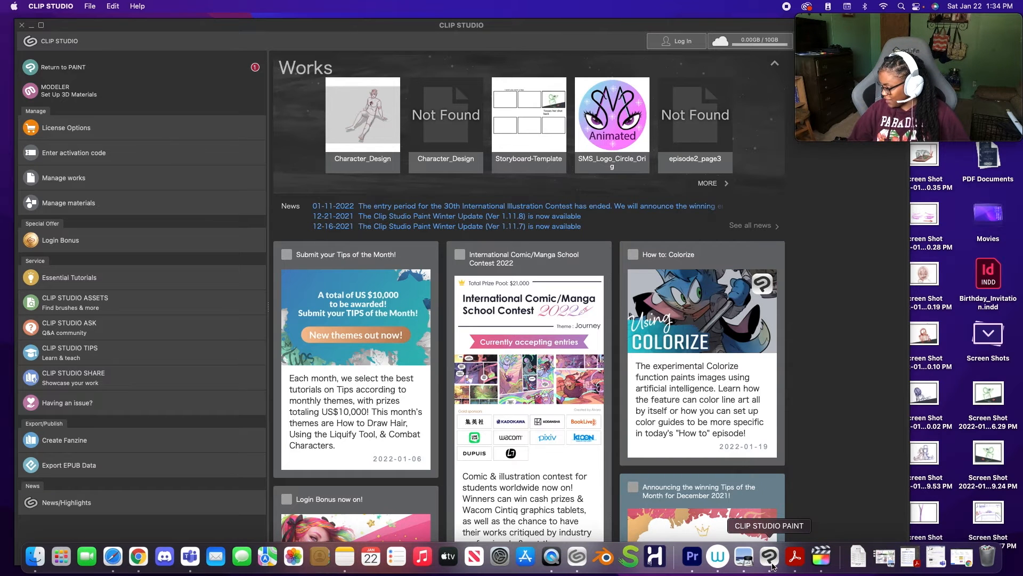
# - Launch Clip Studio Paint and start a new illustration canvas with the file name Character-Makai
pyautogui.click(770, 557)
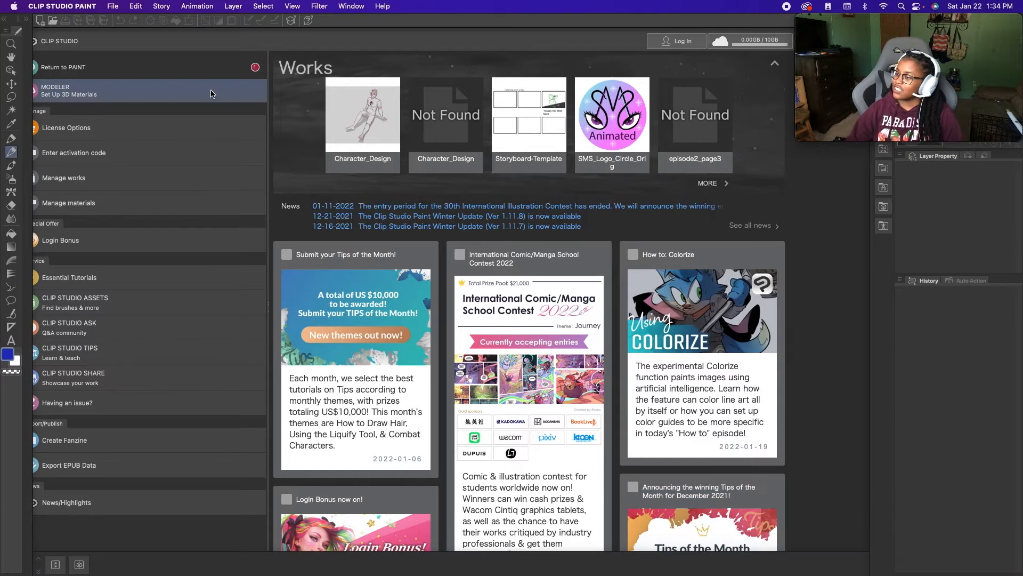
pyautogui.click(80, 68)
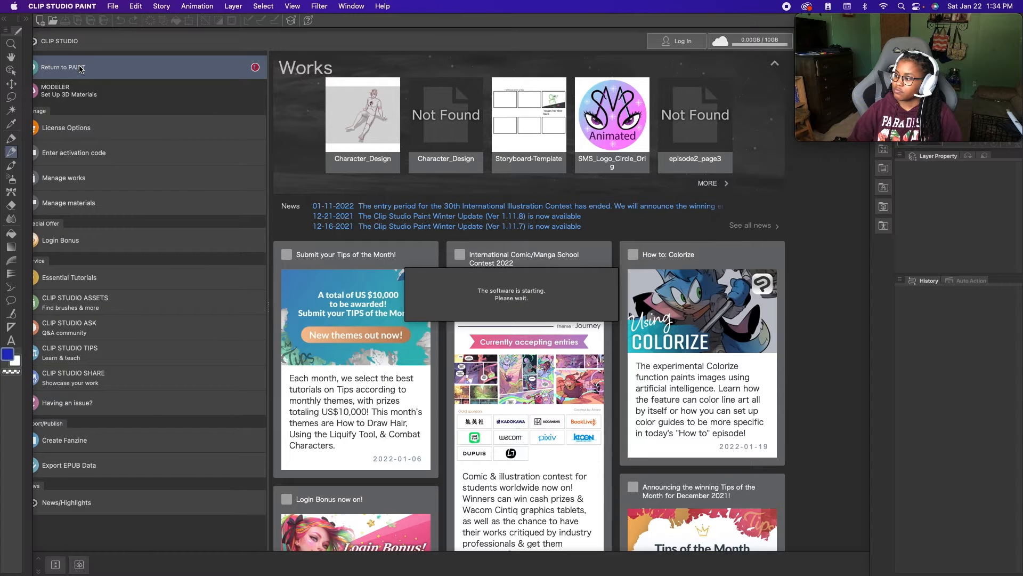
pyautogui.click(113, 6)
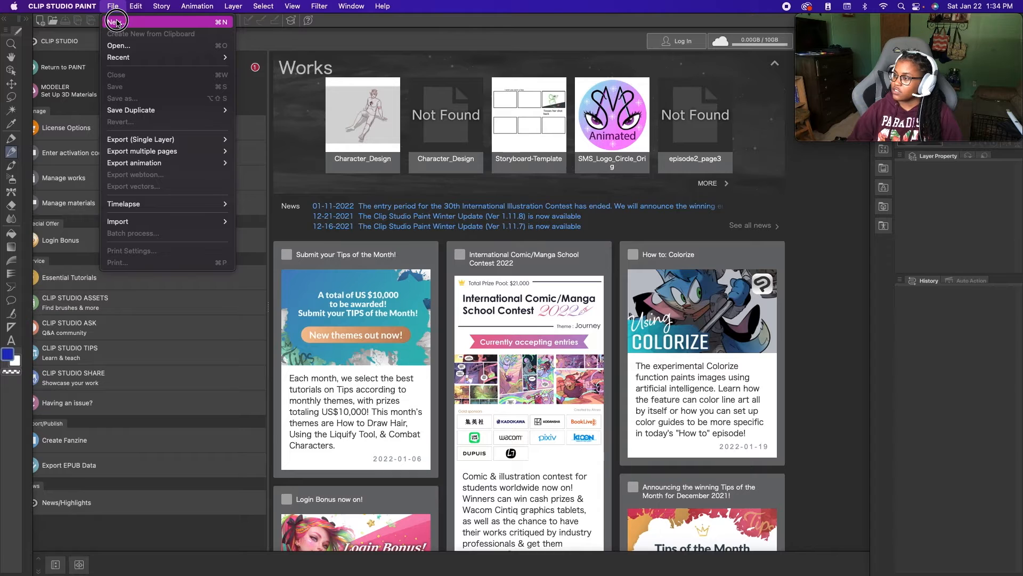
pyautogui.click(116, 21)
pyautogui.click(379, 181)
pyautogui.press('super+a')
pyautogui.press('BackSpace')
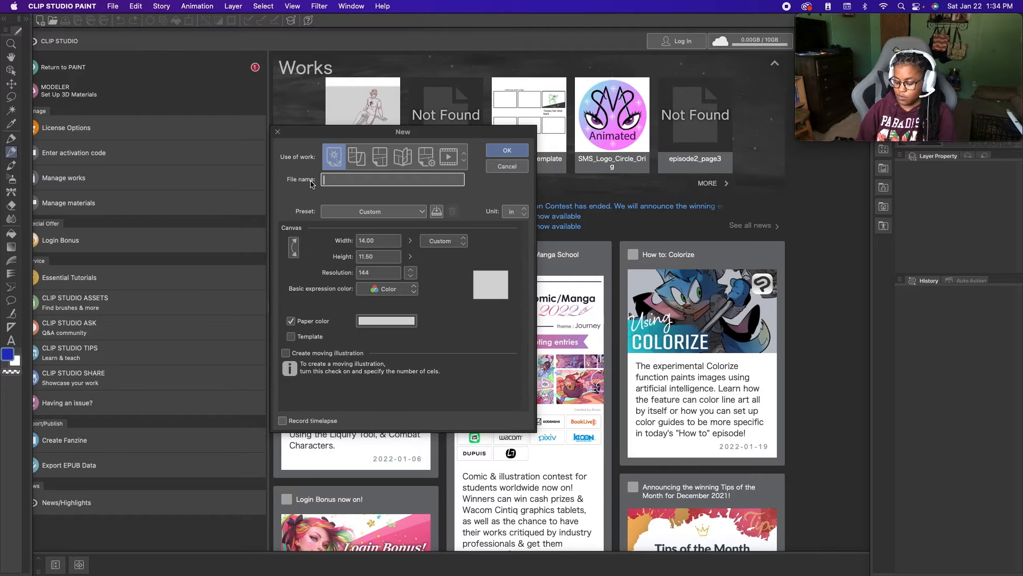
pyautogui.write('Character-Makai')
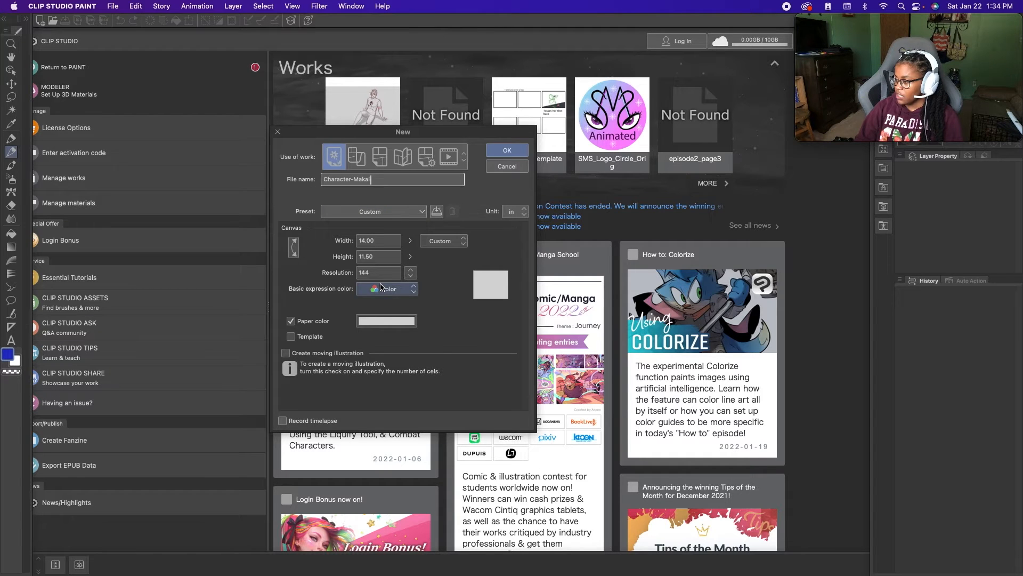
# - Swap the canvas to portrait, 11.50 by 14.00 in, adjust the paper color to a very light grey, and create the canvas
pyautogui.click(294, 248)
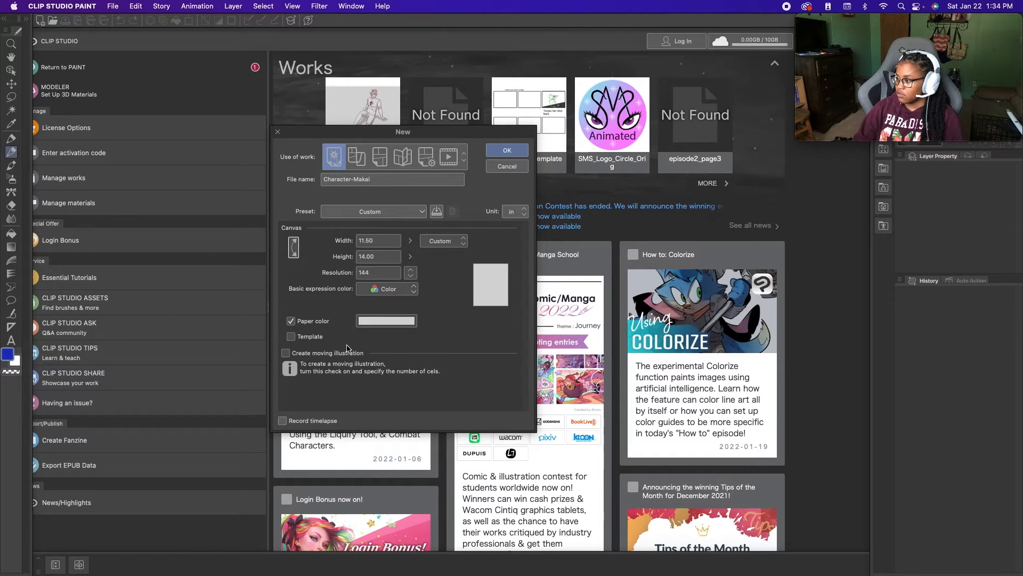
pyautogui.click(388, 321)
pyautogui.click(216, 440)
pyautogui.moveTo(217, 440); pyautogui.dragTo(214, 441)
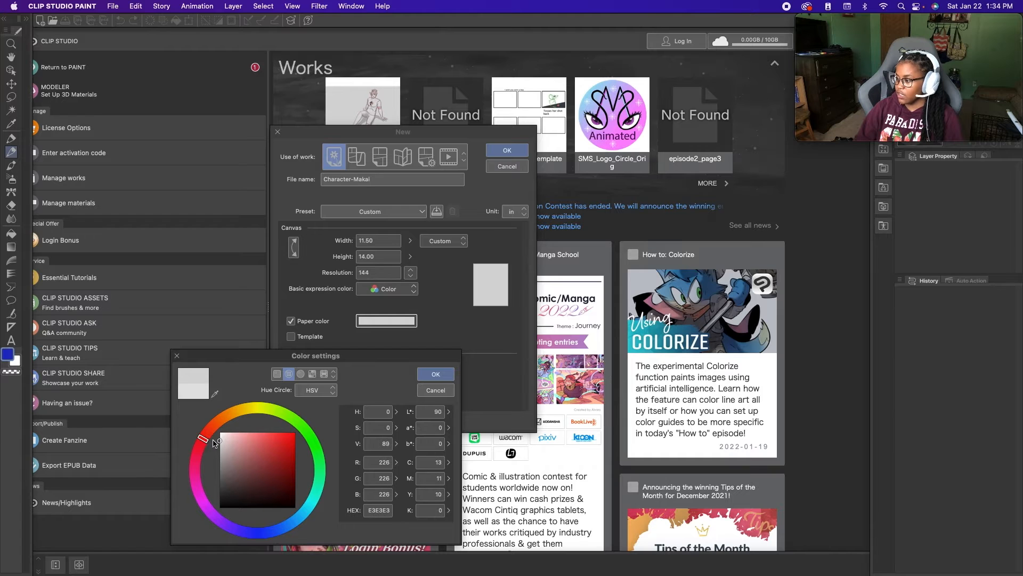
pyautogui.click(436, 374)
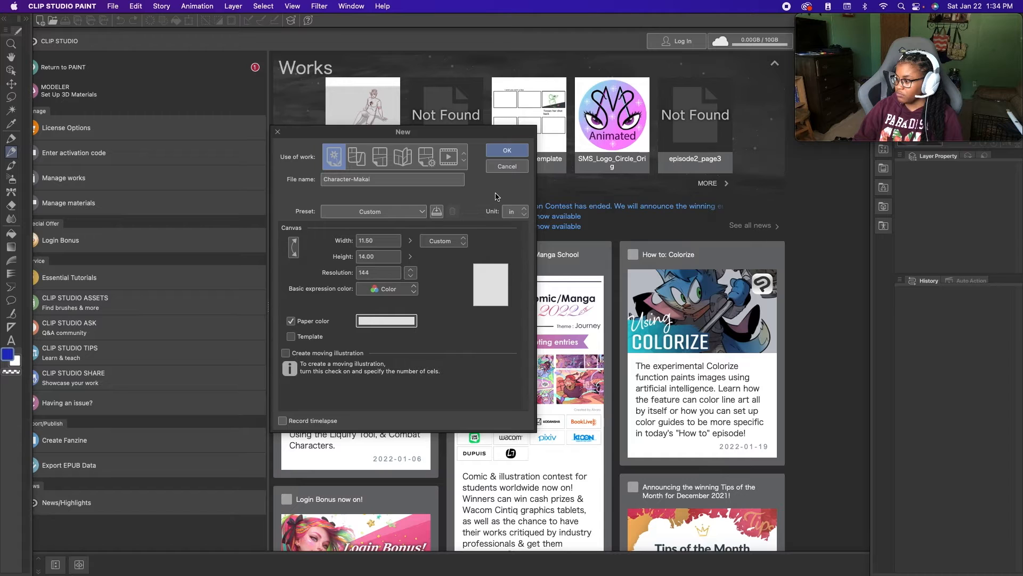
pyautogui.click(507, 152)
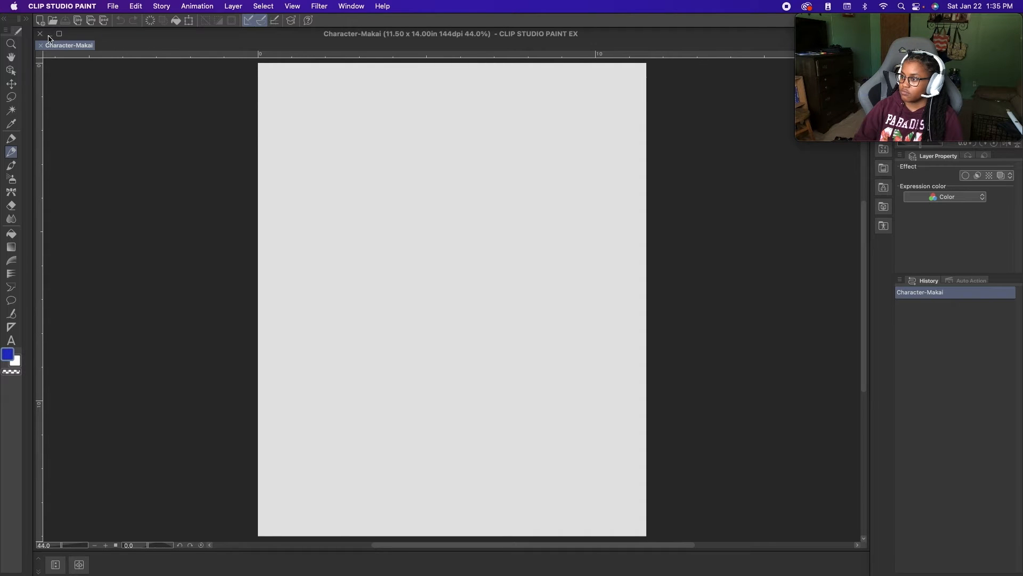
# - Reset the workspace's palette layout to default
pyautogui.click(352, 6)
pyautogui.moveTo(383, 7)
pyautogui.moveTo(352, 6)
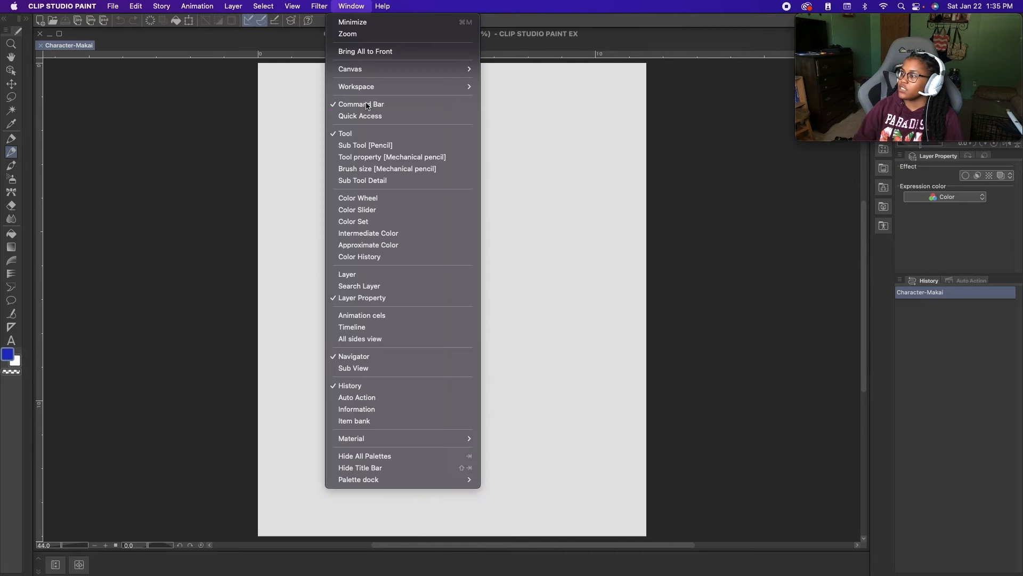
pyautogui.moveTo(386, 87)
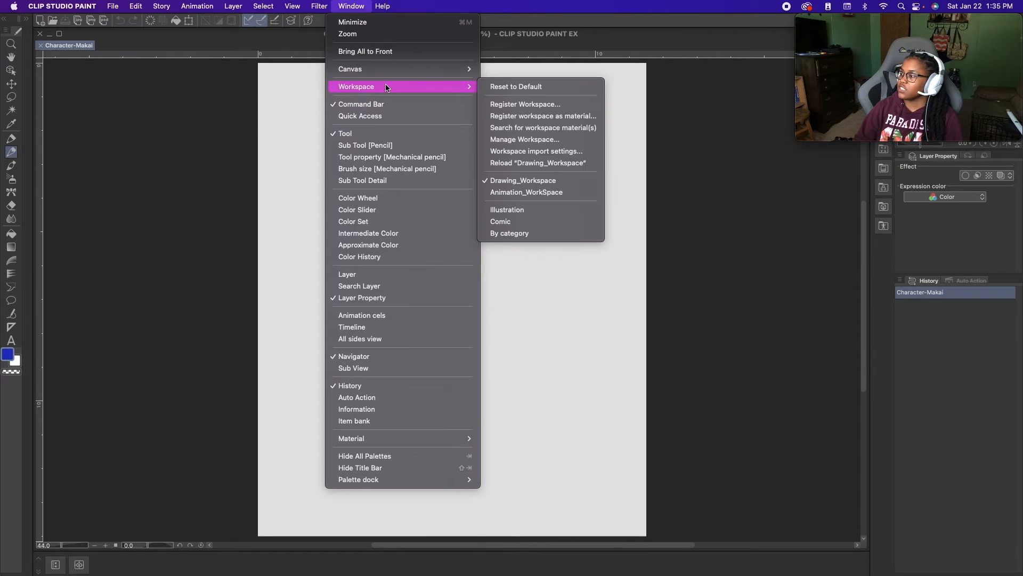
pyautogui.click(515, 87)
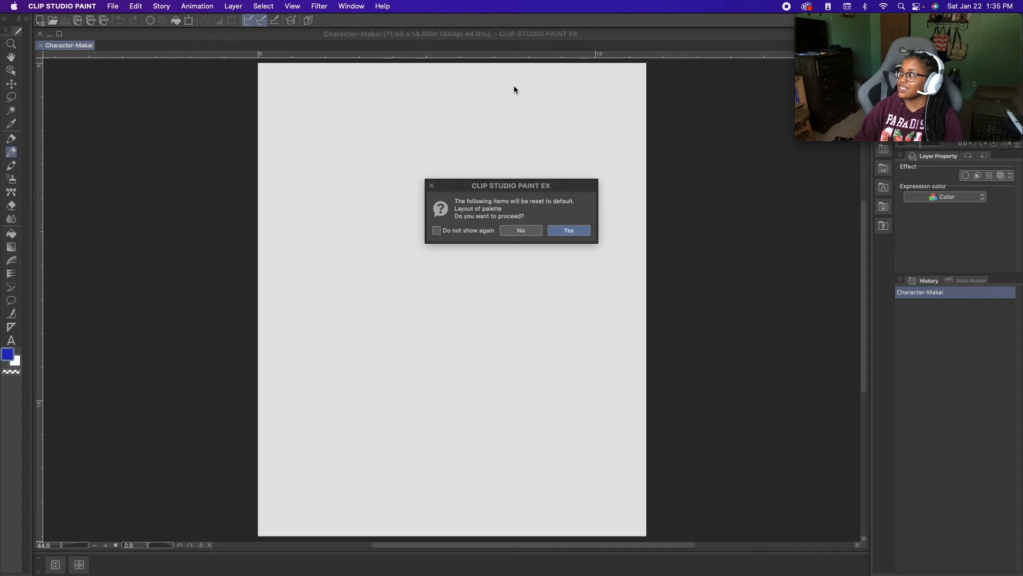
pyautogui.click(577, 233)
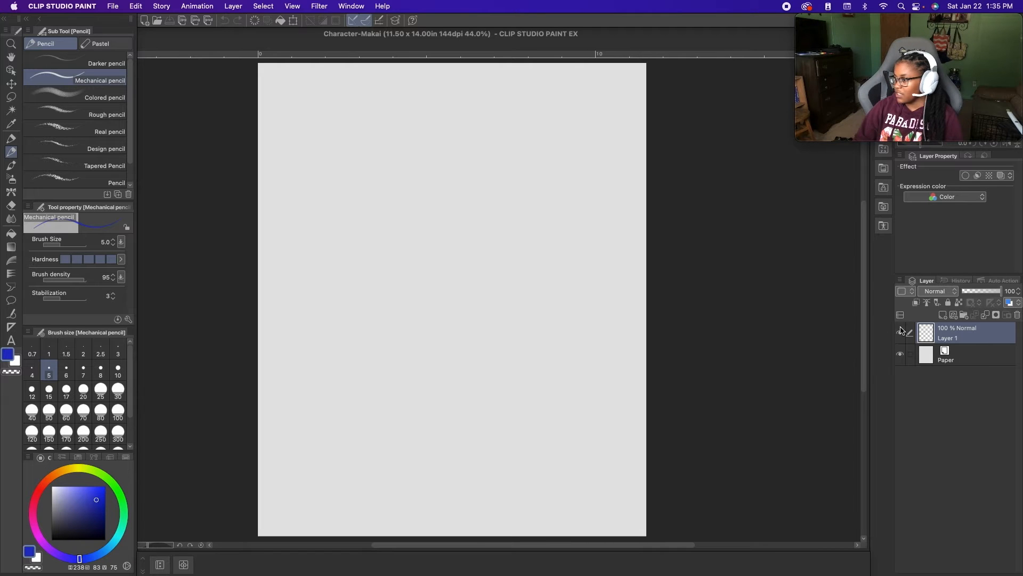
# - Dock the Layer palette above the Sub Tool palette, and group the Brush size and Tool property palettes with Sub Tool, keeping Sub Tool in front
pyautogui.moveTo(928, 285)
pyautogui.mouseDown()
pyautogui.moveTo(255, 311)
pyautogui.moveTo(531, 312)
pyautogui.moveTo(74, 464)
pyautogui.moveTo(137, 353)
pyautogui.moveTo(103, 347)
pyautogui.moveTo(88, 323)
pyautogui.moveTo(160, 152)
pyautogui.moveTo(74, 85)
pyautogui.moveTo(73, 24)
pyautogui.mouseUp()
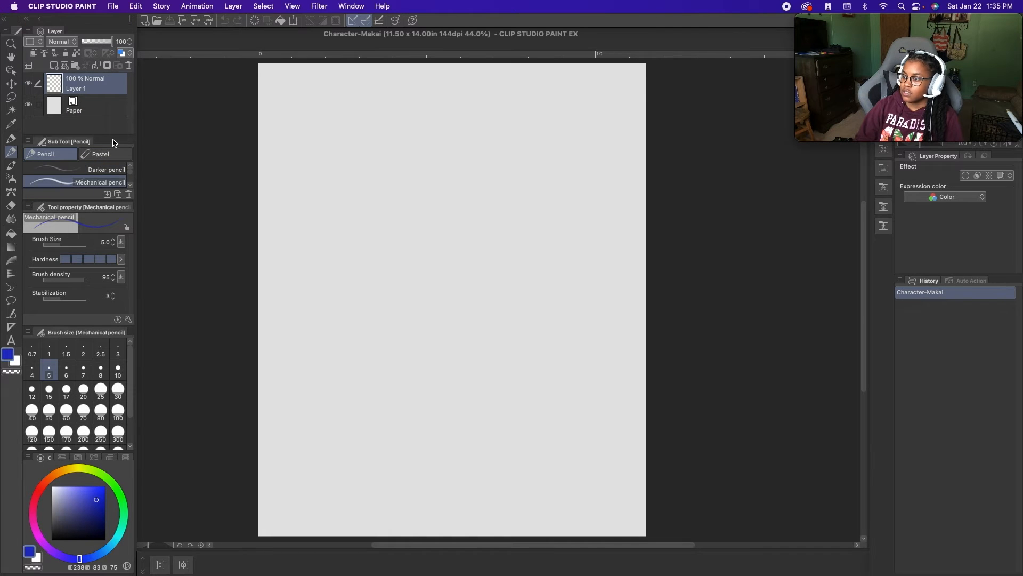
pyautogui.moveTo(114, 135); pyautogui.dragTo(115, 136)
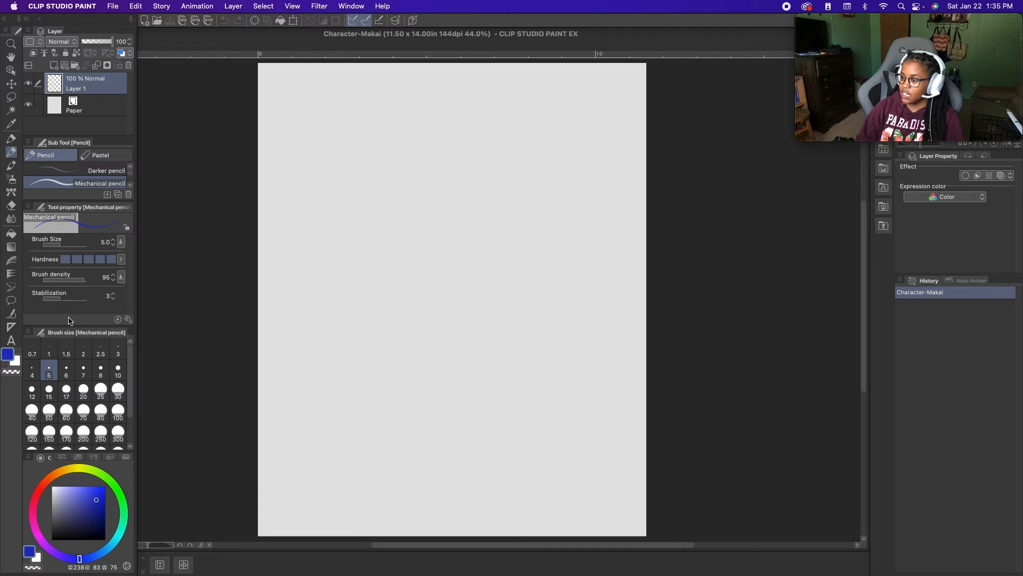
pyautogui.moveTo(66, 334)
pyautogui.mouseDown()
pyautogui.moveTo(80, 176)
pyautogui.moveTo(98, 147)
pyautogui.mouseUp()
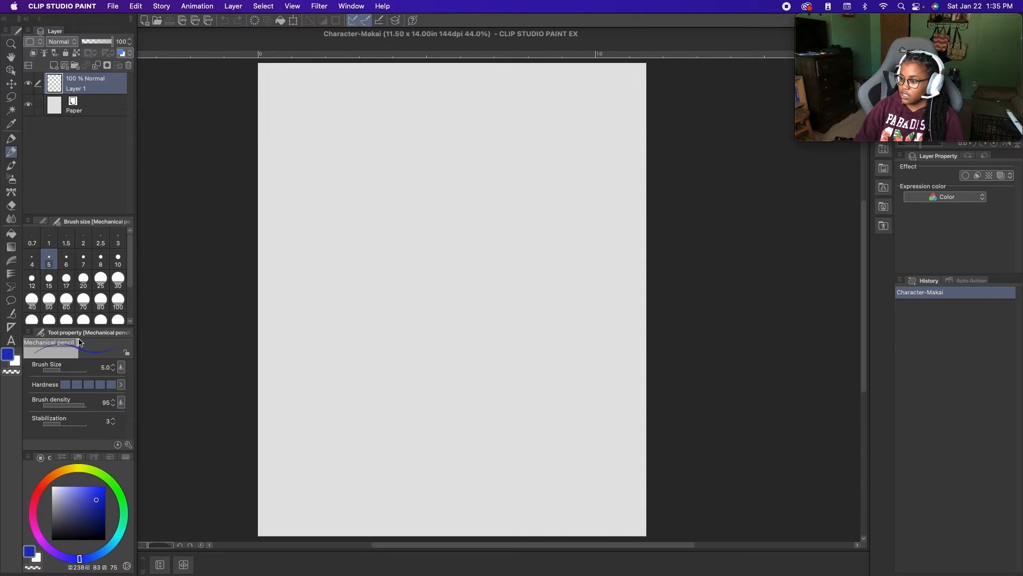
pyautogui.moveTo(78, 333); pyautogui.dragTo(118, 225)
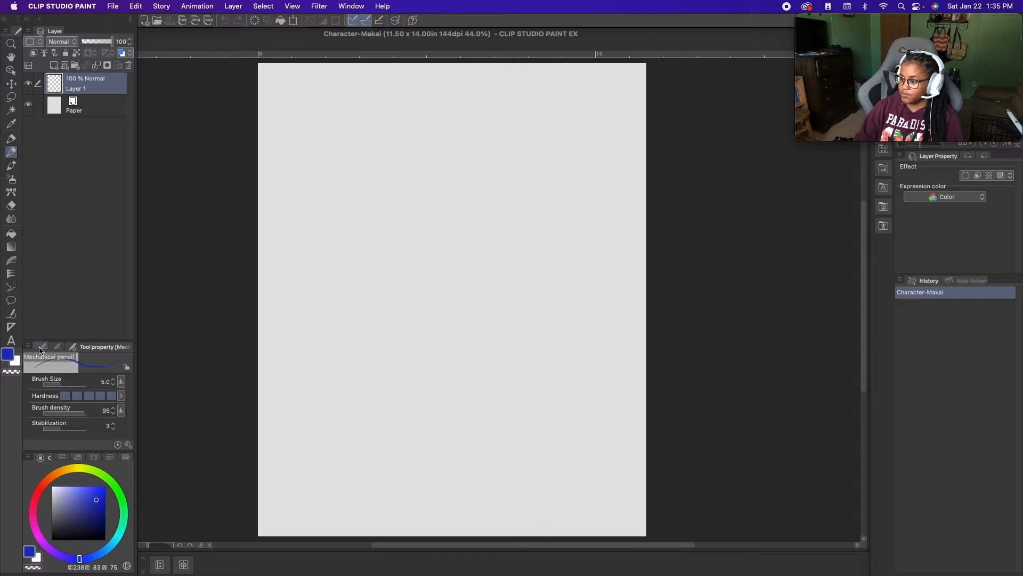
pyautogui.click(40, 348)
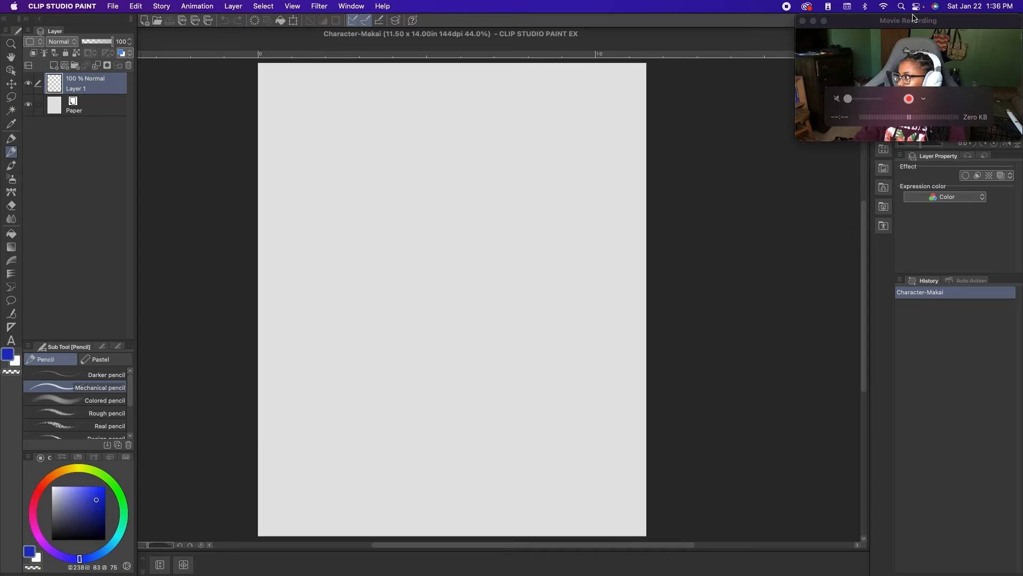
# - Move the floating Movie Recording window away from the Navigator and Layer Property palettes, and return to the canvas
pyautogui.moveTo(919, 18); pyautogui.dragTo(697, 18)
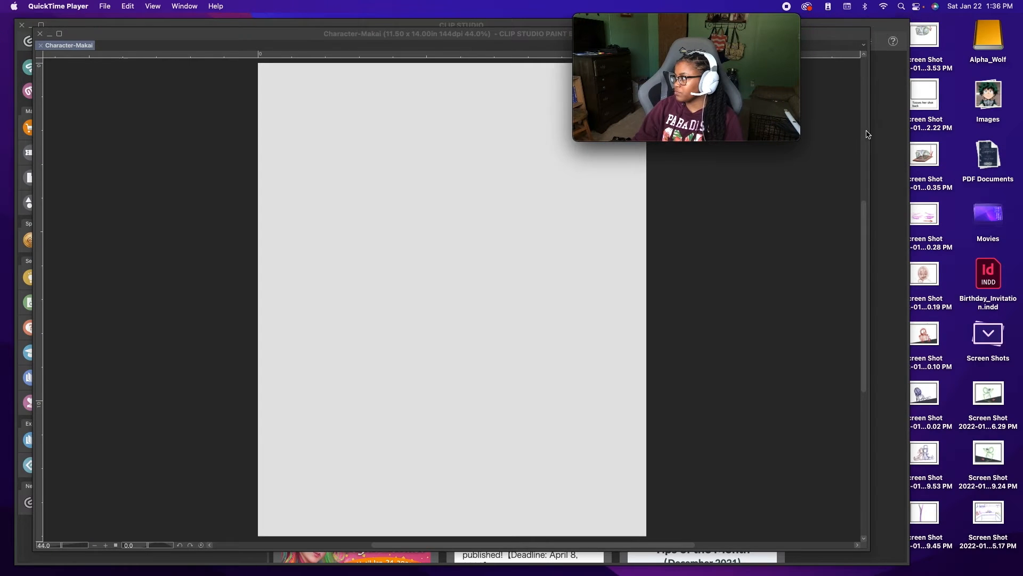
pyautogui.click(874, 173)
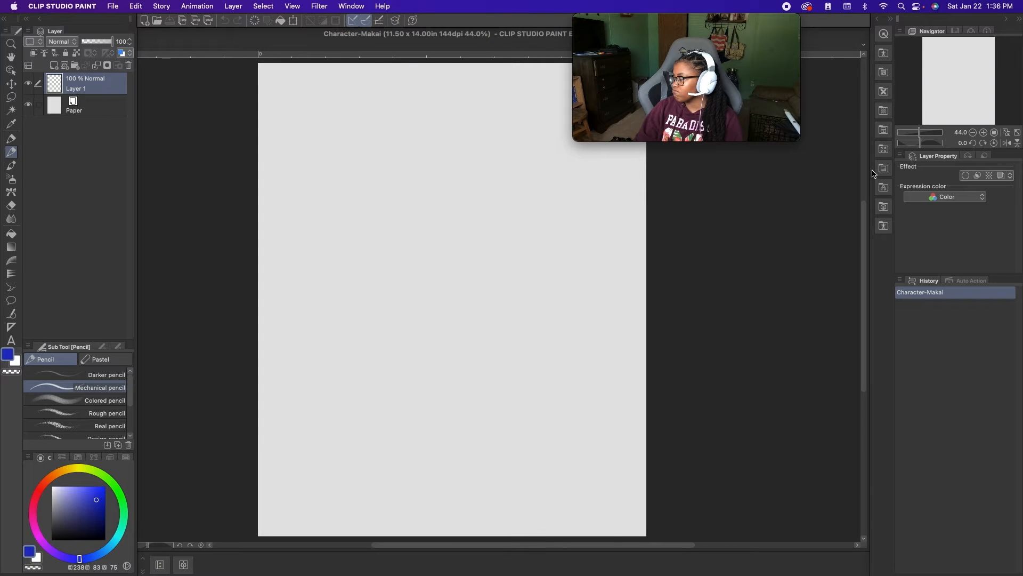
pyautogui.moveTo(756, 20); pyautogui.dragTo(988, 478)
pyautogui.click(812, 33)
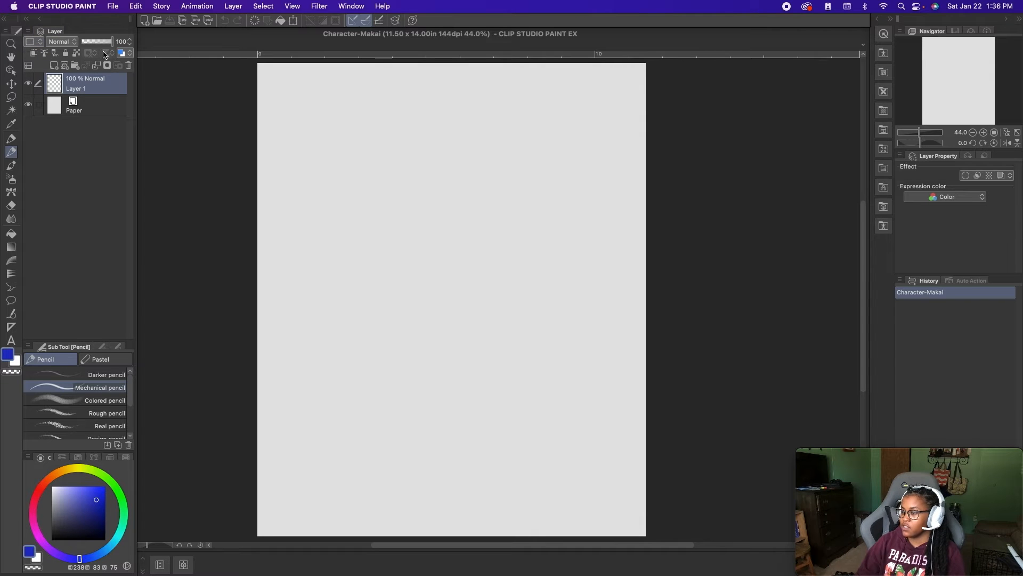
# - Look through the layer blending modes and the Zoom tool's sub tools
pyautogui.click(71, 43)
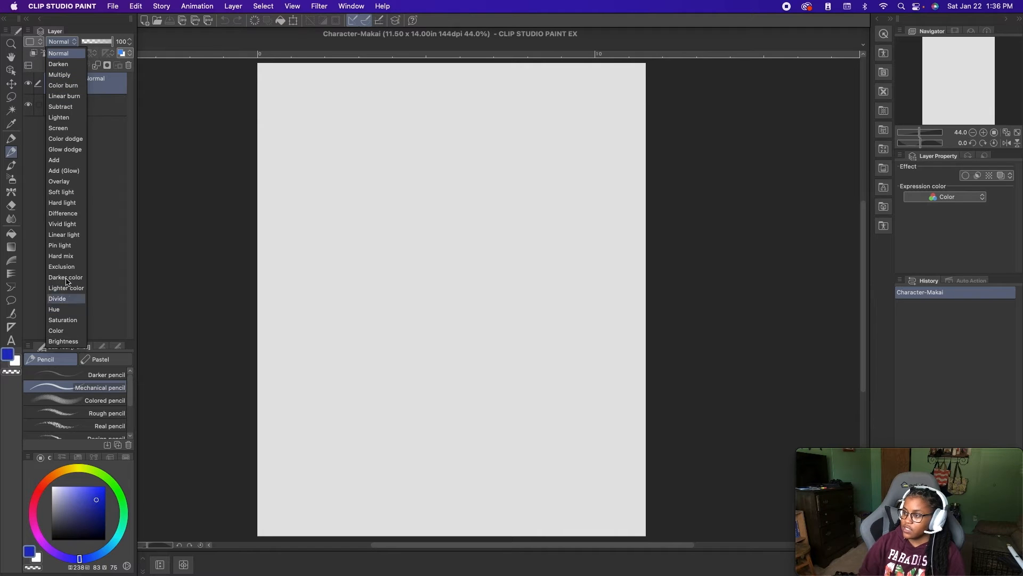
pyautogui.click(75, 45)
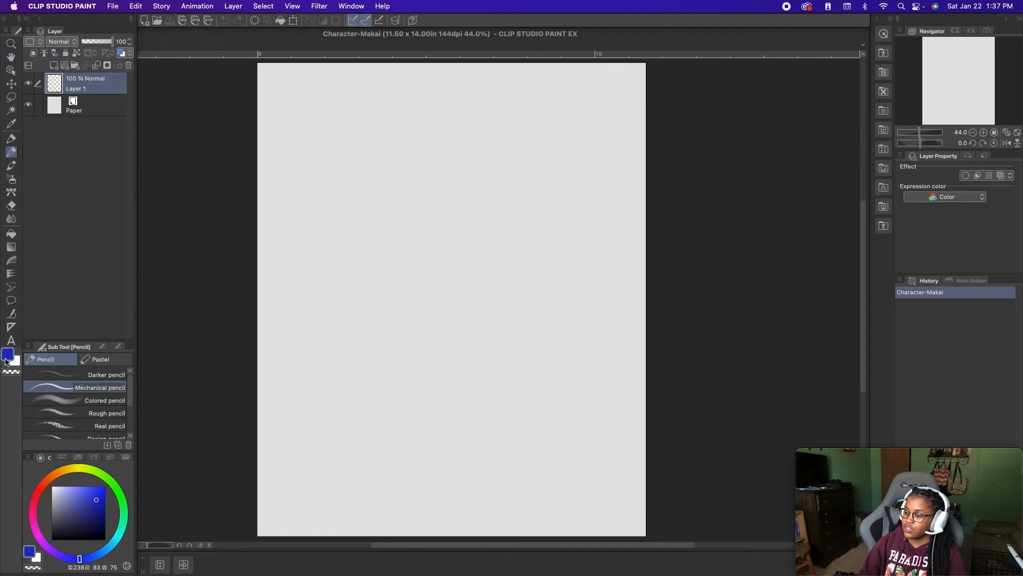
pyautogui.click(11, 44)
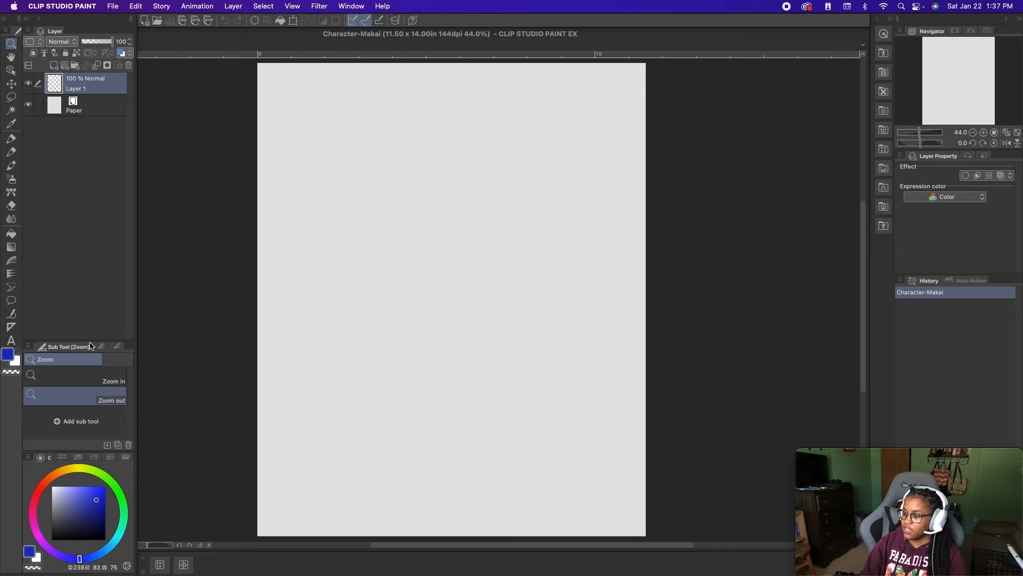
# - Pan the canvas around the workspace with the Hand tool
pyautogui.click(11, 56)
pyautogui.moveTo(373, 242); pyautogui.dragTo(592, 253)
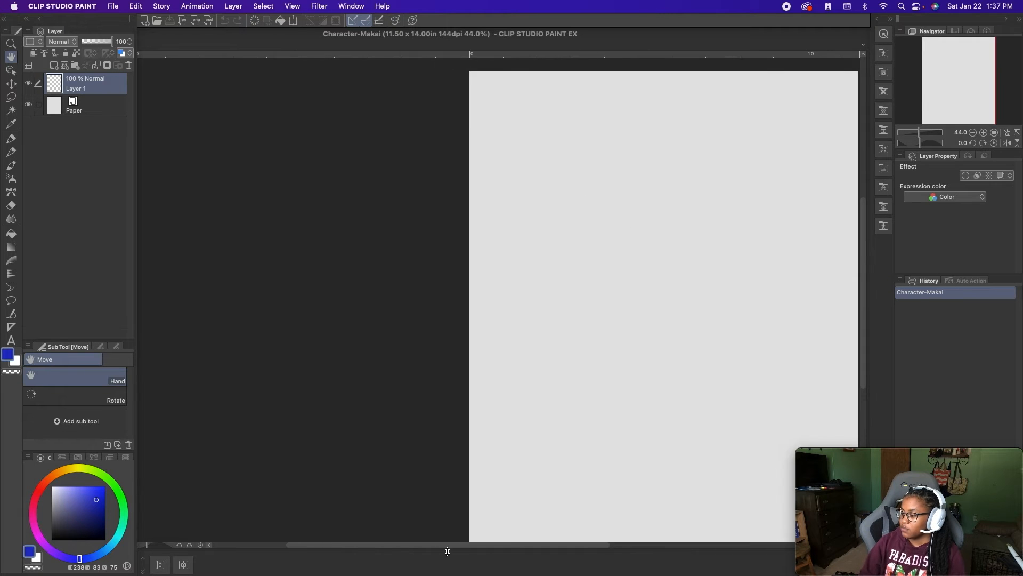
pyautogui.moveTo(625, 435)
pyautogui.mouseDown()
pyautogui.moveTo(400, 420)
pyautogui.moveTo(562, 475)
pyautogui.moveTo(507, 334)
pyautogui.moveTo(526, 498)
pyautogui.mouseUp()
pyautogui.moveTo(384, 336); pyautogui.dragTo(752, 199)
pyautogui.moveTo(678, 362); pyautogui.dragTo(515, 166)
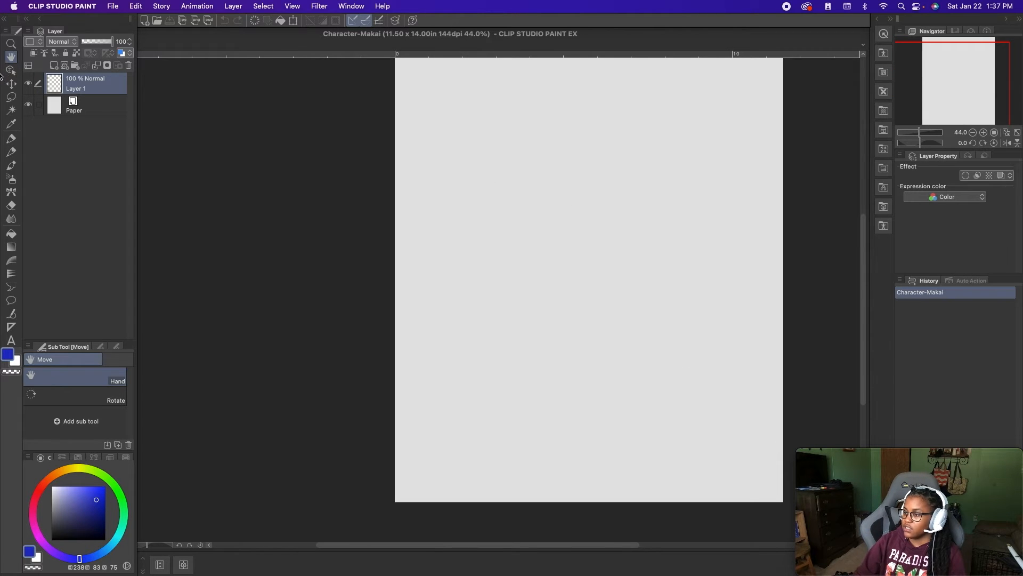
# - Draw a short horizontal blue line mid-canvas with the Mechanical pencil and shift it slightly left with Move layer
pyautogui.click(10, 71)
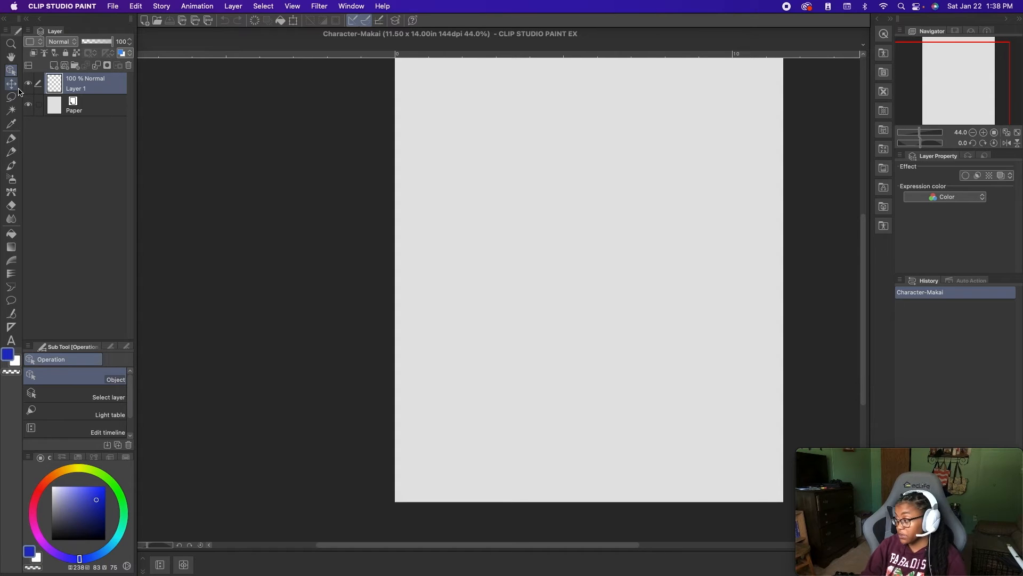
pyautogui.click(12, 87)
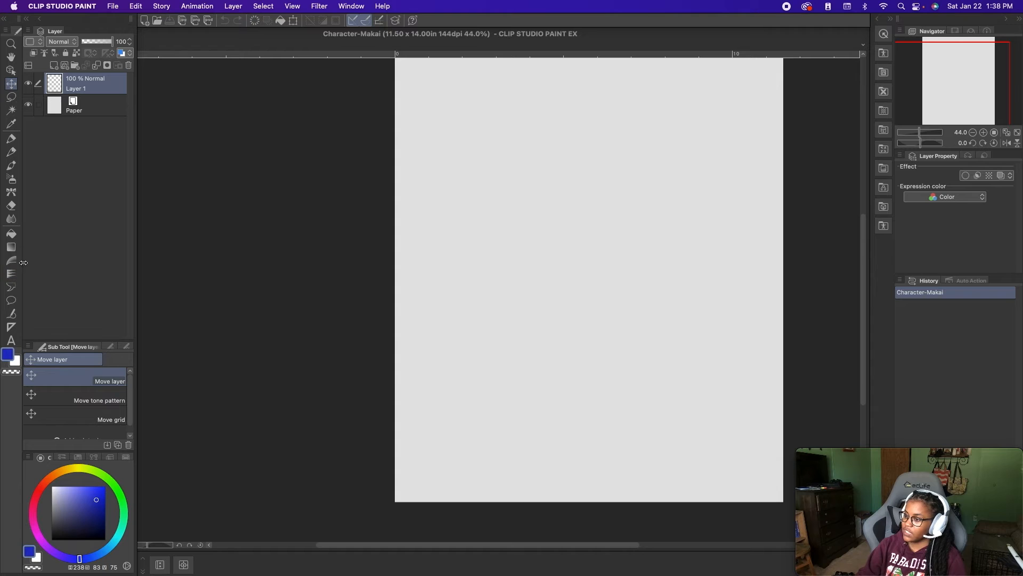
pyautogui.click(12, 153)
pyautogui.moveTo(551, 279); pyautogui.dragTo(681, 273)
pyautogui.click(12, 84)
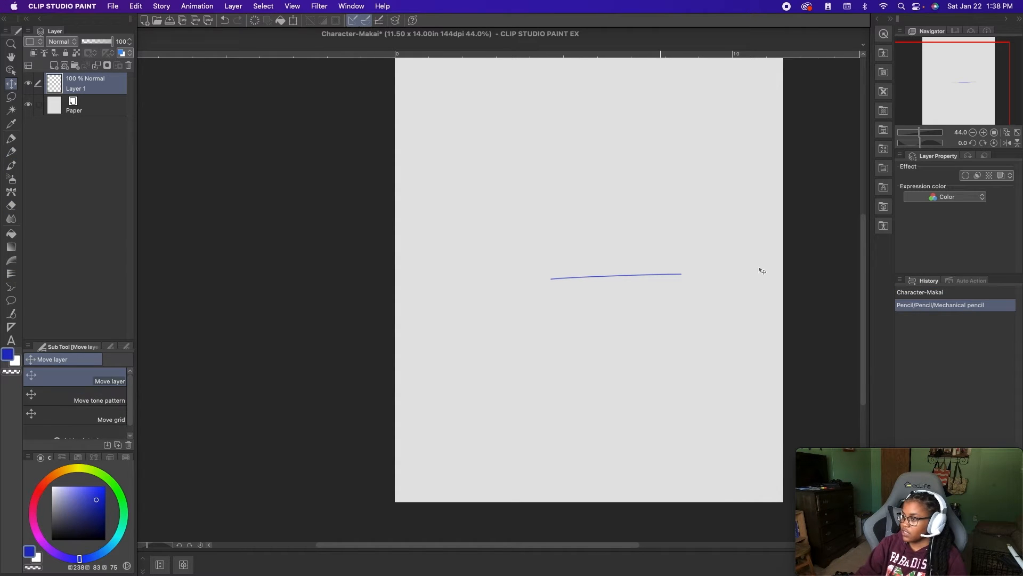
pyautogui.moveTo(639, 278)
pyautogui.mouseDown()
pyautogui.moveTo(622, 364)
pyautogui.moveTo(591, 261)
pyautogui.moveTo(582, 271)
pyautogui.mouseUp()
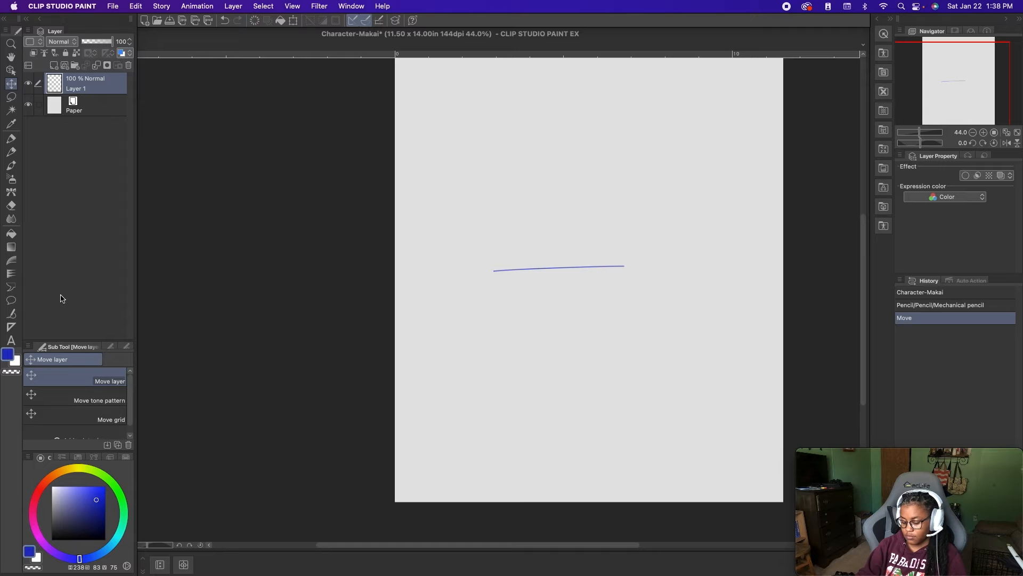
# - Undo the layer move and the pencil line
pyautogui.press('super+z')
pyautogui.press('super+z')
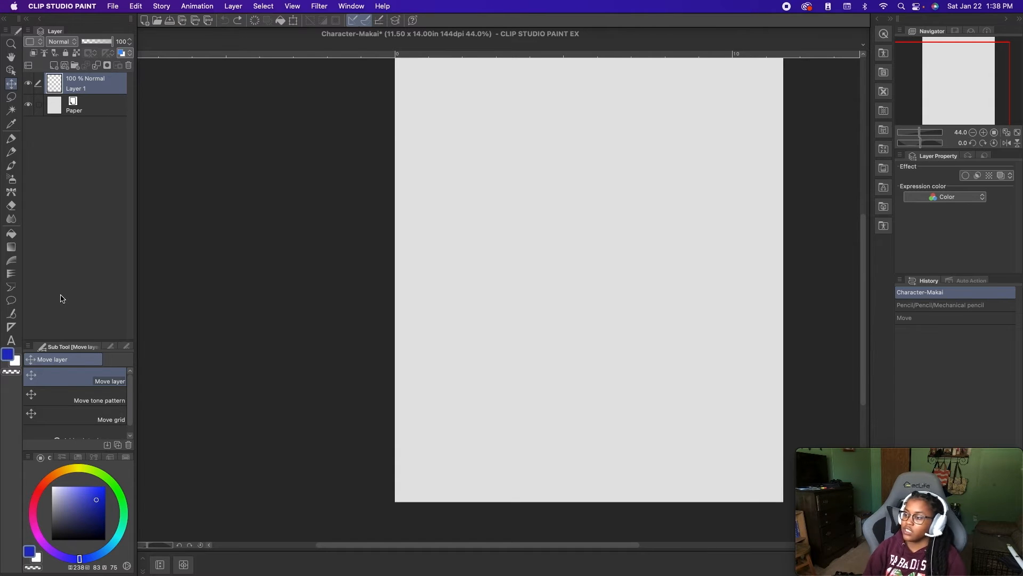
# - Make a freehand Lasso selection in the upper half of the canvas, and replace it with an Ellipse selection near the canvas's lower edge
pyautogui.click(10, 97)
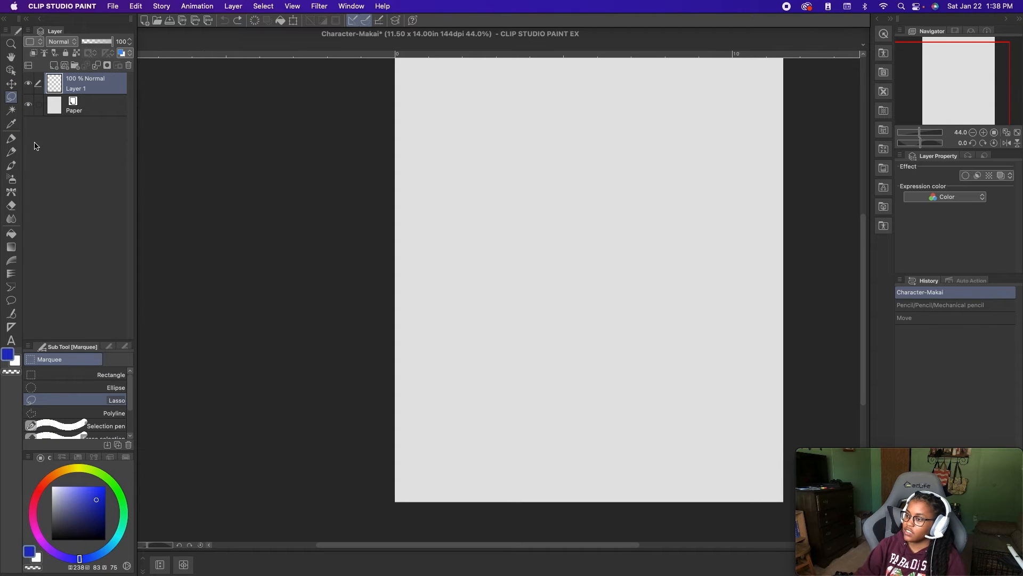
pyautogui.moveTo(589, 291)
pyautogui.mouseDown()
pyautogui.moveTo(499, 203)
pyautogui.moveTo(616, 166)
pyautogui.moveTo(654, 231)
pyautogui.moveTo(621, 275)
pyautogui.moveTo(589, 291)
pyautogui.mouseUp()
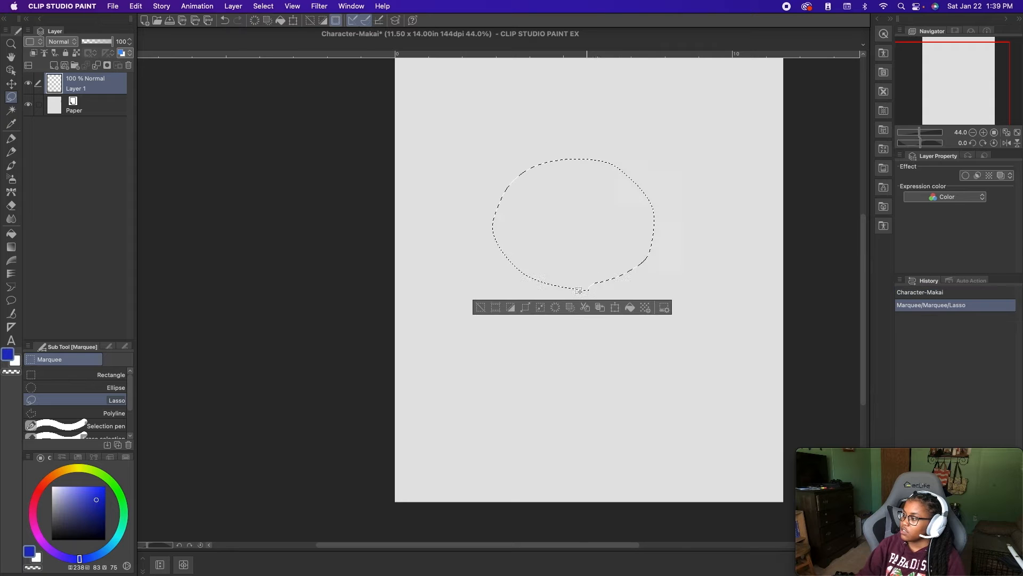
pyautogui.click(65, 376)
pyautogui.click(66, 399)
pyautogui.click(66, 386)
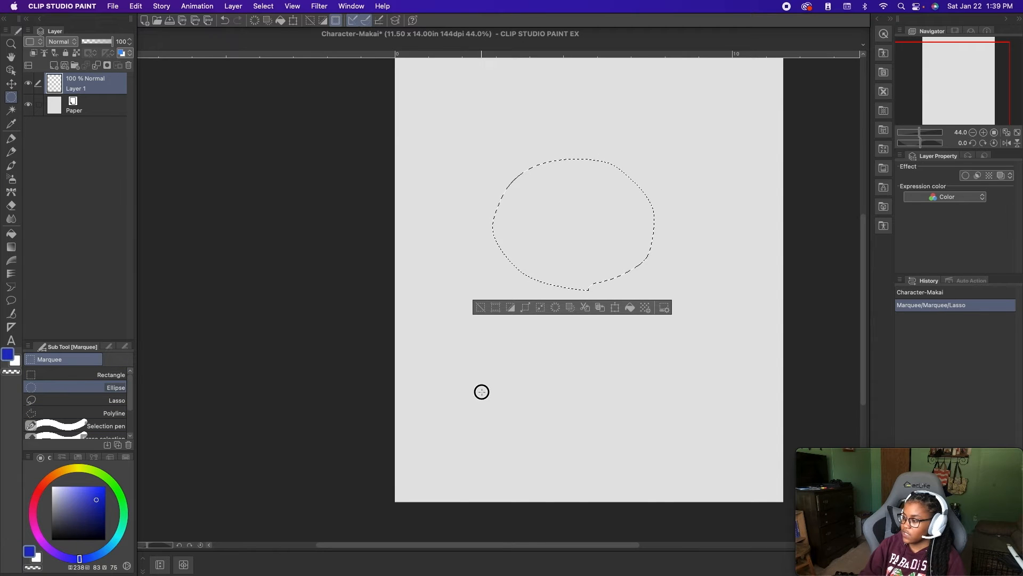
pyautogui.moveTo(481, 392); pyautogui.dragTo(645, 488)
# - Replace the ellipse with a tall, narrow Rectangle selection in the middle of the canvas
pyautogui.click(64, 375)
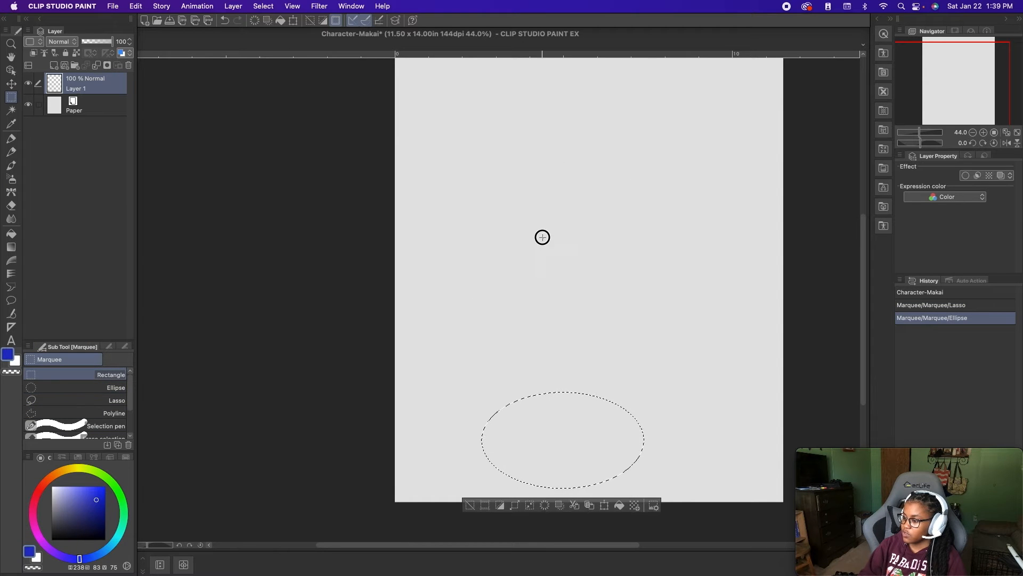
pyautogui.moveTo(543, 238); pyautogui.dragTo(559, 322)
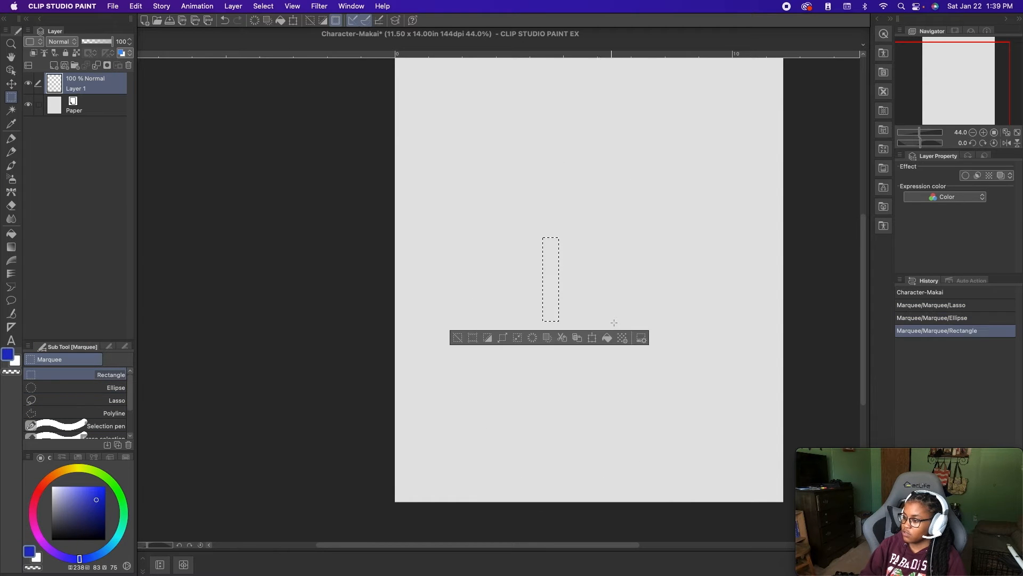
# - Cut four roughly horizontal bands out of the rectangular selection with Erase selection, and deselect what remains
pyautogui.moveTo(131, 407); pyautogui.dragTo(130, 427)
pyautogui.click(102, 406)
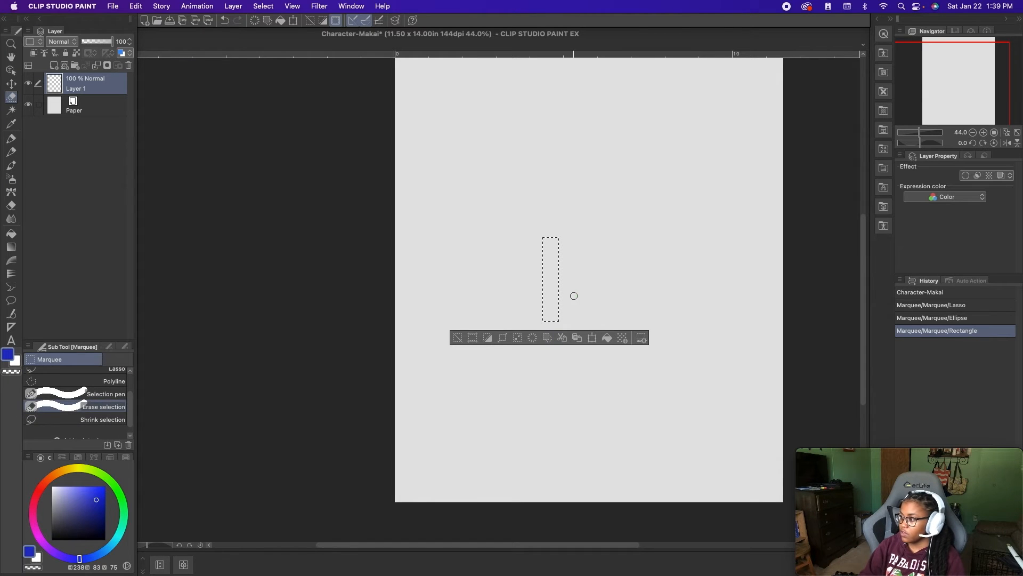
pyautogui.moveTo(573, 299); pyautogui.dragTo(490, 313)
pyautogui.moveTo(603, 304); pyautogui.dragTo(493, 323)
pyautogui.moveTo(591, 274); pyautogui.dragTo(480, 286)
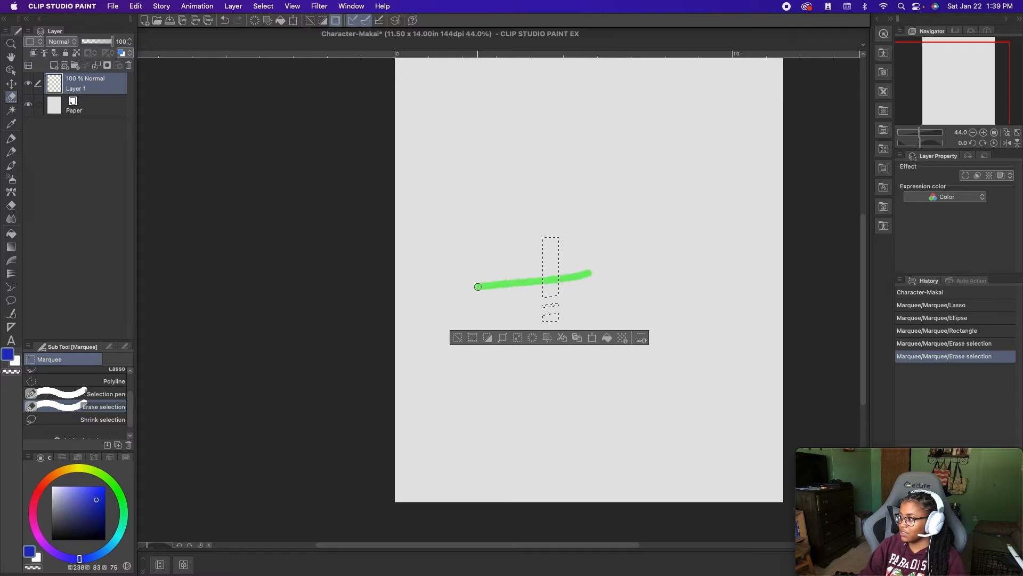
pyautogui.moveTo(579, 255); pyautogui.dragTo(531, 252)
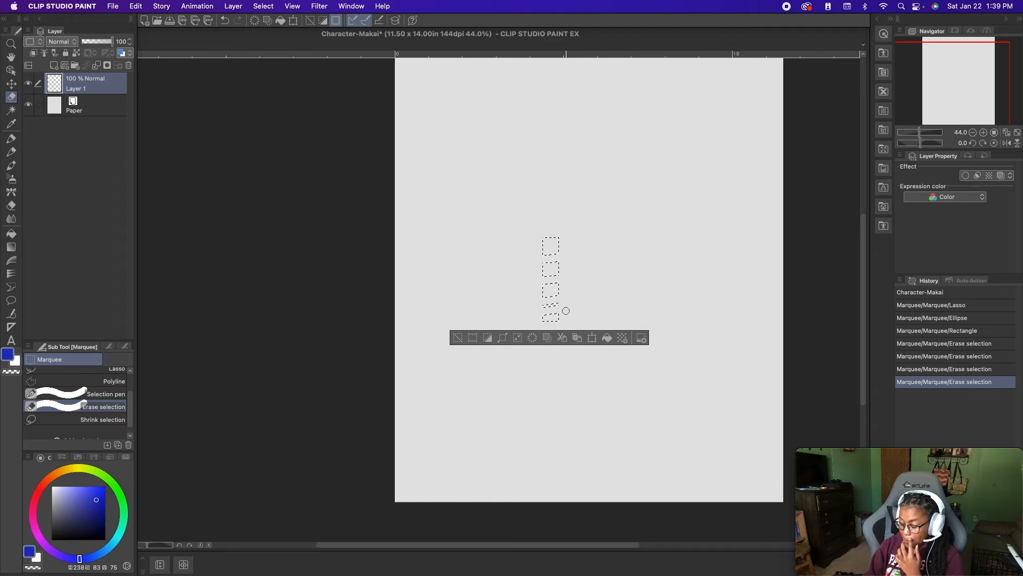
pyautogui.press('super+d')
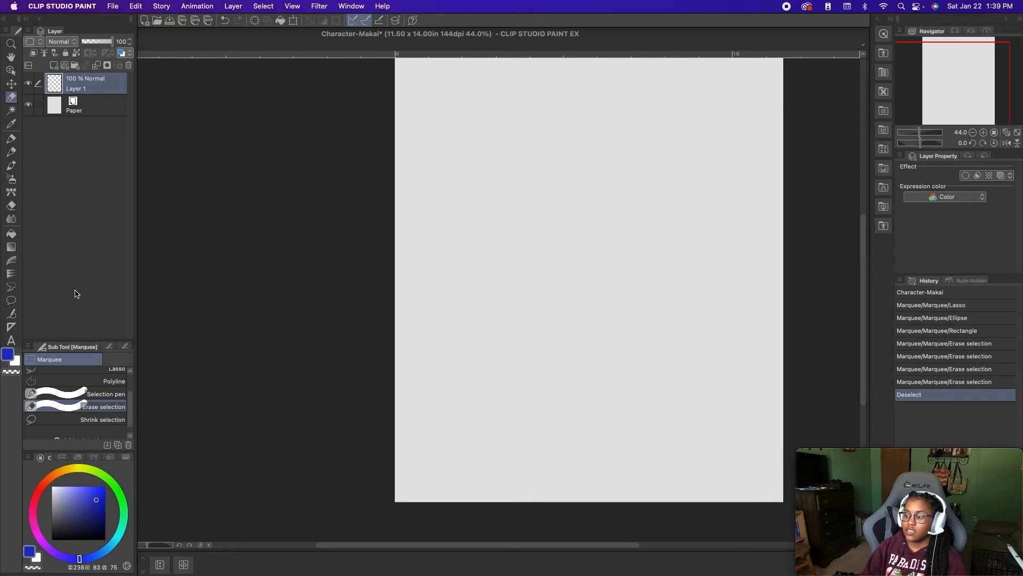
# - Select the whole empty canvas area of Layer 1 with Auto select, using Refer edited layer only to select
pyautogui.click(11, 110)
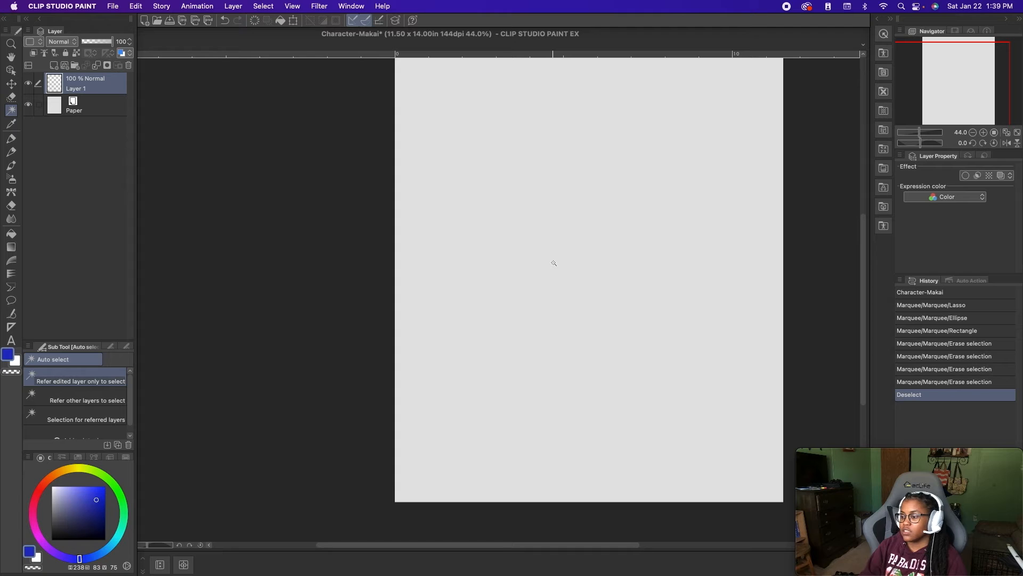
pyautogui.click(131, 418)
pyautogui.moveTo(130, 419); pyautogui.dragTo(132, 384)
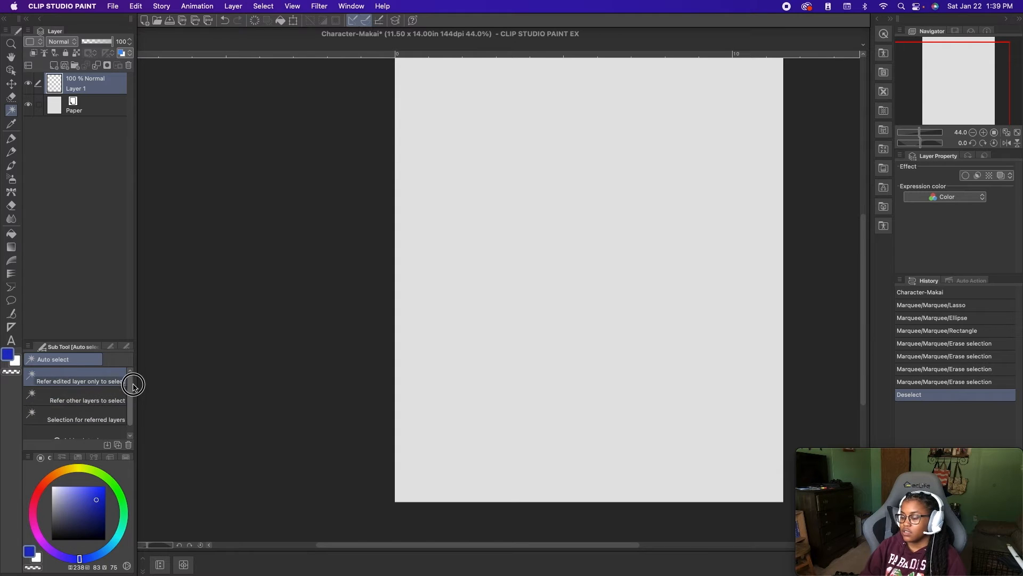
pyautogui.click(546, 312)
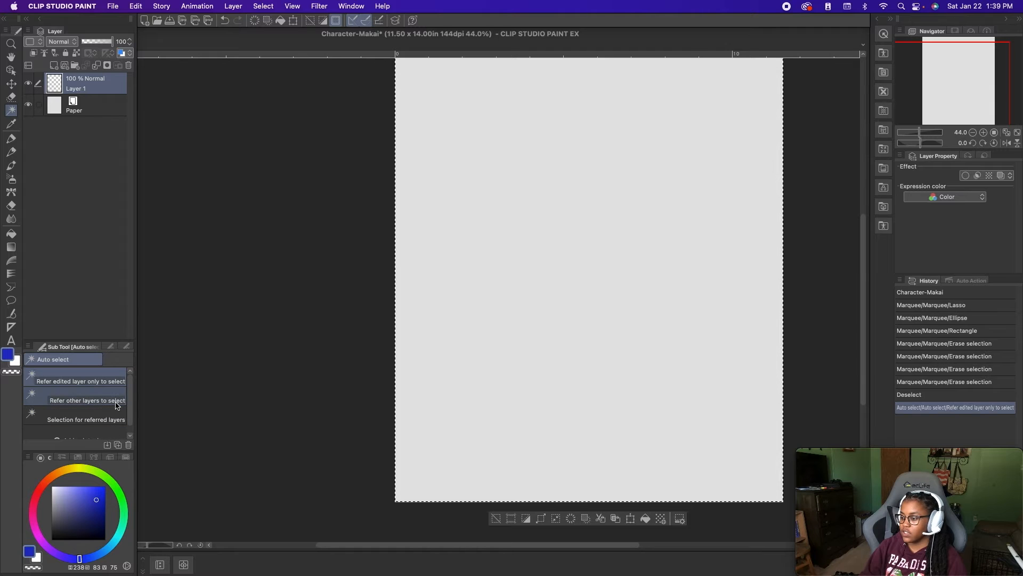
pyautogui.moveTo(129, 393); pyautogui.dragTo(129, 408)
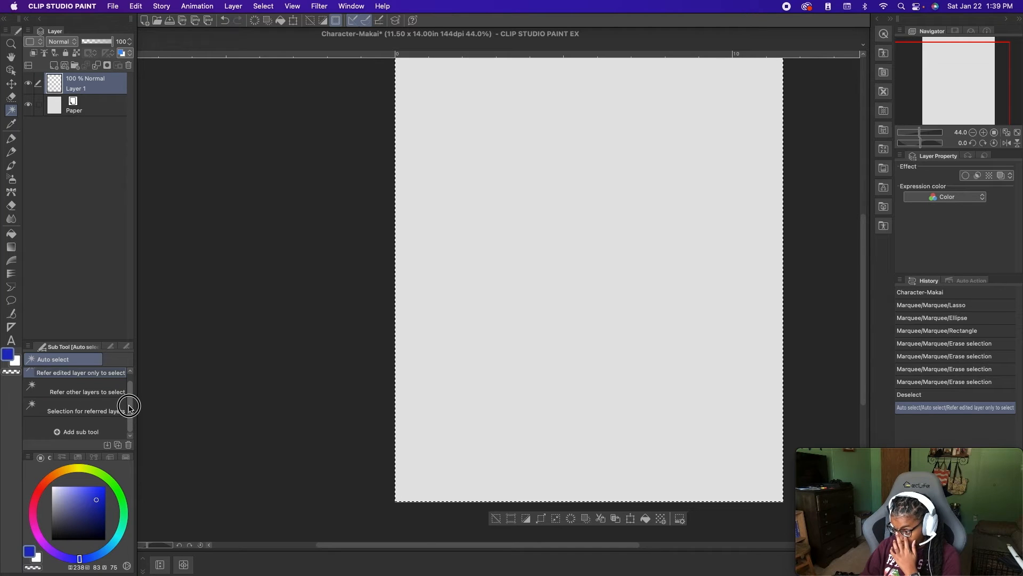
pyautogui.moveTo(129, 406); pyautogui.dragTo(129, 404)
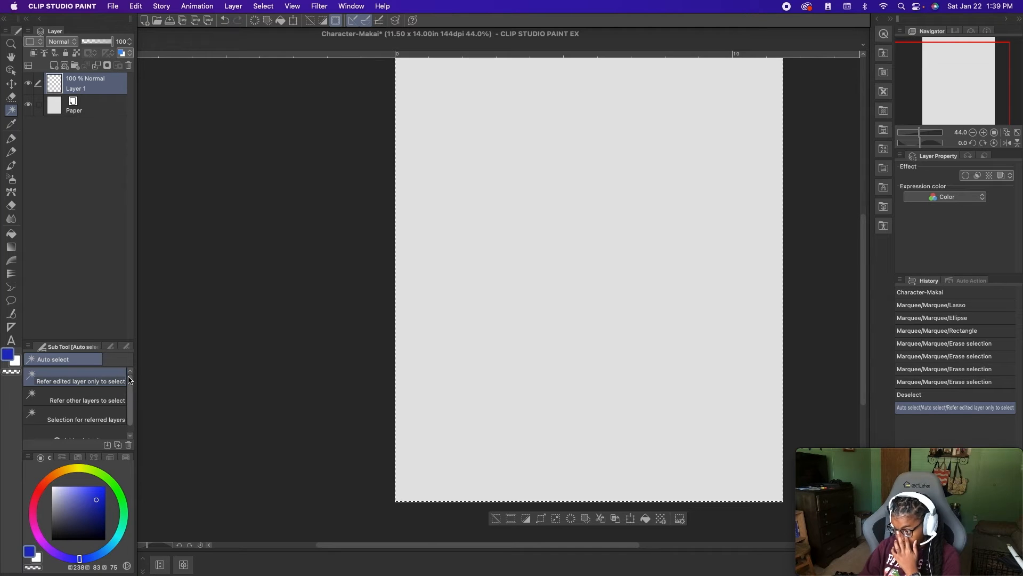
# - Draw an orange Felt pen squiggle mid-canvas and a dark brown one below it
pyautogui.click(12, 124)
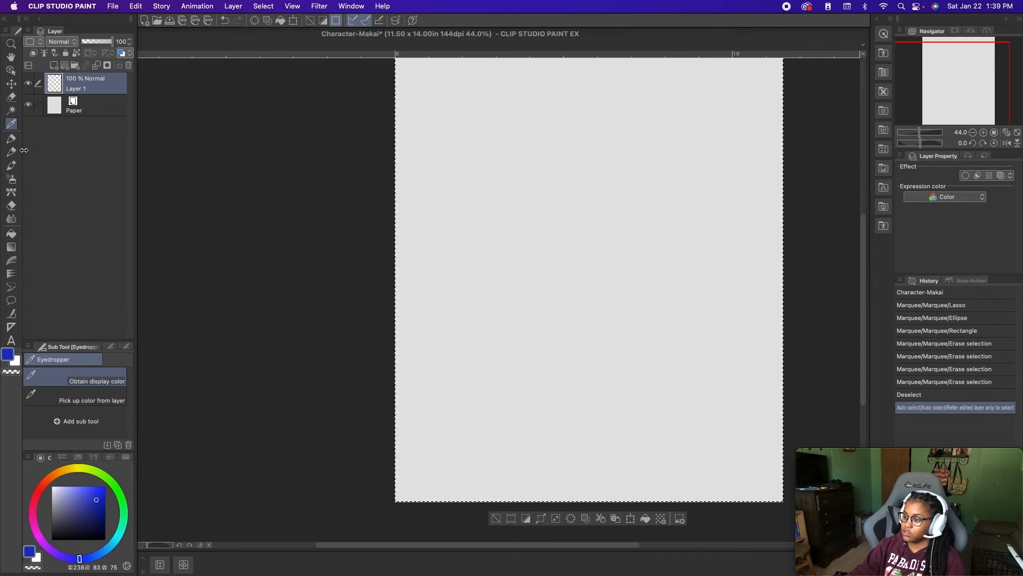
pyautogui.click(54, 474)
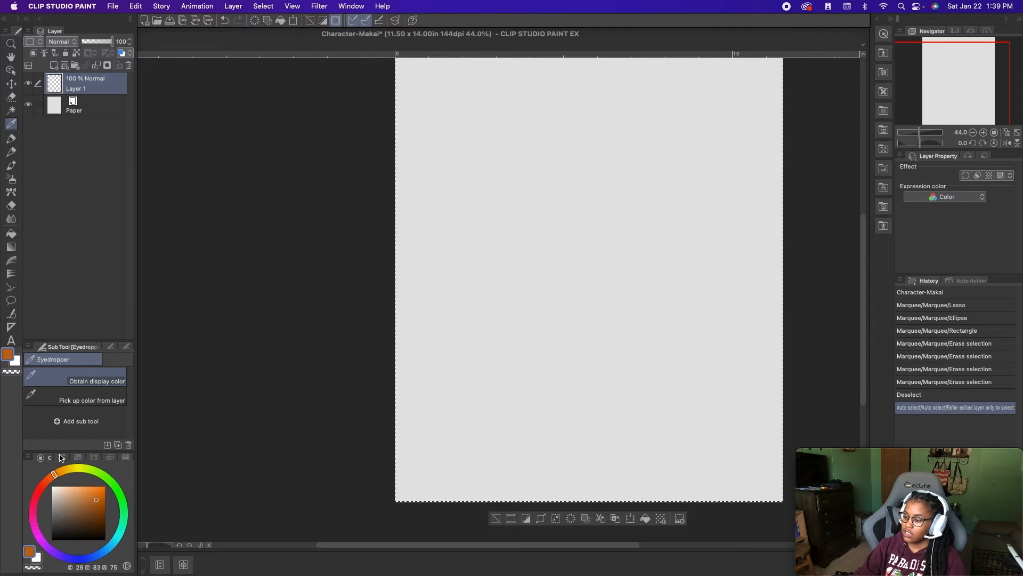
pyautogui.click(11, 139)
pyautogui.moveTo(564, 248)
pyautogui.mouseDown()
pyautogui.moveTo(531, 294)
pyautogui.moveTo(541, 334)
pyautogui.mouseUp()
pyautogui.click(95, 514)
pyautogui.moveTo(625, 359)
pyautogui.mouseDown()
pyautogui.moveTo(504, 383)
pyautogui.moveTo(598, 450)
pyautogui.mouseUp()
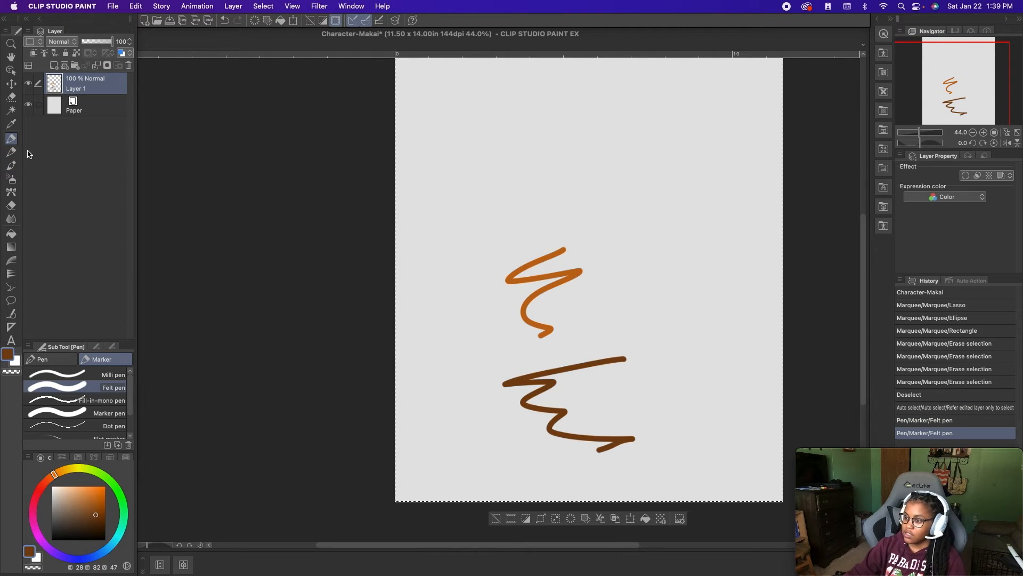
# - Pick up the orange from the upper squiggle with the Eyedropper, and undo both Felt pen strokes
pyautogui.click(11, 124)
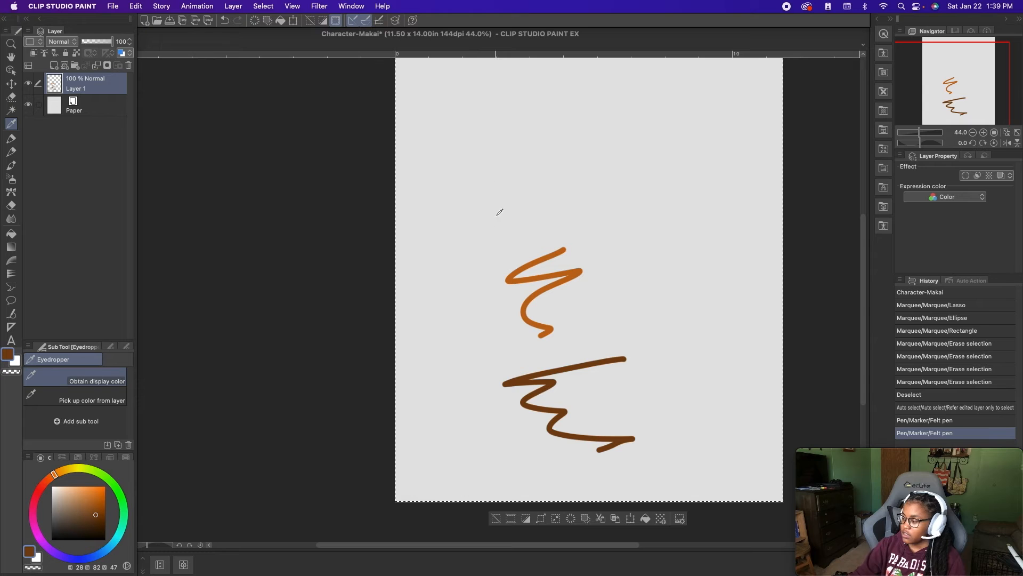
pyautogui.click(525, 264)
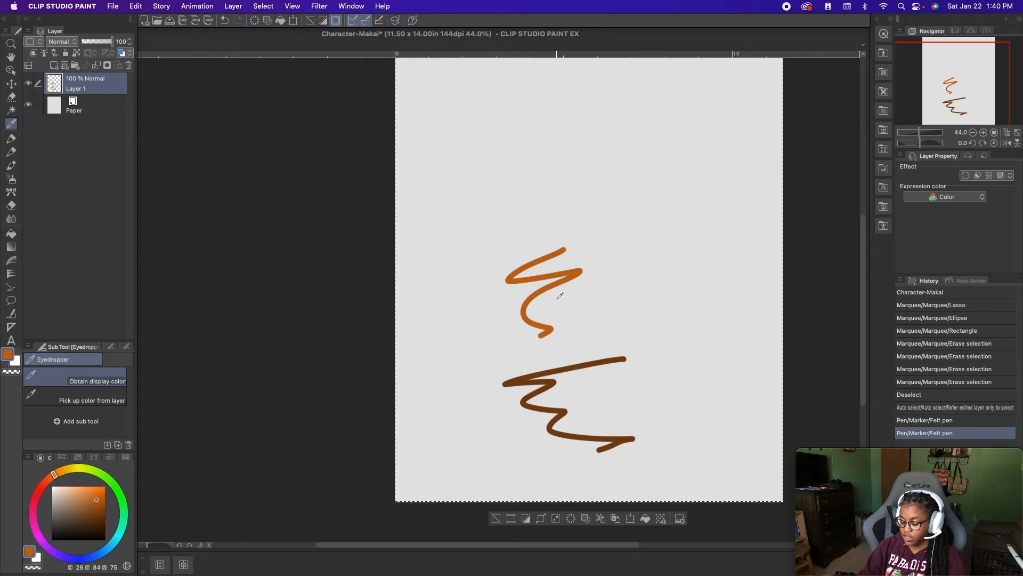
pyautogui.press('super+z')
pyautogui.press('super+z')
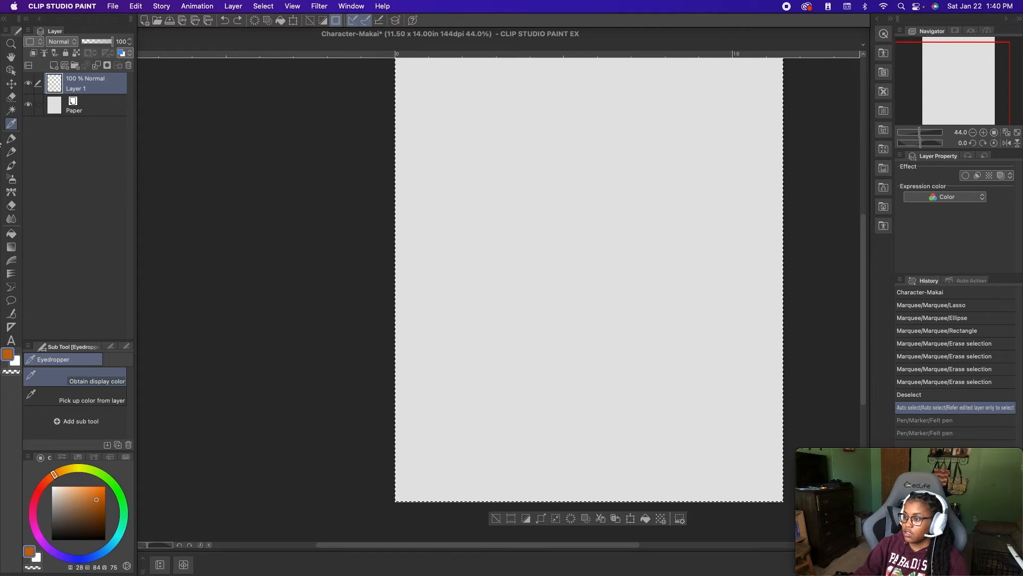
# - Examine the brushes available in the Pen tool's Pen and Marker groups
pyautogui.click(11, 139)
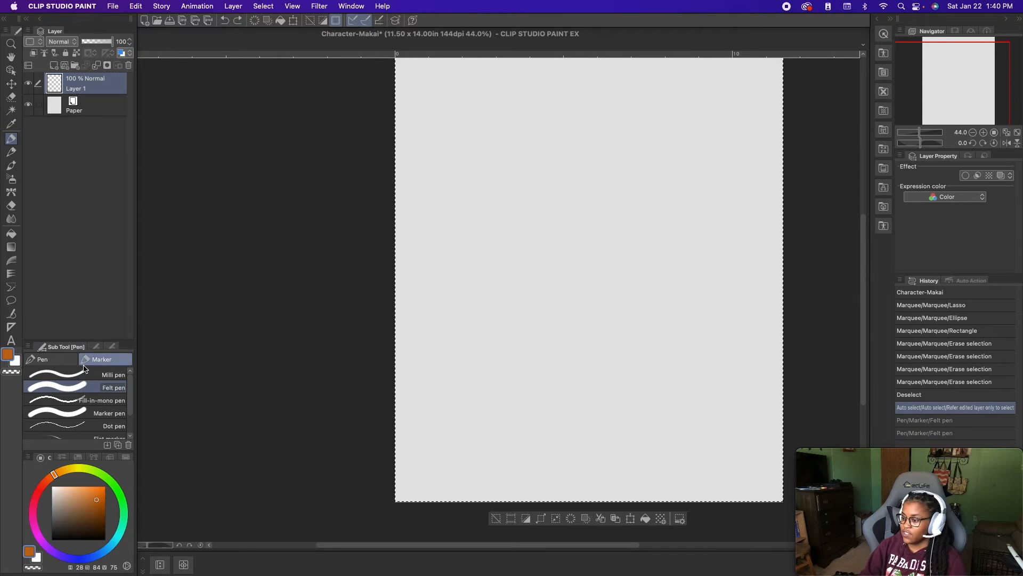
pyautogui.click(56, 365)
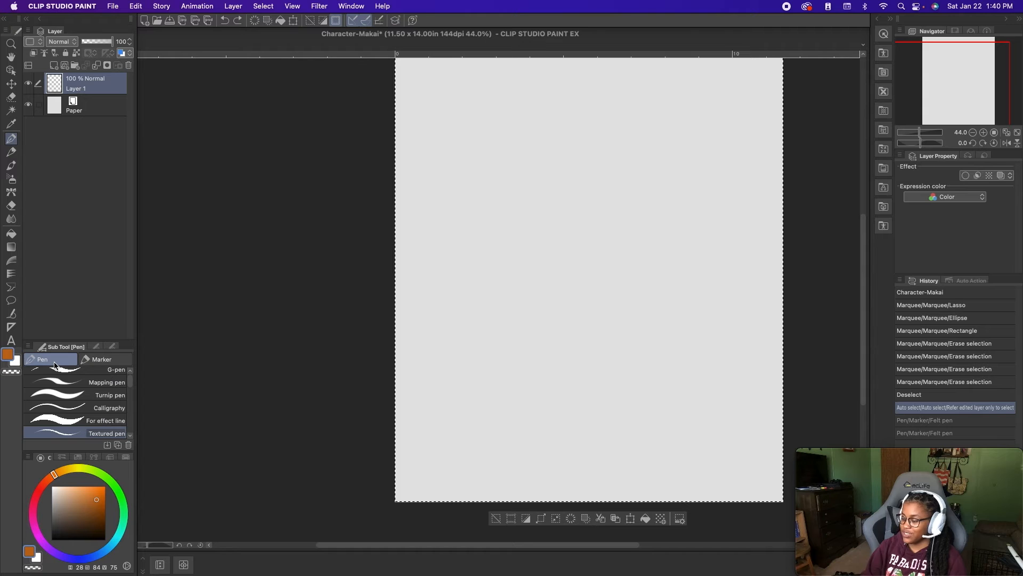
pyautogui.click(88, 361)
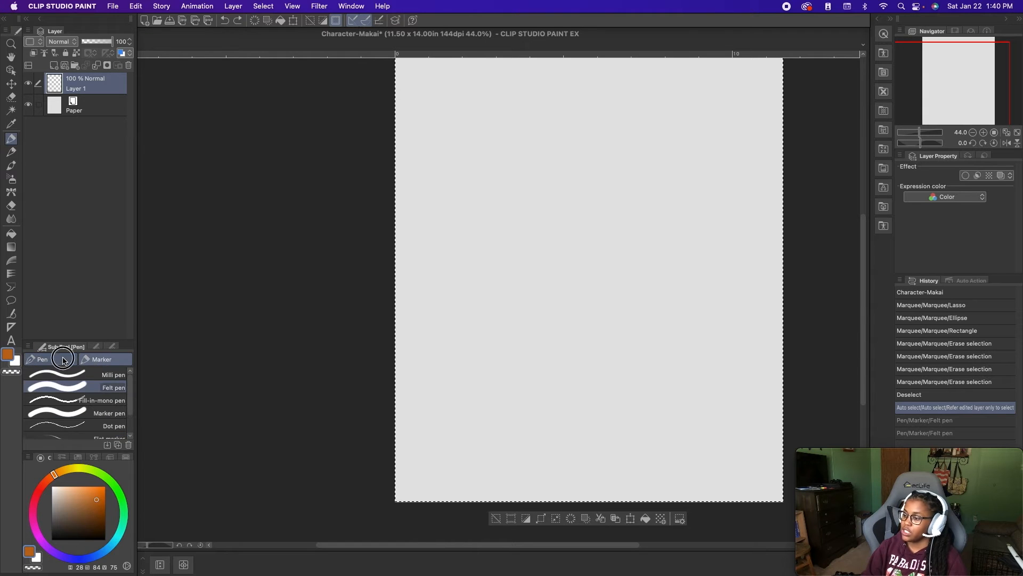
pyautogui.click(63, 360)
pyautogui.scroll(-3, 98, 395)
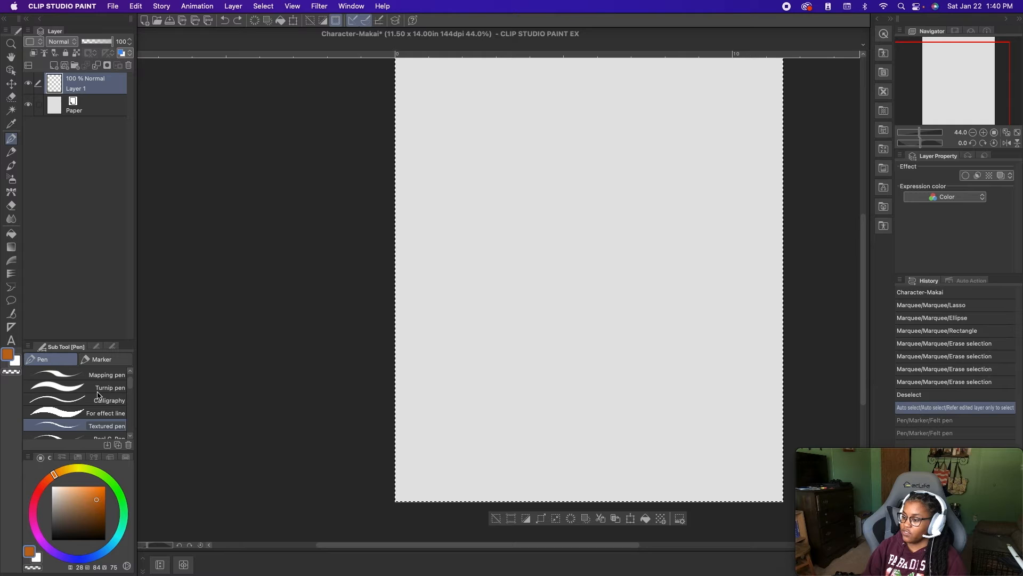
pyautogui.scroll(2, 98, 395)
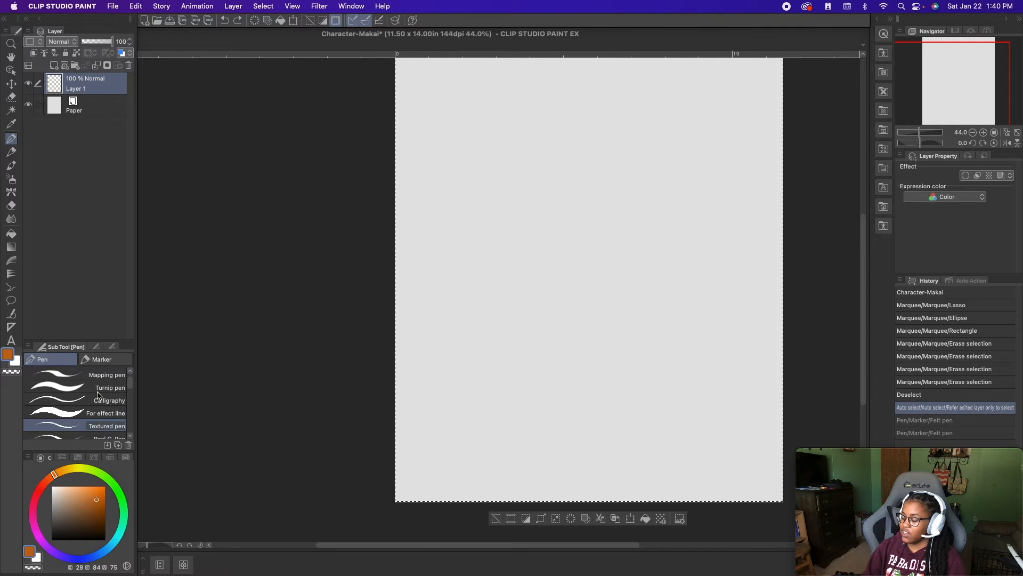
pyautogui.scroll(-5, 98, 395)
pyautogui.scroll(-8, 99, 395)
pyautogui.scroll(12, 98, 395)
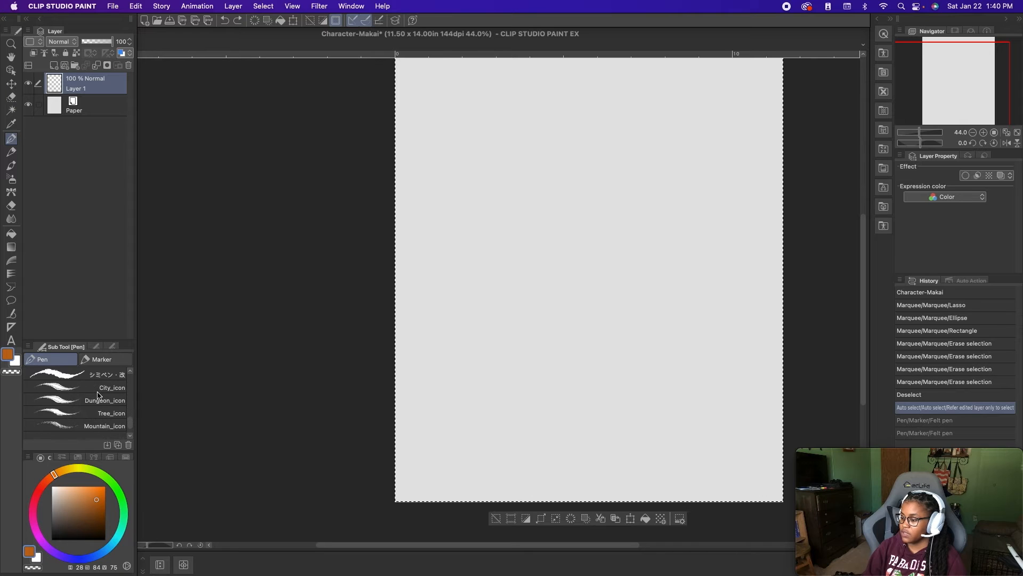
pyautogui.click(101, 359)
pyautogui.scroll(-1, 64, 387)
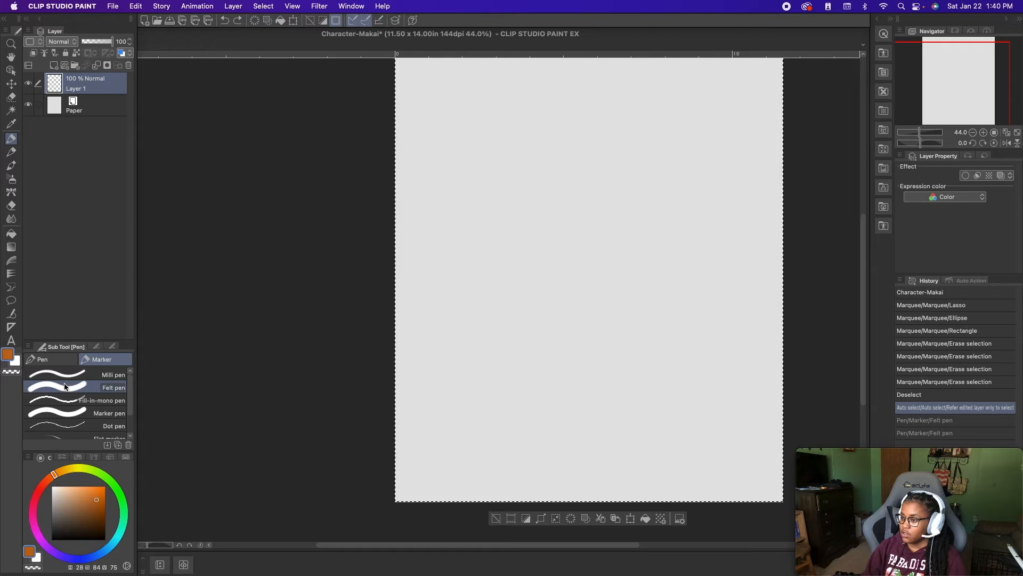
# - Examine the Pencil tool's Pencil and Pastel groups and the Brush tool's watercolor, oil paint, India ink and realistic groups
pyautogui.click(8, 155)
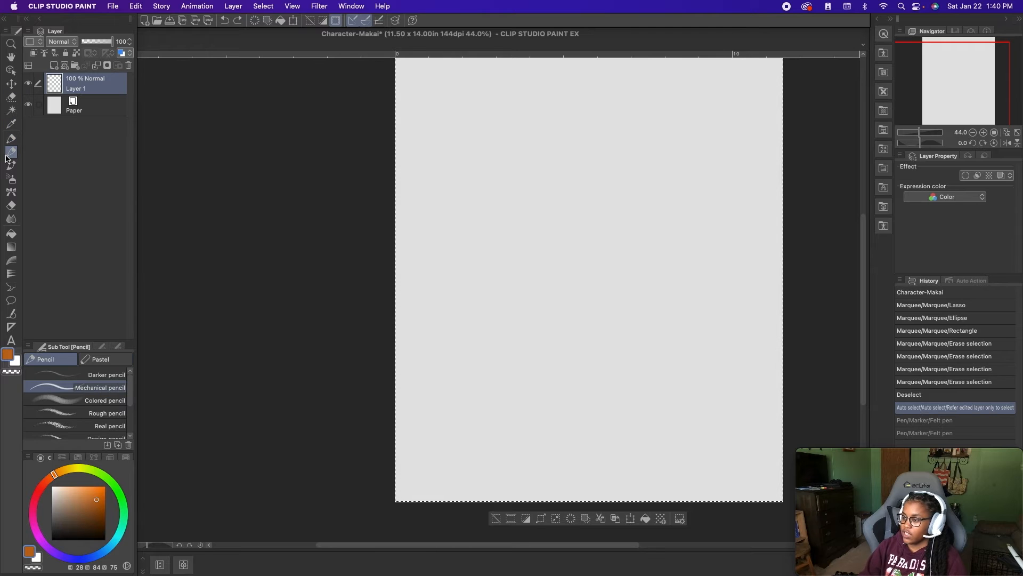
pyautogui.click(84, 363)
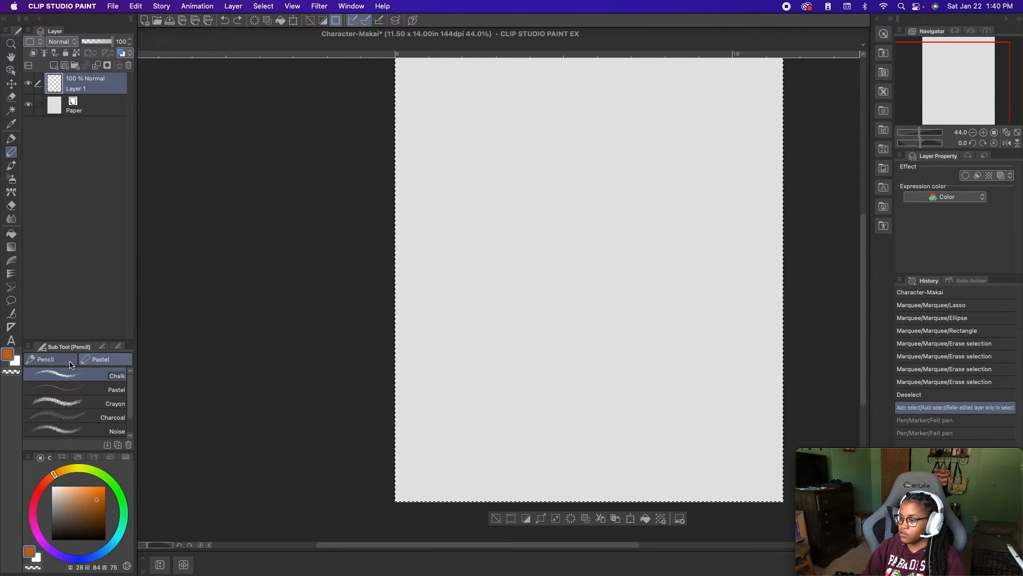
pyautogui.click(51, 359)
pyautogui.click(11, 165)
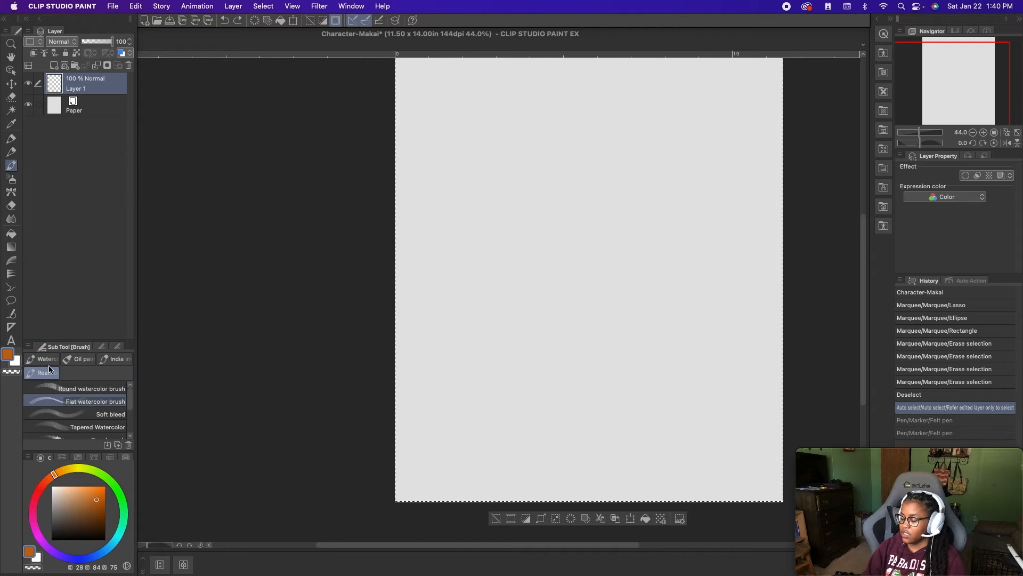
pyautogui.click(44, 372)
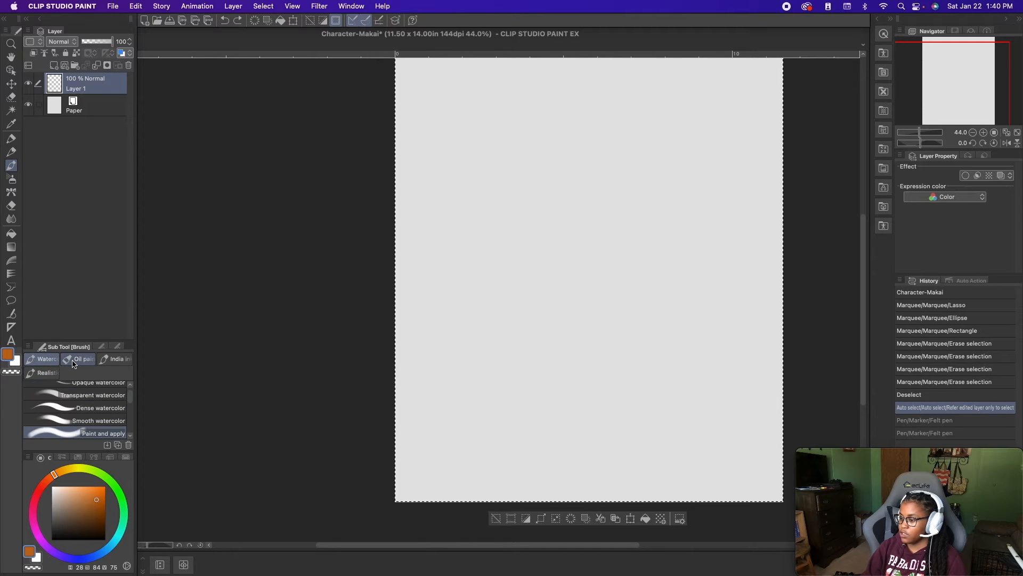
pyautogui.click(79, 359)
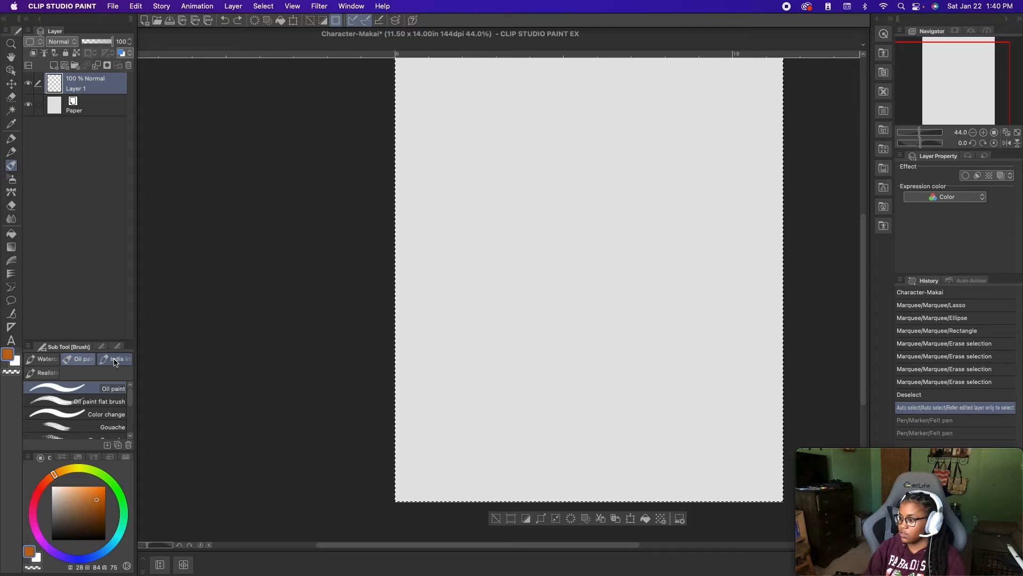
pyautogui.click(115, 359)
pyautogui.click(52, 373)
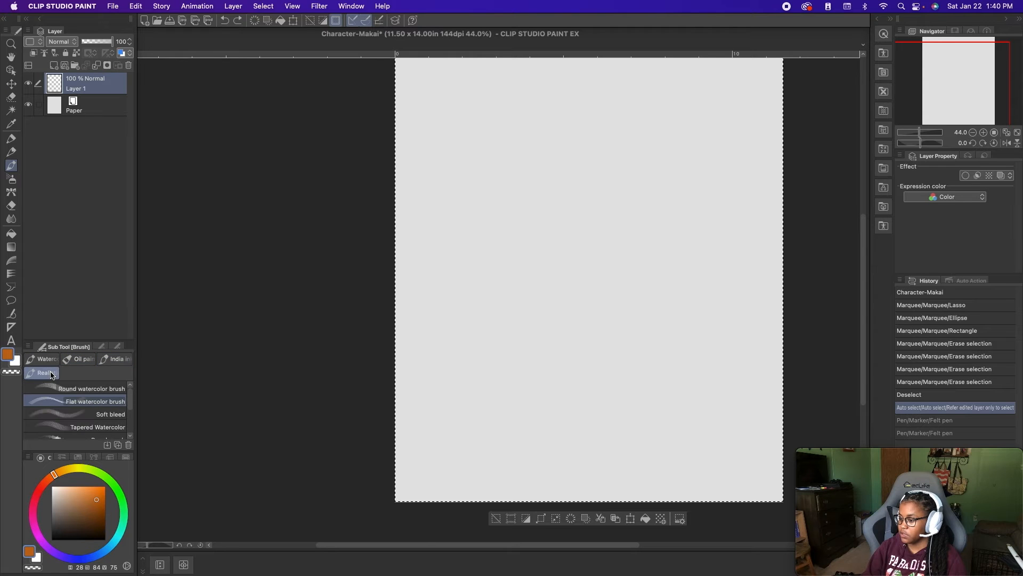
pyautogui.click(41, 359)
pyautogui.scroll(-5, 69, 425)
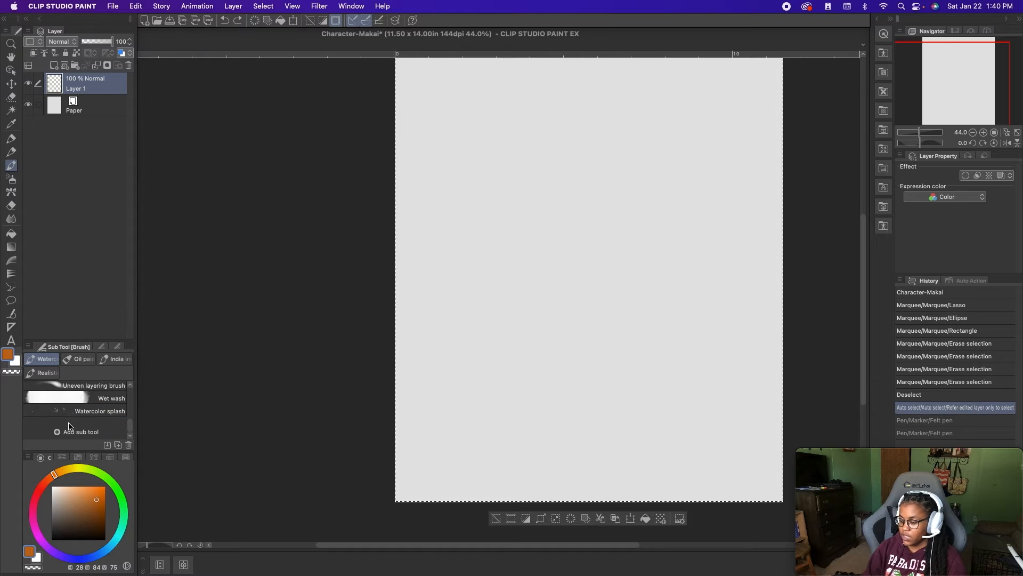
pyautogui.scroll(1, 68, 425)
# - Draw orange test strokes in the canvas's lower half with the Smooth watercolor, Dense watercolor and Watercolor brush sub tools
pyautogui.click(86, 415)
pyautogui.scroll(5, 88, 410)
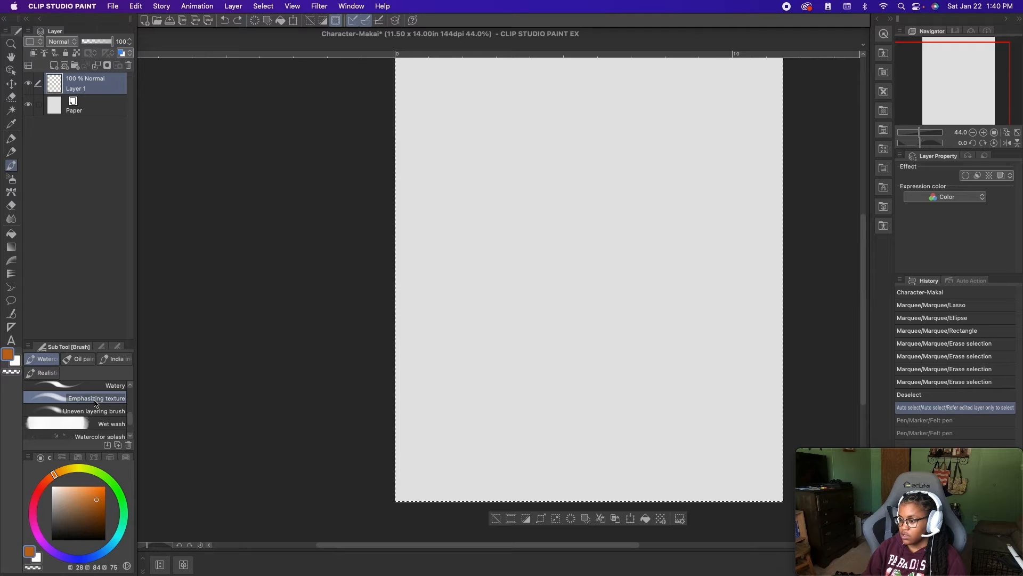
pyautogui.scroll(-1, 94, 403)
pyautogui.click(94, 411)
pyautogui.moveTo(603, 276)
pyautogui.mouseDown()
pyautogui.moveTo(580, 339)
pyautogui.moveTo(637, 316)
pyautogui.mouseUp()
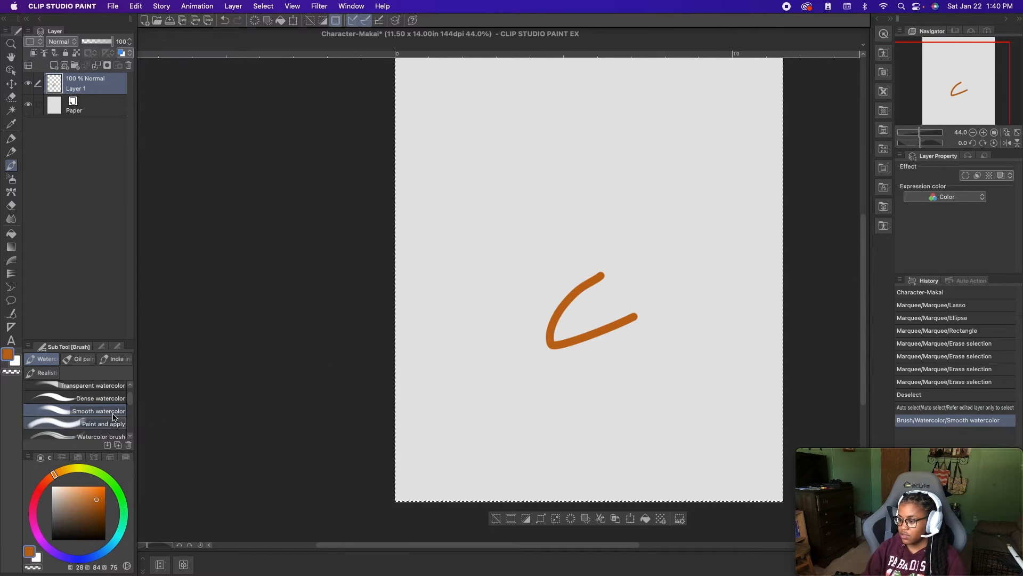
pyautogui.click(93, 403)
pyautogui.moveTo(515, 408); pyautogui.dragTo(680, 389)
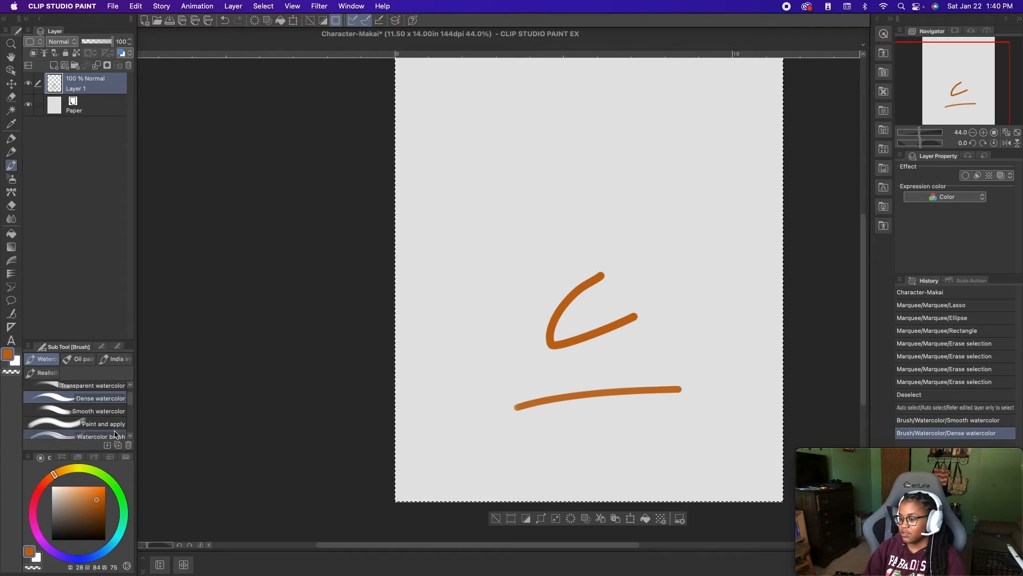
pyautogui.click(95, 434)
pyautogui.moveTo(559, 354); pyautogui.dragTo(716, 348)
# - Undo the three watercolor test strokes
pyautogui.press('super+z')
pyautogui.press('super+z')
pyautogui.press('super+z')
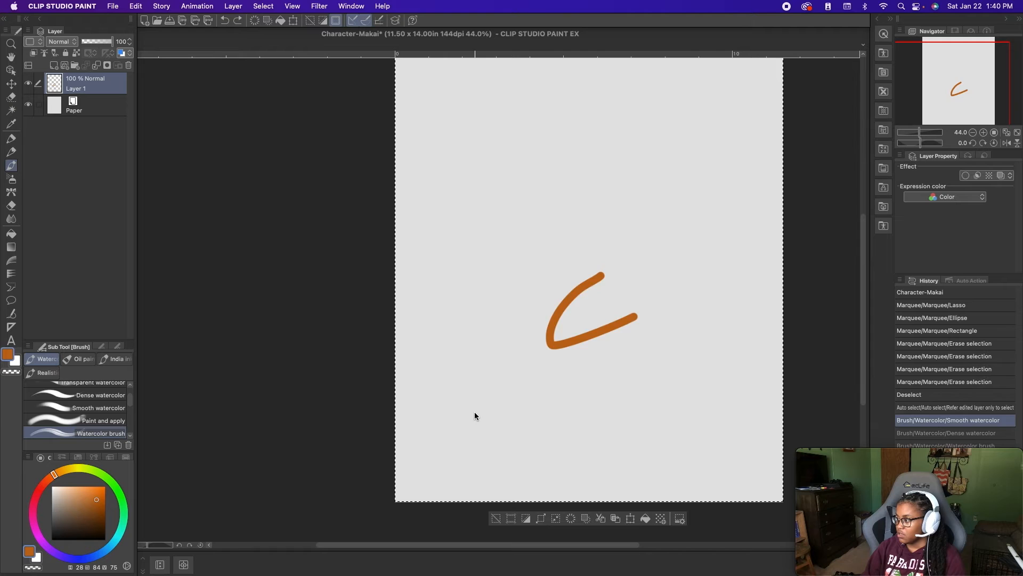
# - Examine the sub tools of the Airbrush, Decoration, Eraser, Blend and Fill tools, trying one Hard eraser stroke across the canvas
pyautogui.click(11, 180)
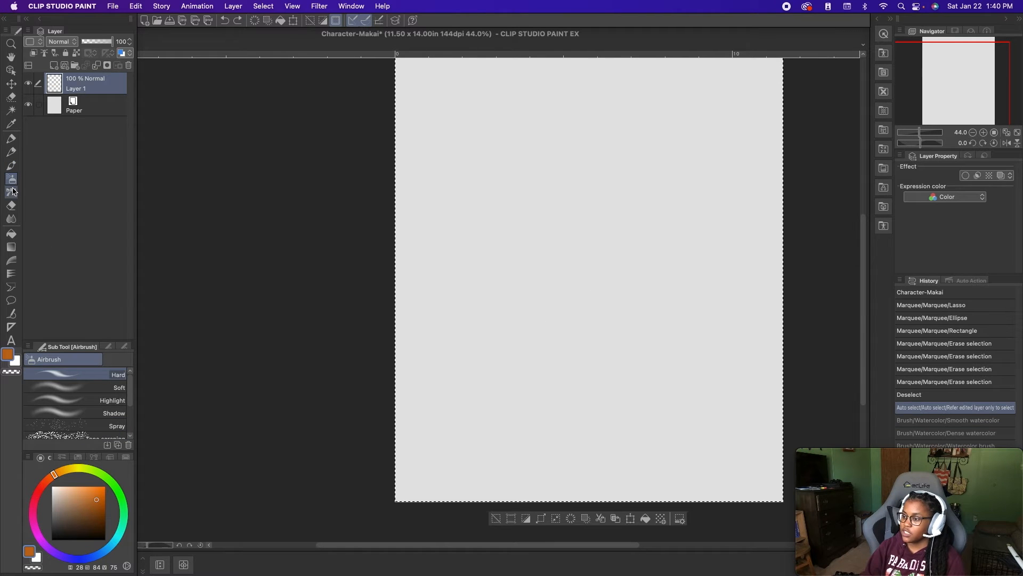
pyautogui.click(11, 192)
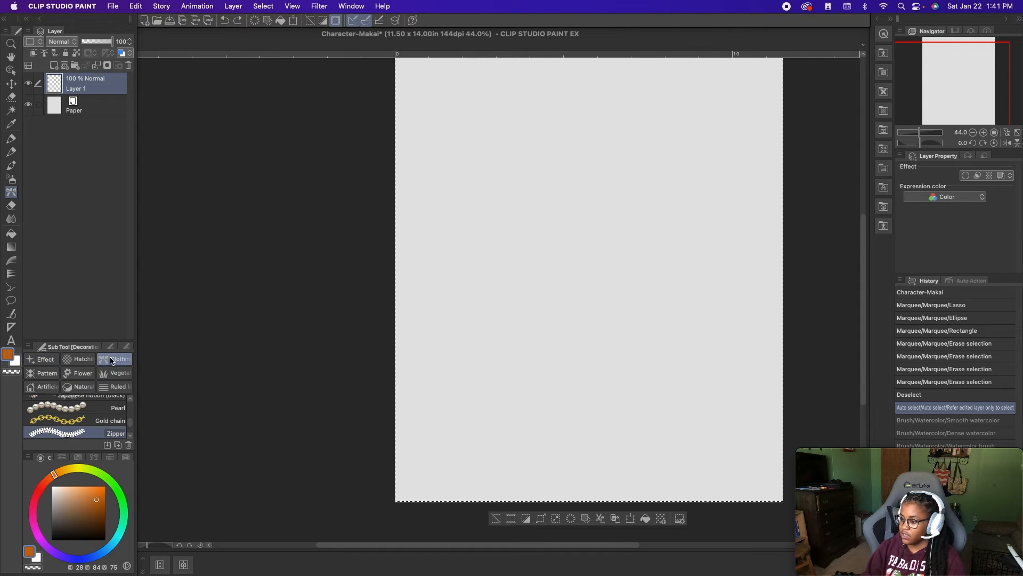
pyautogui.moveTo(130, 422)
pyautogui.mouseDown()
pyautogui.moveTo(131, 404)
pyautogui.moveTo(130, 434)
pyautogui.mouseUp()
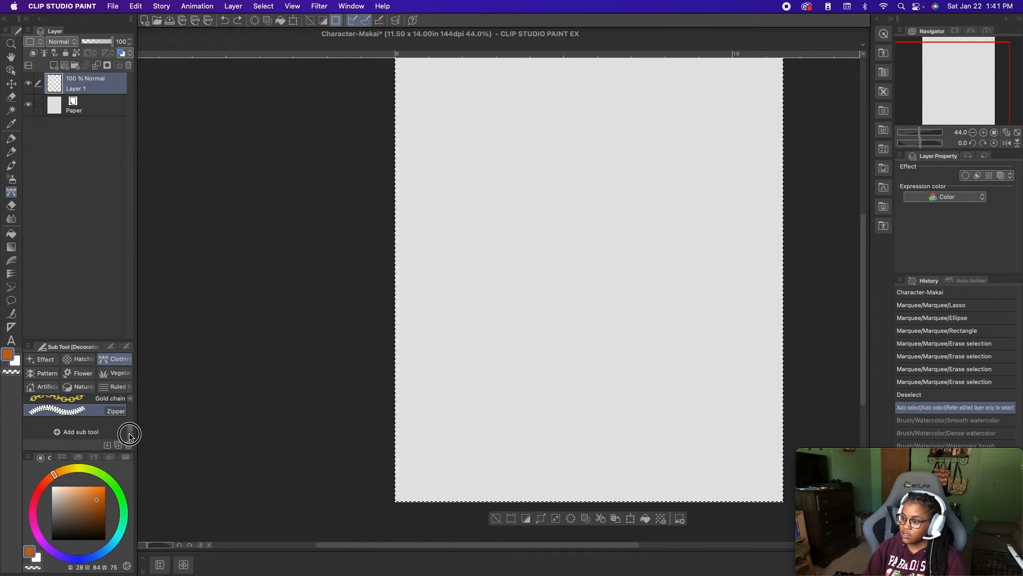
pyautogui.click(11, 206)
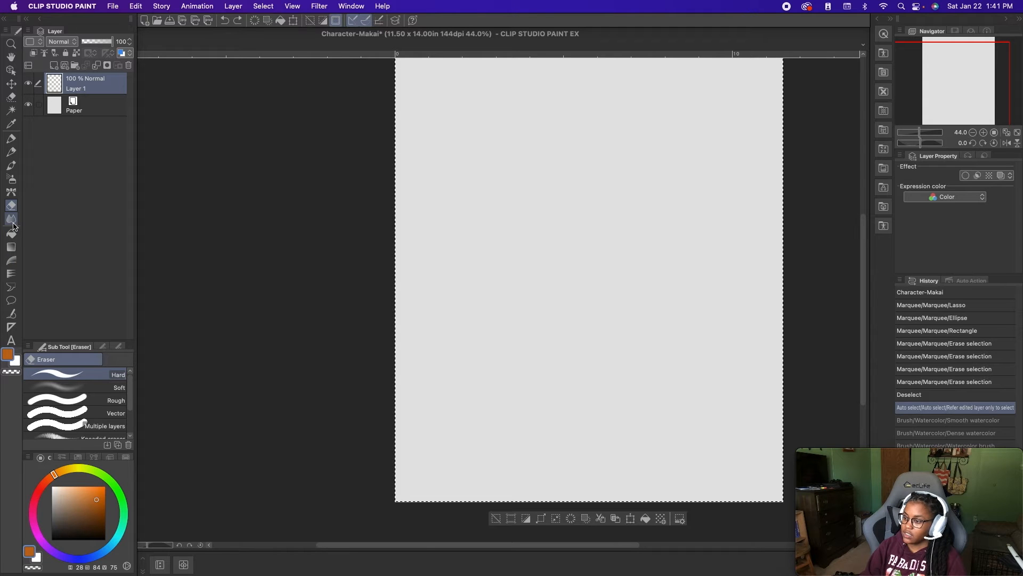
pyautogui.moveTo(747, 277); pyautogui.dragTo(341, 272)
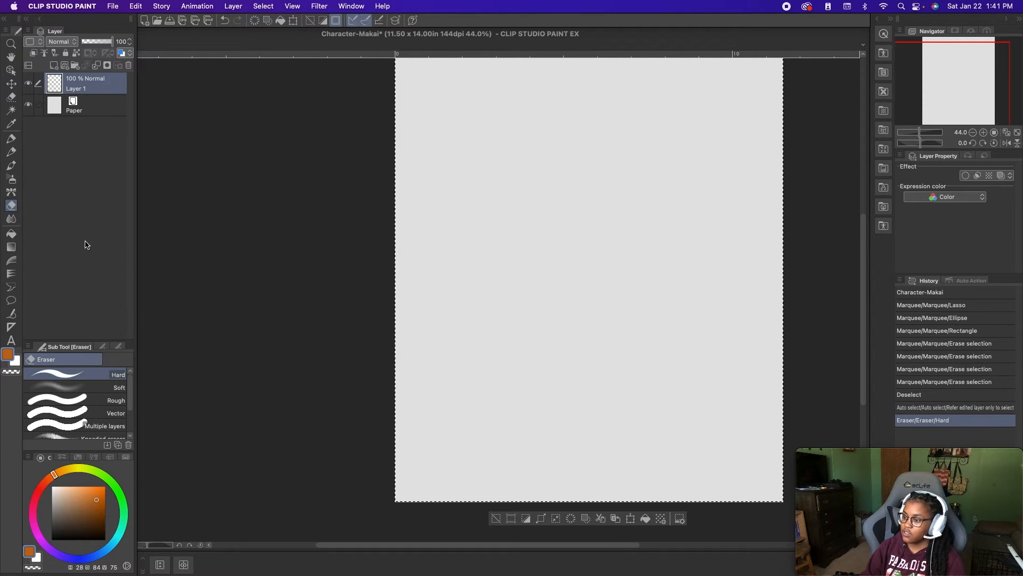
pyautogui.click(12, 219)
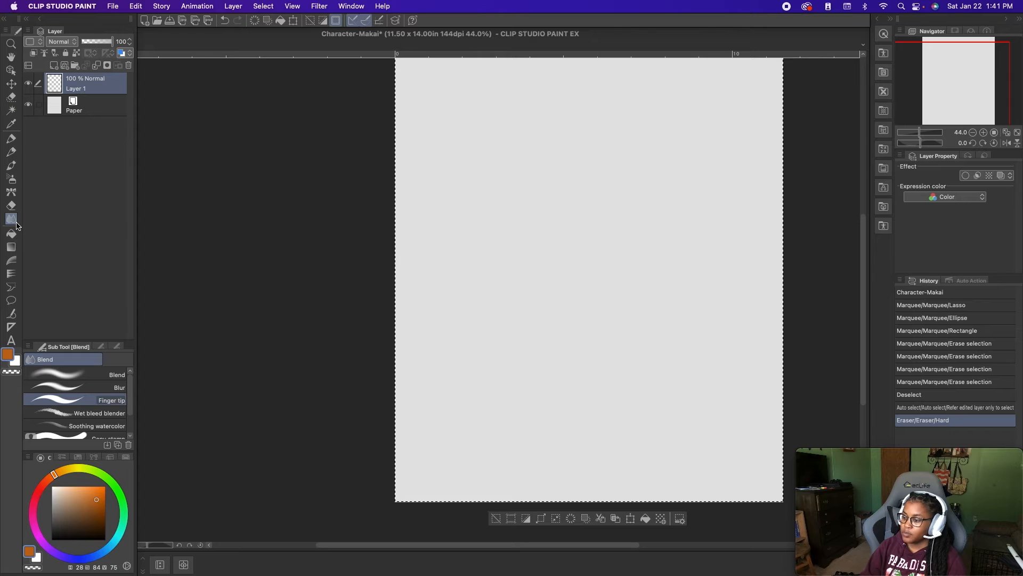
pyautogui.click(11, 234)
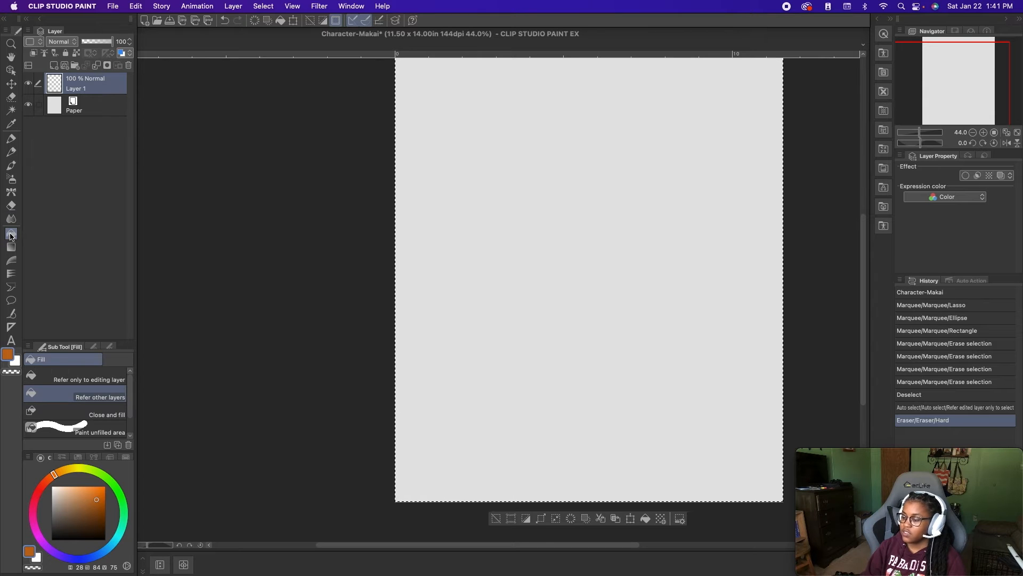
# - Fill Layer 1 with a diagonal Foreground to transparent gradient and add a raster layer and a vector layer above it
pyautogui.click(12, 247)
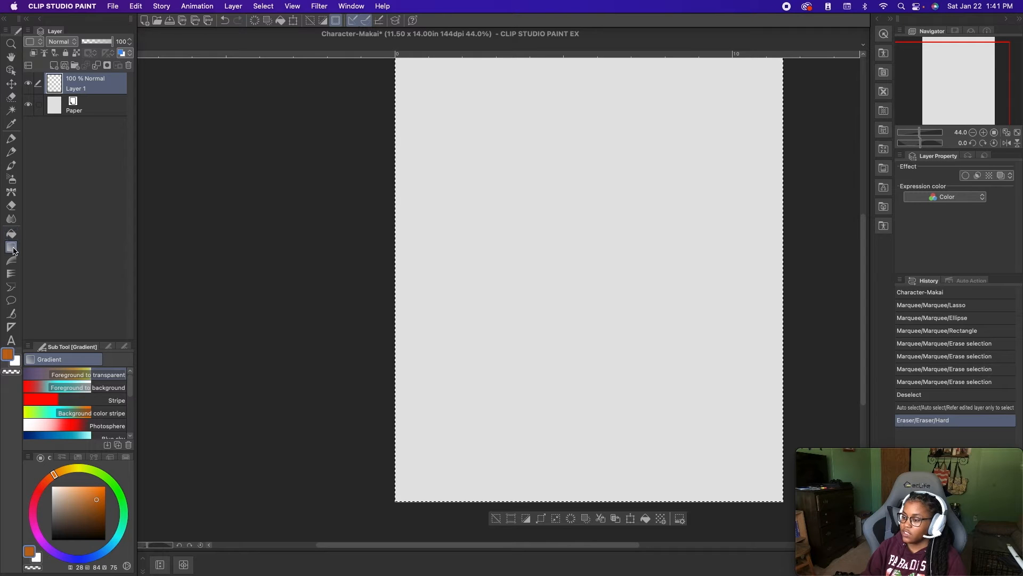
pyautogui.moveTo(483, 177)
pyautogui.mouseDown()
pyautogui.moveTo(588, 321)
pyautogui.moveTo(653, 388)
pyautogui.mouseUp()
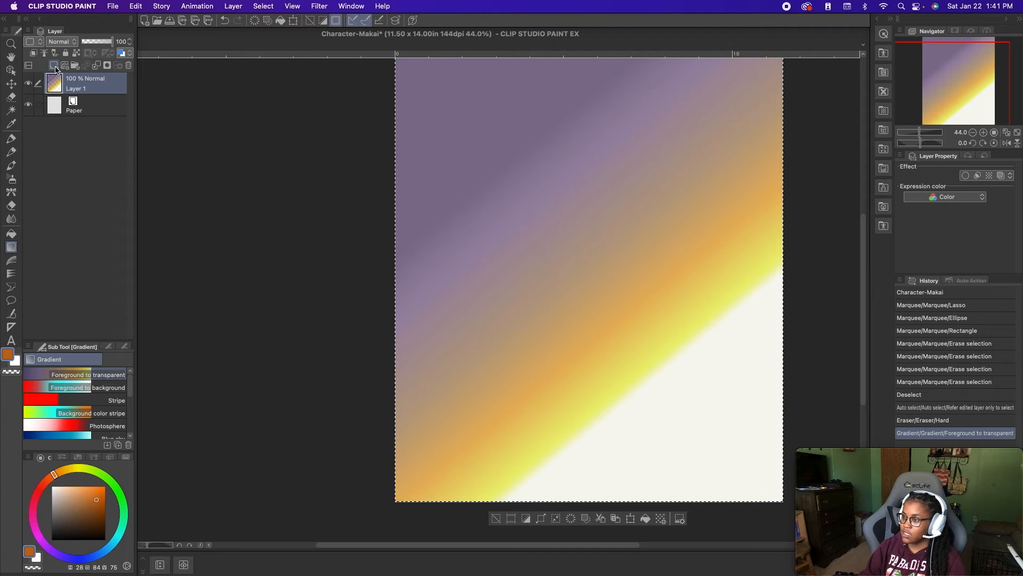
pyautogui.click(53, 65)
pyautogui.click(53, 65)
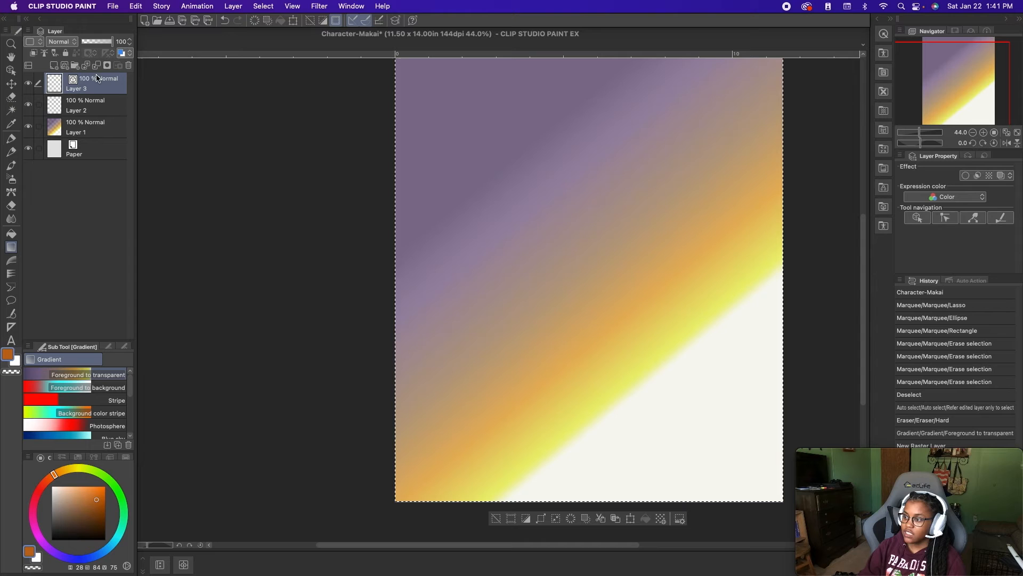
# - Delete the three layers above Paper and add two new empty raster layers in their place
pyautogui.click(128, 66)
pyautogui.click(128, 66)
pyautogui.click(128, 66)
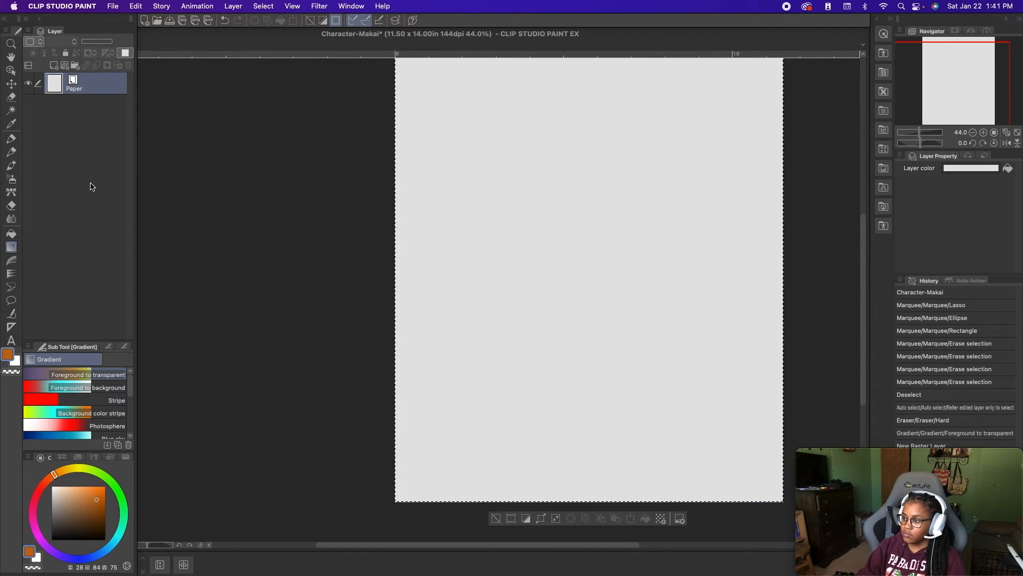
pyautogui.click(53, 65)
pyautogui.click(54, 65)
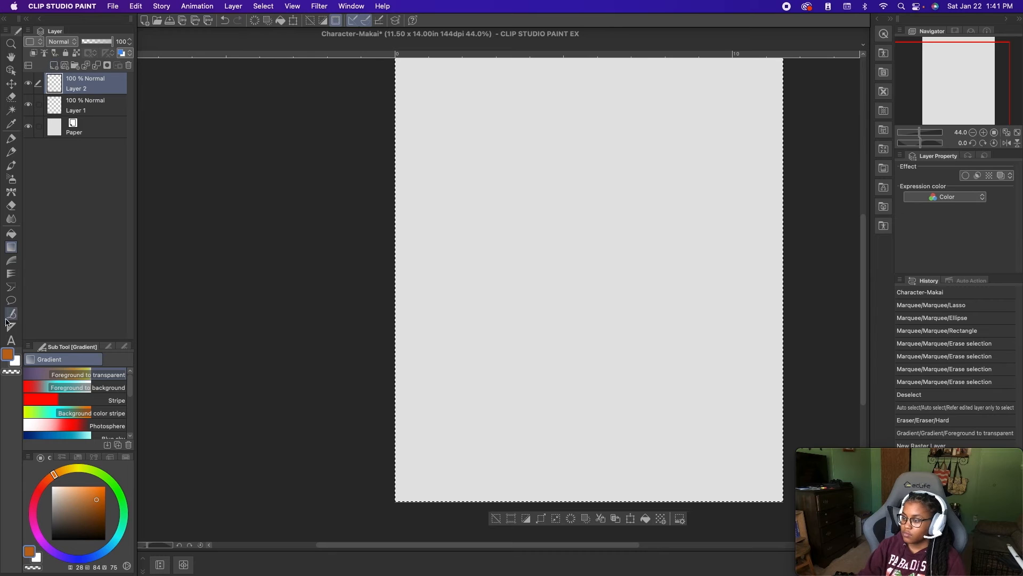
# - Examine the sub tools of the Contour line paint, Text and Ruler tools, including the full list of rulers
pyautogui.click(11, 261)
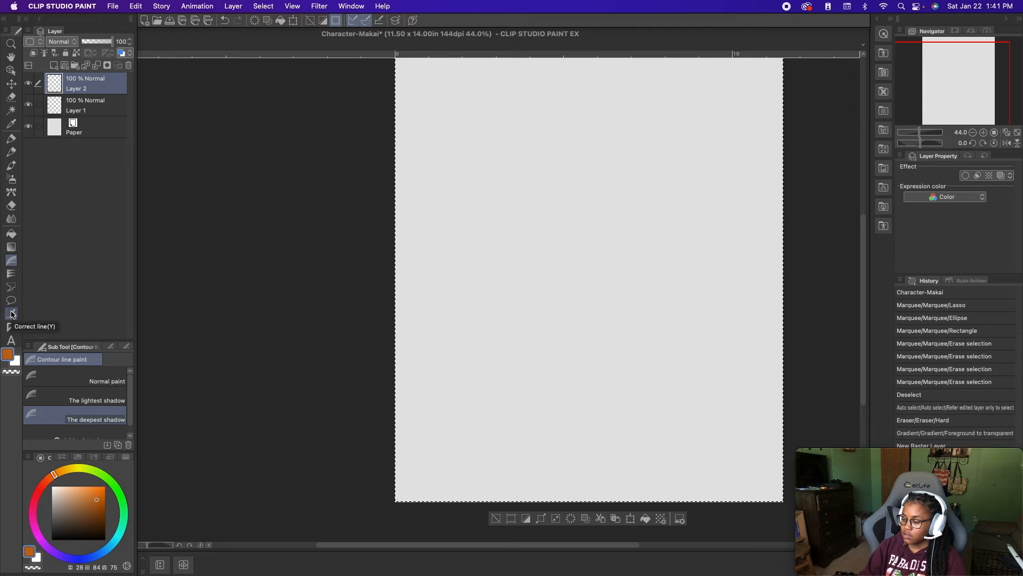
pyautogui.click(12, 342)
pyautogui.click(11, 327)
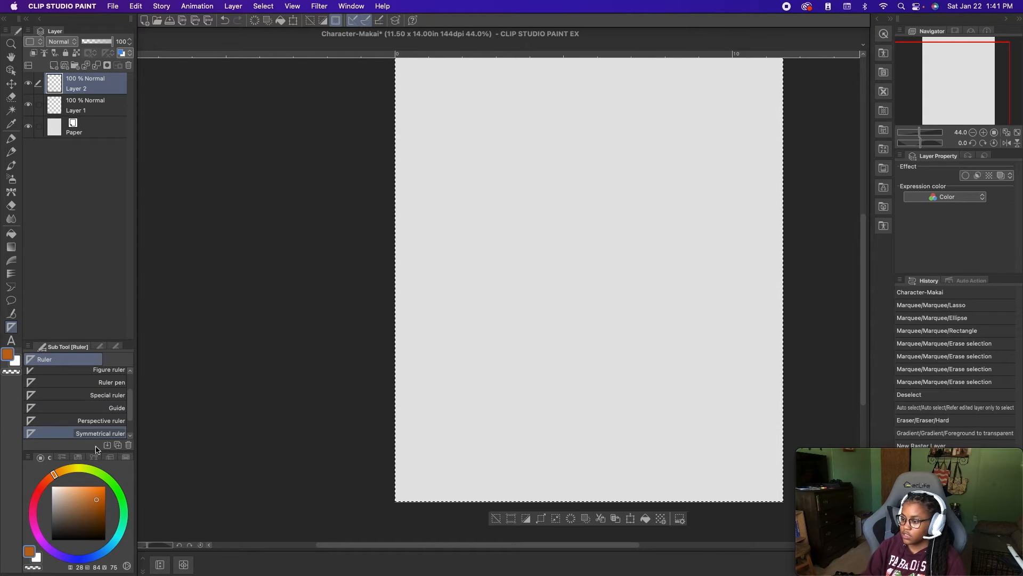
pyautogui.moveTo(131, 410); pyautogui.dragTo(131, 423)
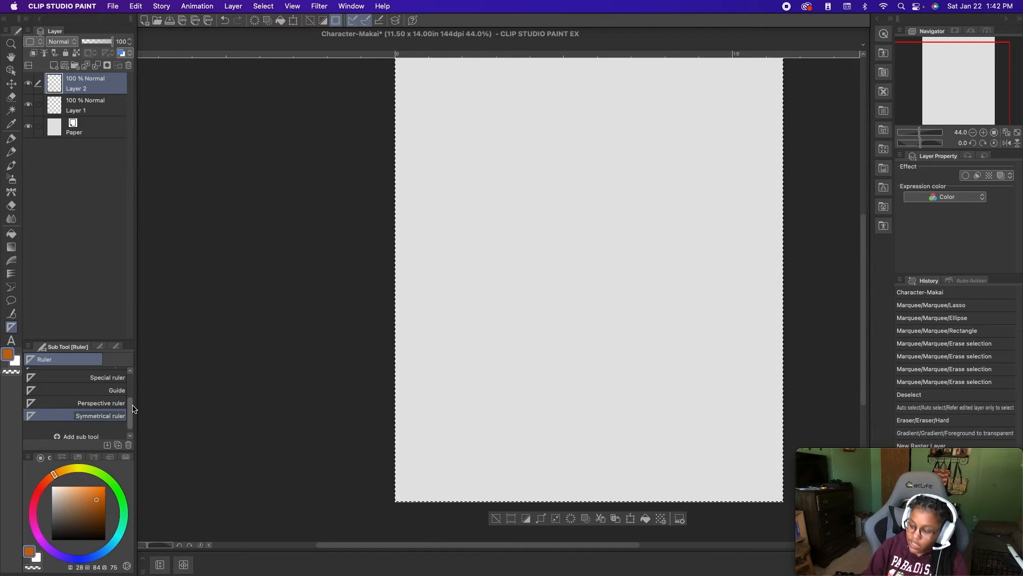
pyautogui.moveTo(130, 415); pyautogui.dragTo(129, 409)
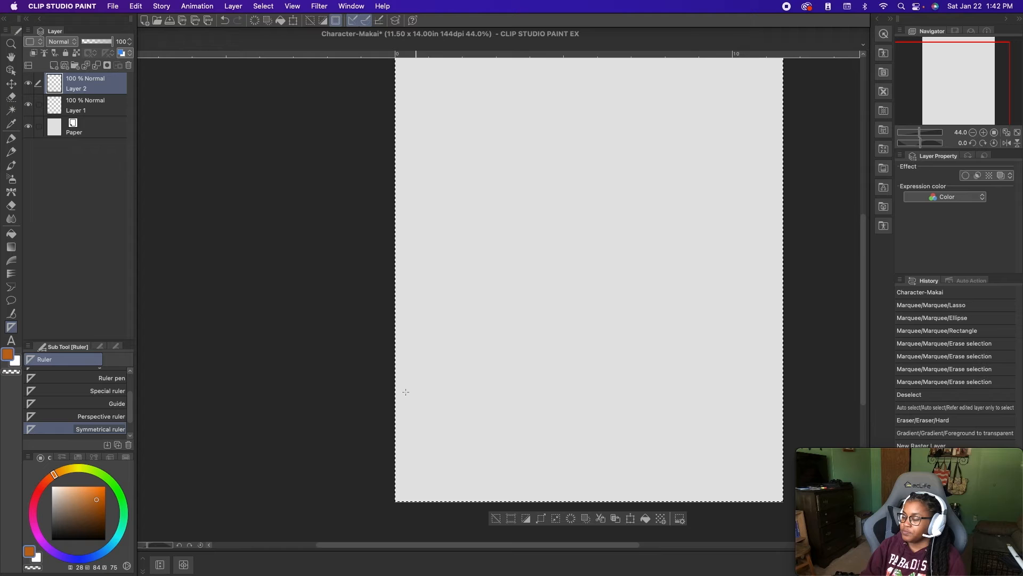
pyautogui.scroll(3, 133, 397)
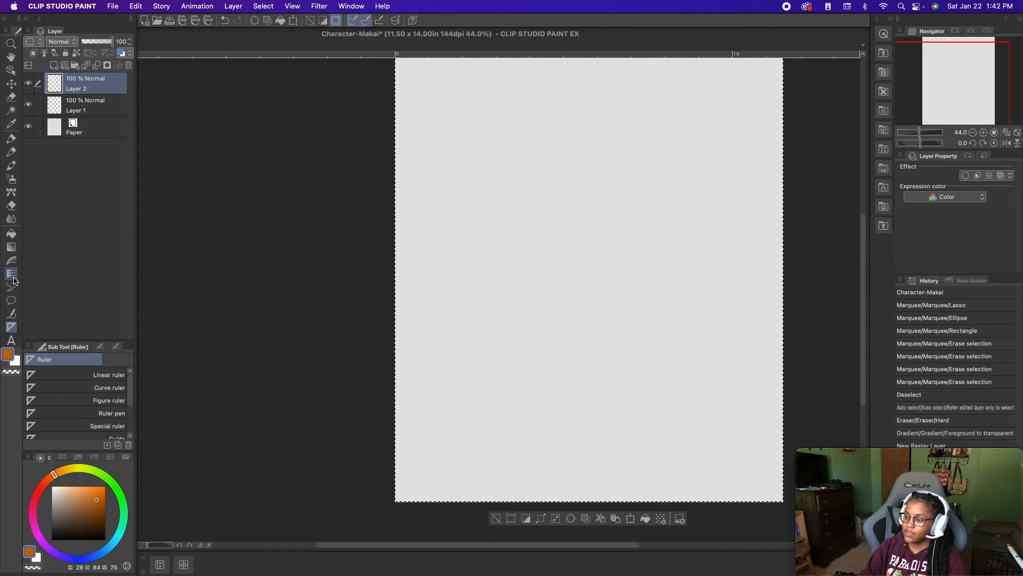
# - Sketch loose overlapping orange ovals on Layer 1 with the Mechanical pencil, in the canvas's upper middle
pyautogui.click(90, 109)
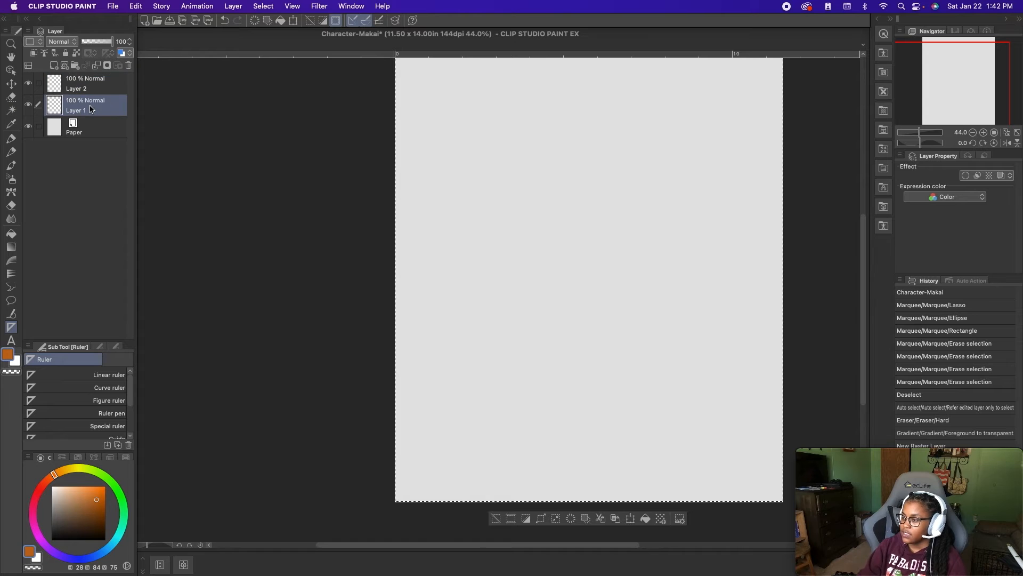
pyautogui.click(12, 152)
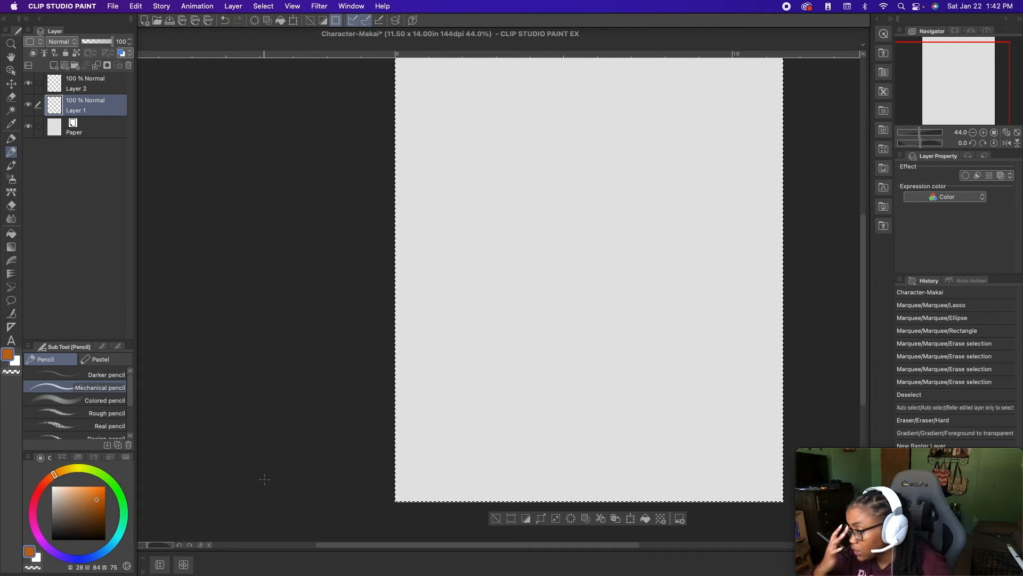
pyautogui.moveTo(532, 205)
pyautogui.mouseDown()
pyautogui.moveTo(587, 205)
pyautogui.moveTo(549, 184)
pyautogui.mouseUp()
pyautogui.moveTo(558, 283)
pyautogui.mouseDown()
pyautogui.moveTo(571, 194)
pyautogui.moveTo(586, 272)
pyautogui.mouseUp()
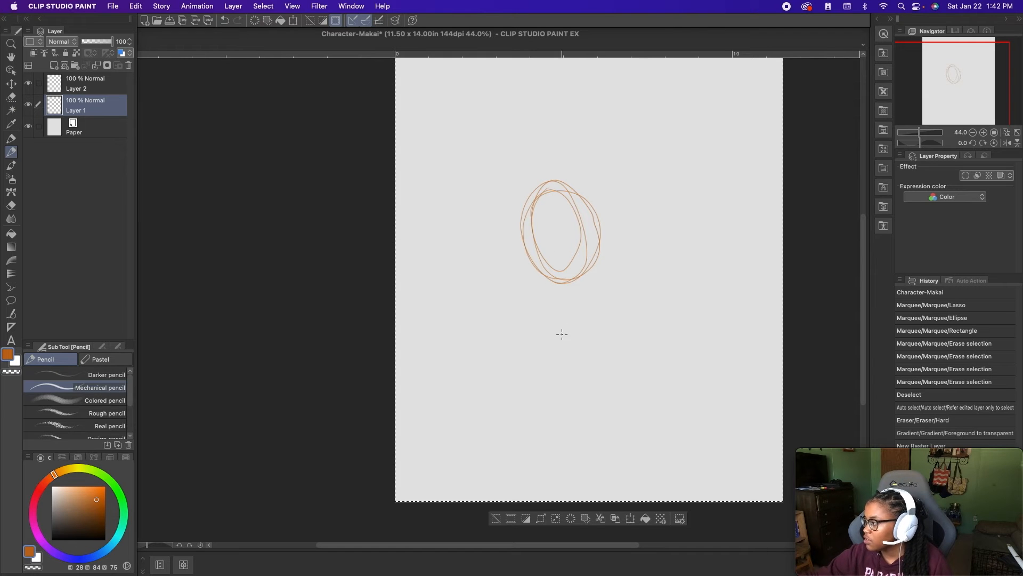
# - Sketch dark brown loops (H 28, S 81, V 33) on Layer 2 over the orange ovals
pyautogui.click(97, 88)
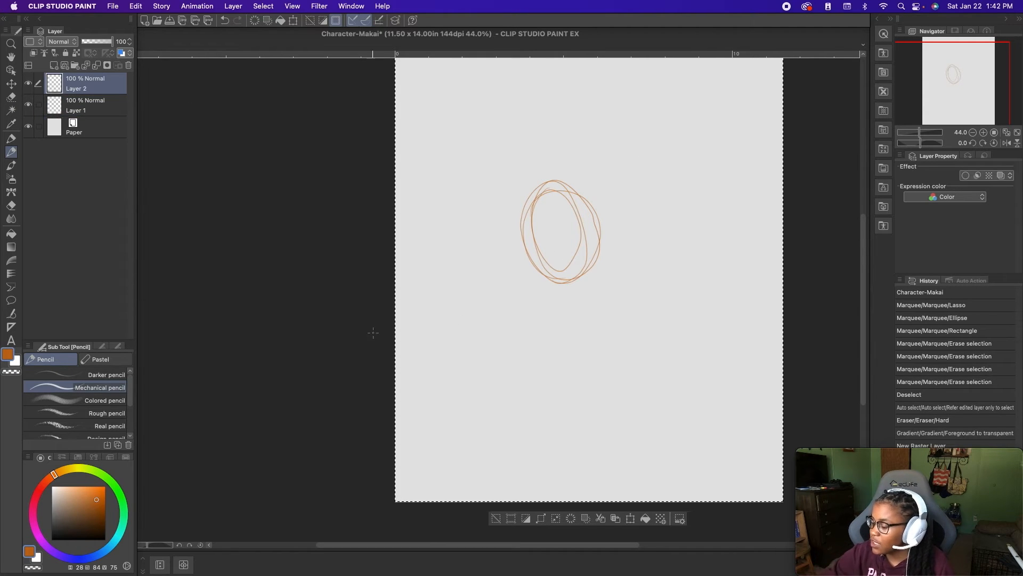
pyautogui.click(95, 522)
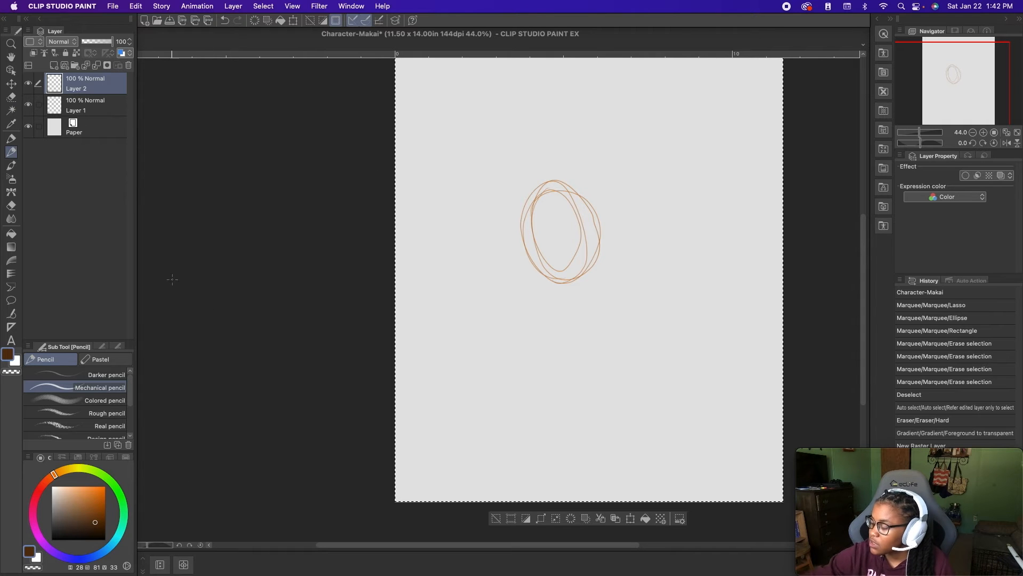
pyautogui.moveTo(529, 288)
pyautogui.mouseDown()
pyautogui.moveTo(528, 228)
pyautogui.moveTo(565, 192)
pyautogui.moveTo(602, 214)
pyautogui.moveTo(610, 259)
pyautogui.moveTo(585, 302)
pyautogui.moveTo(544, 292)
pyautogui.moveTo(532, 201)
pyautogui.moveTo(611, 210)
pyautogui.moveTo(540, 306)
pyautogui.moveTo(530, 187)
pyautogui.moveTo(575, 285)
pyautogui.moveTo(526, 222)
pyautogui.moveTo(560, 285)
pyautogui.moveTo(601, 264)
pyautogui.moveTo(594, 235)
pyautogui.moveTo(499, 249)
pyautogui.mouseUp()
# - Draw a dark blue zigzag (H 238, S 81, V 33) on Layer 1 across the sketched loops
pyautogui.click(94, 105)
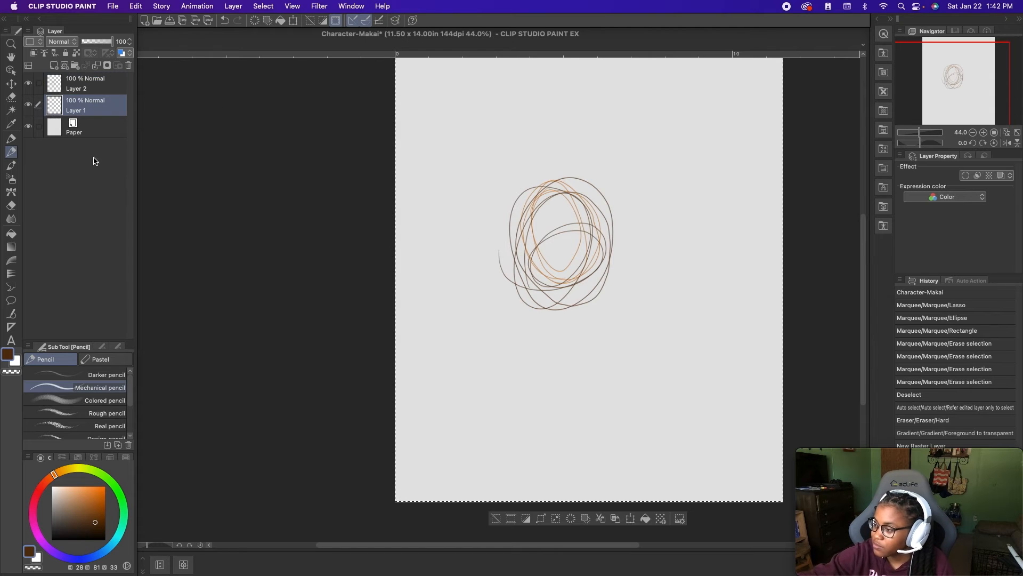
pyautogui.click(80, 558)
pyautogui.moveTo(514, 285)
pyautogui.mouseDown()
pyautogui.moveTo(631, 224)
pyautogui.moveTo(538, 360)
pyautogui.mouseUp()
# - Examine how the strokes of both layers overlap at 400% magnification, toggling Layer 2's visibility off and on
pyautogui.scroll(5, 554, 349)
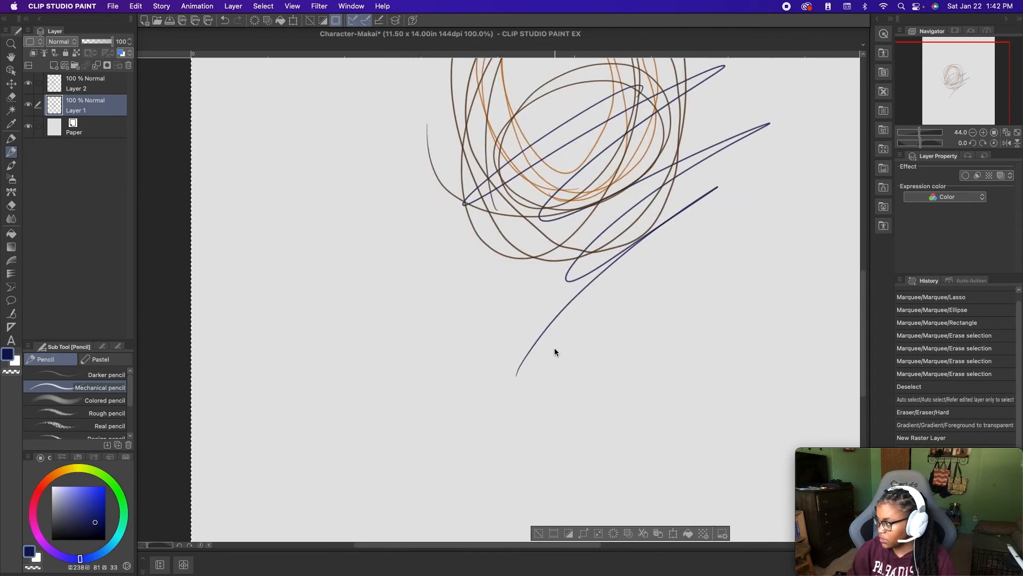
pyautogui.scroll(2, 554, 351)
pyautogui.scroll(4, 443, 513)
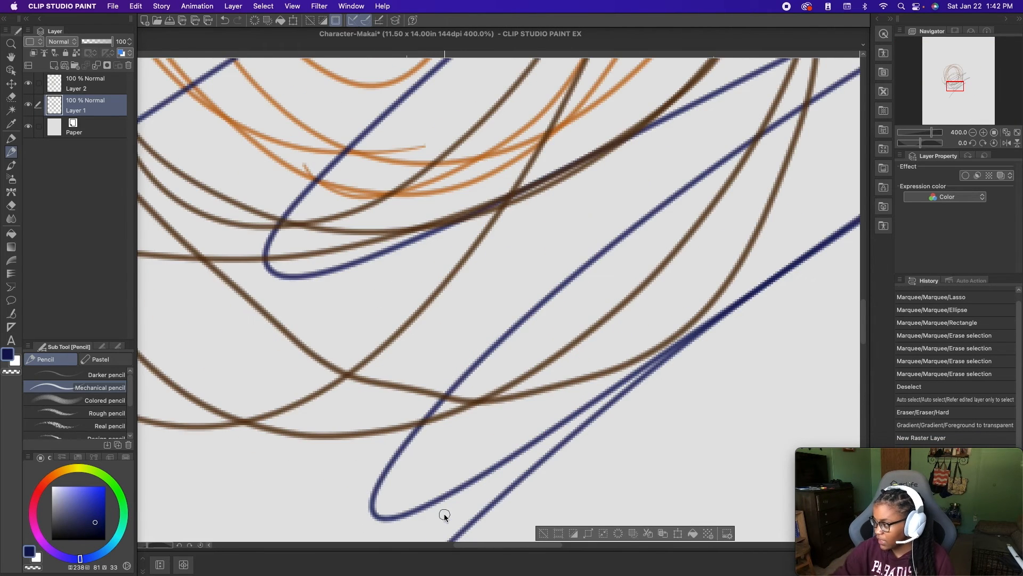
pyautogui.scroll(2, 434, 501)
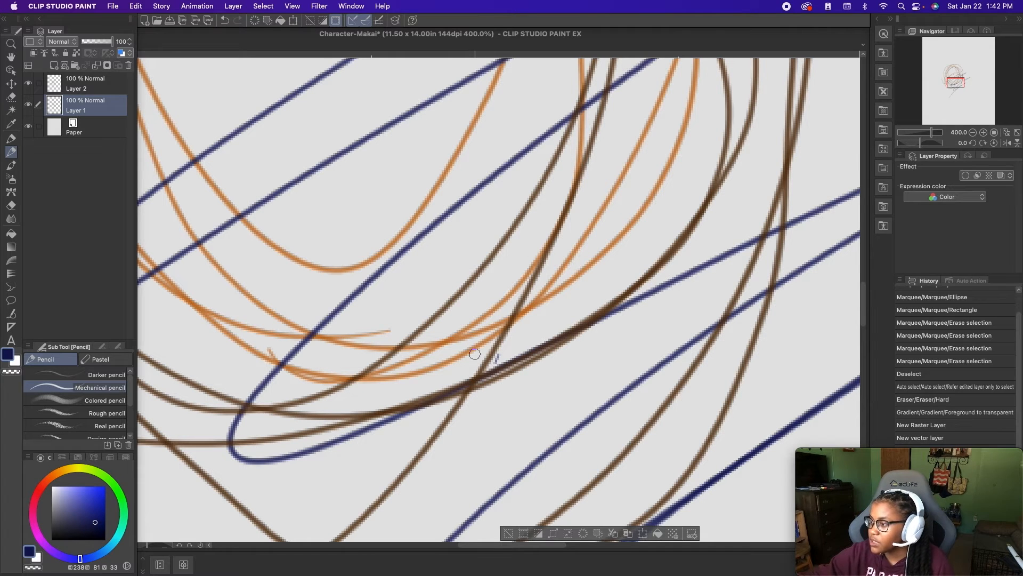
pyautogui.click(86, 83)
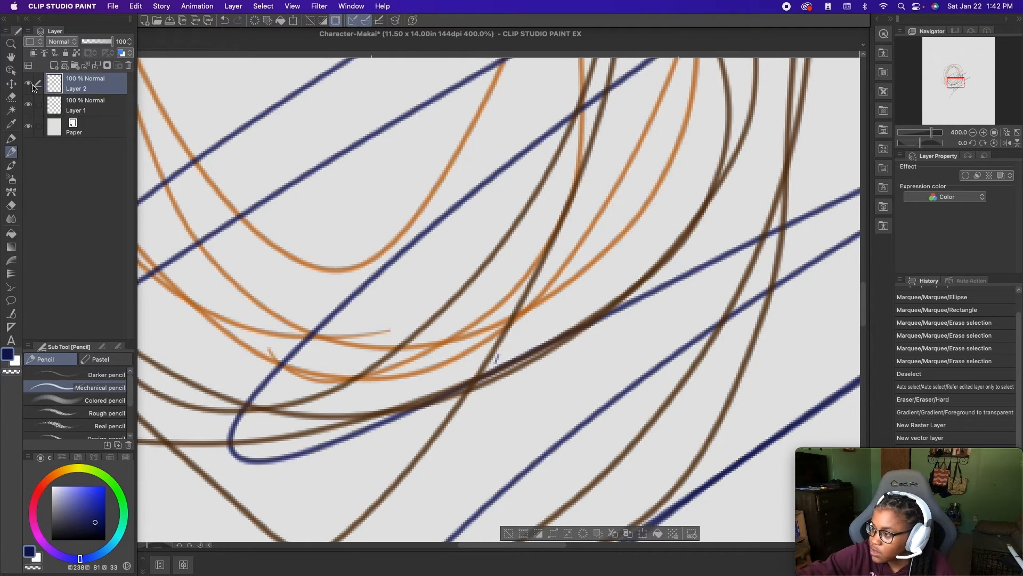
pyautogui.click(26, 83)
pyautogui.click(26, 84)
pyautogui.click(27, 83)
pyautogui.click(25, 83)
pyautogui.moveTo(22, 88); pyautogui.dragTo(22, 89)
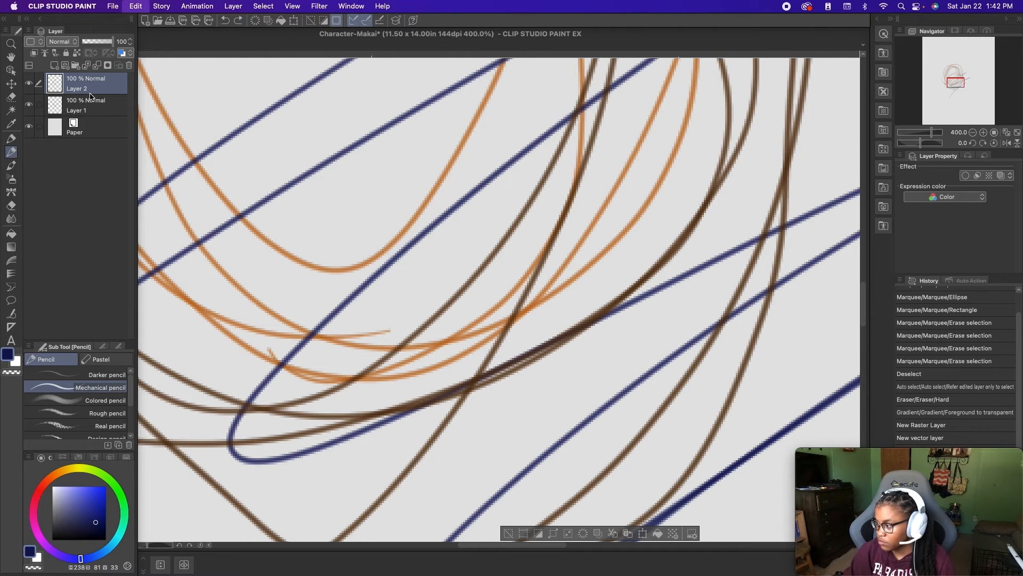
# - Undo all the orange, brown and blue pencil test strokes on both layers
pyautogui.press('super+z')
pyautogui.press('super+z')
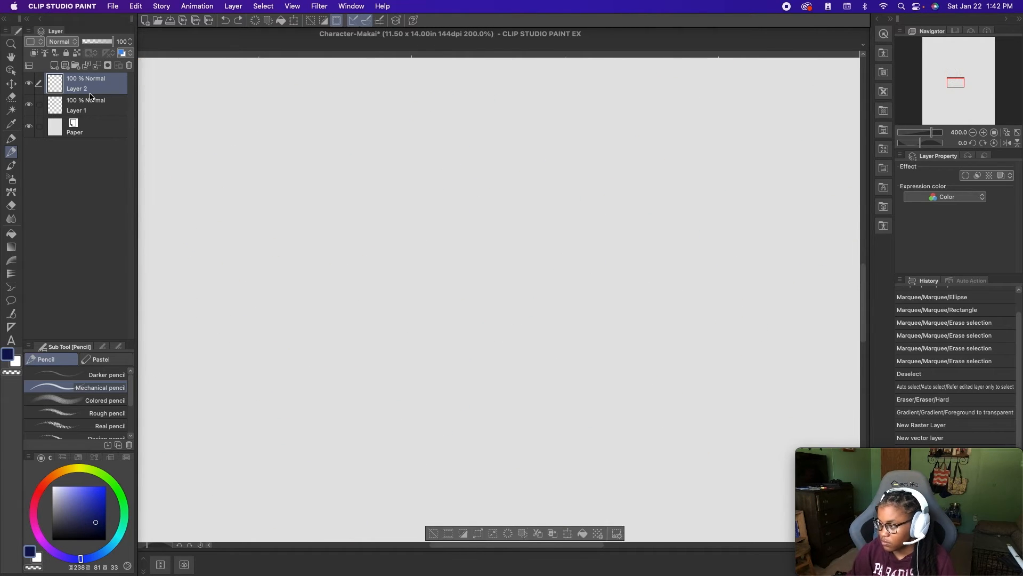
pyautogui.press('super+0')
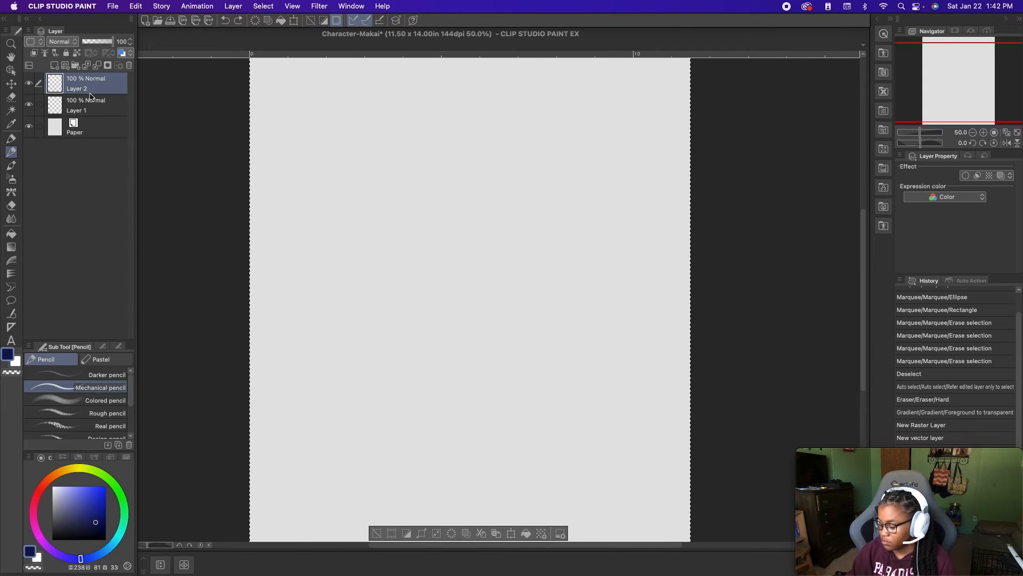
pyautogui.press('super+minus')
pyautogui.press('super+minus')
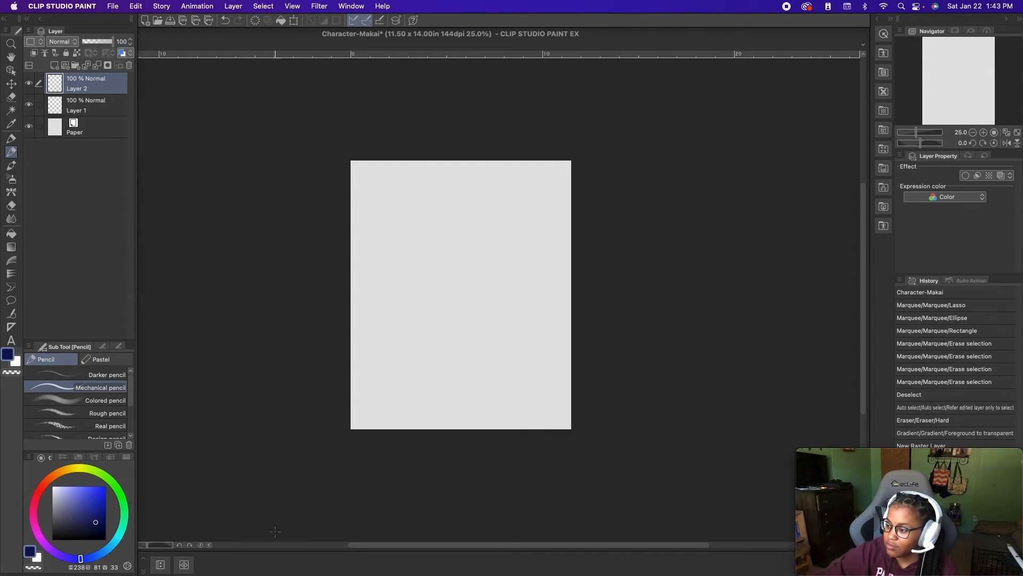
# - Set the drawing color to a brighter blue (H 238, S 74, V 72) and make Layer 1 the active layer
pyautogui.scroll(2, 417, 241)
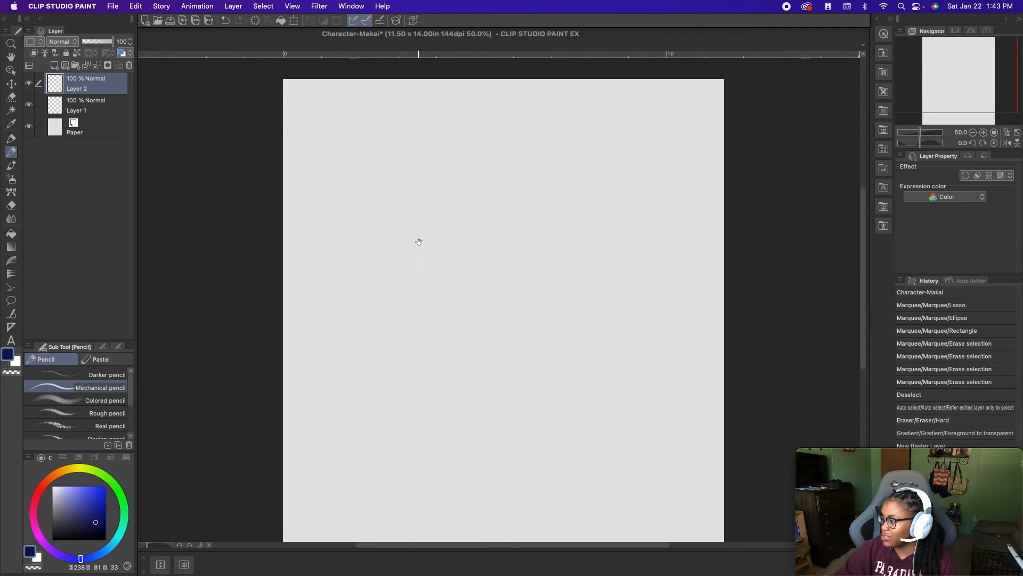
pyautogui.moveTo(440, 268); pyautogui.dragTo(386, 373)
pyautogui.moveTo(94, 510)
pyautogui.mouseDown()
pyautogui.moveTo(87, 485)
pyautogui.moveTo(92, 501)
pyautogui.mouseUp()
pyautogui.click(114, 109)
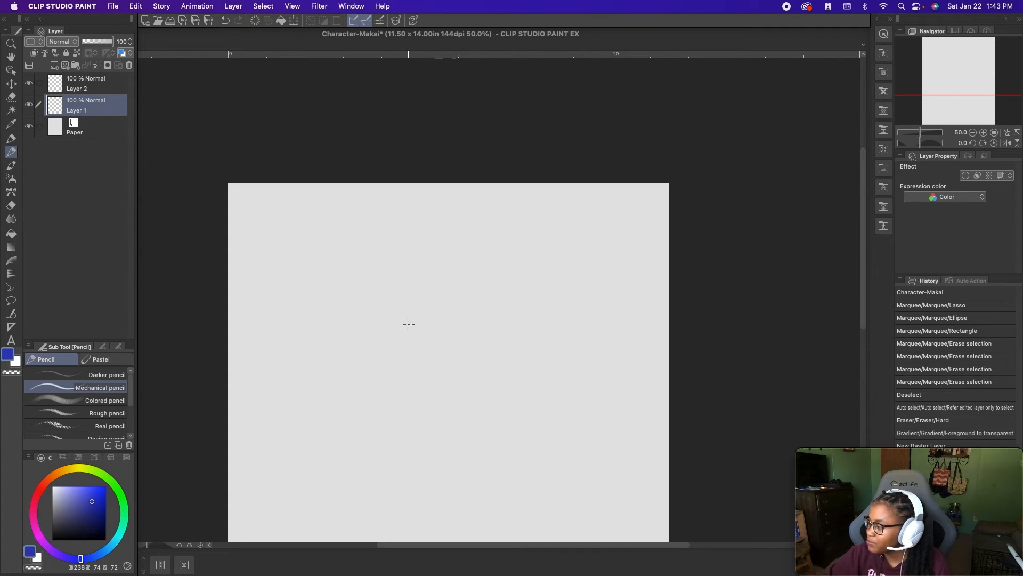
# - Try blue Mechanical pencil strokes in the upper part of Layer 1 and undo them
pyautogui.moveTo(371, 262); pyautogui.dragTo(352, 374)
pyautogui.moveTo(353, 373); pyautogui.dragTo(392, 397)
pyautogui.press('super+z')
pyautogui.press('super+z')
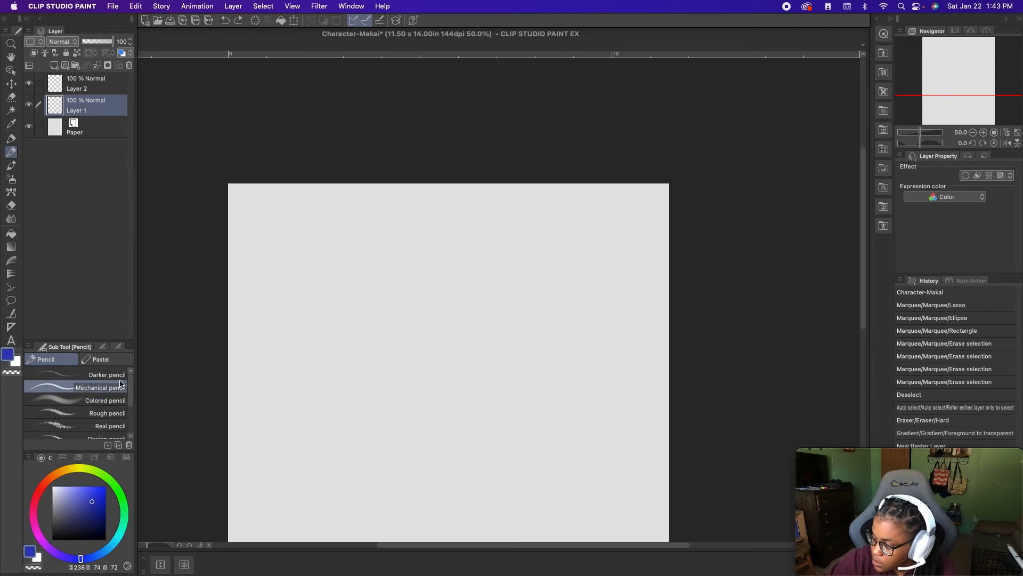
pyautogui.moveTo(132, 403)
pyautogui.mouseDown()
pyautogui.moveTo(131, 415)
pyautogui.moveTo(128, 388)
pyautogui.mouseUp()
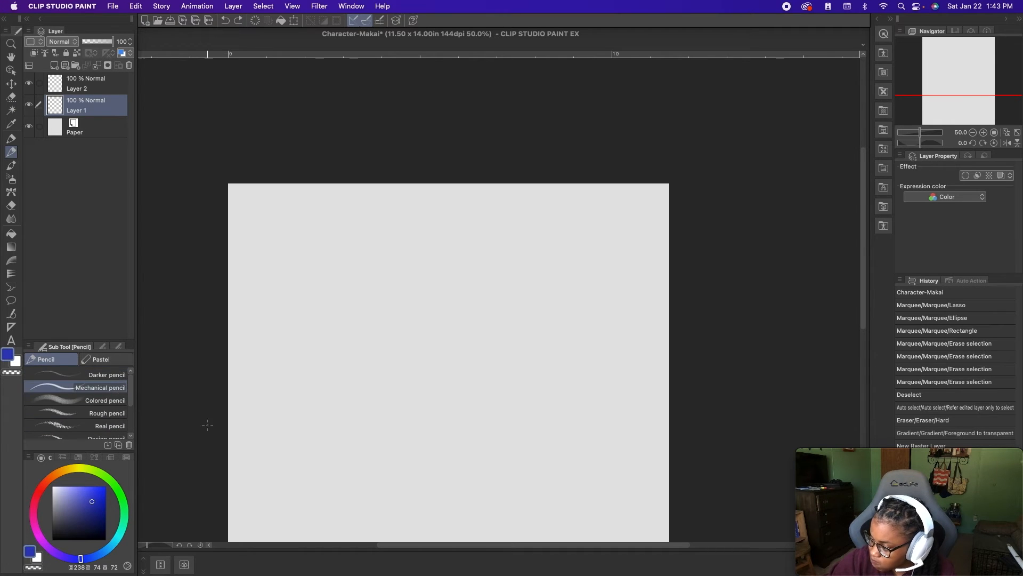
# - Sketch the character's rounded head shape in the upper part of Layer 1 with the Darker pencil
pyautogui.click(101, 374)
pyautogui.moveTo(331, 344); pyautogui.dragTo(384, 417)
pyautogui.press('super+z')
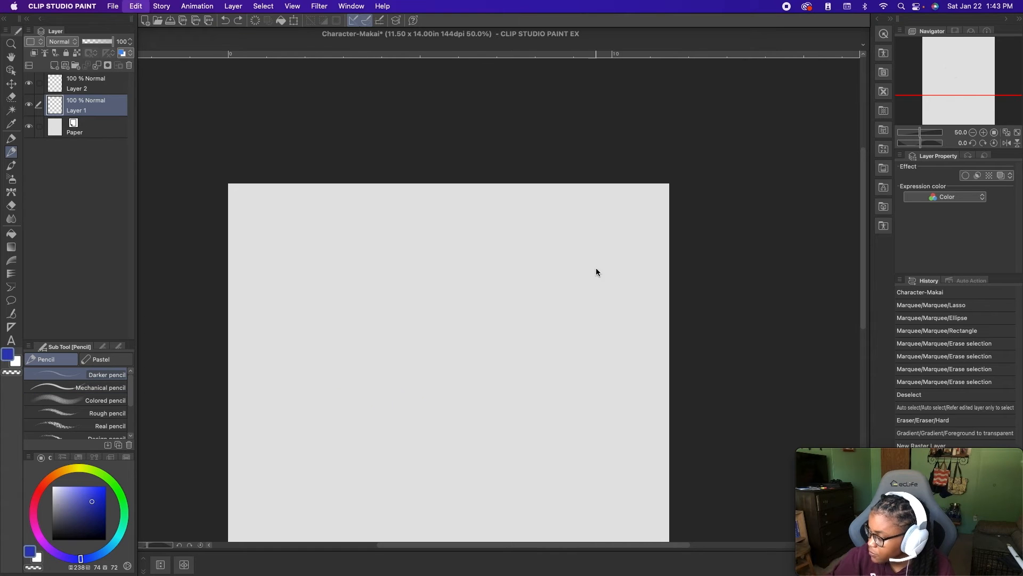
pyautogui.moveTo(493, 312); pyautogui.dragTo(395, 397)
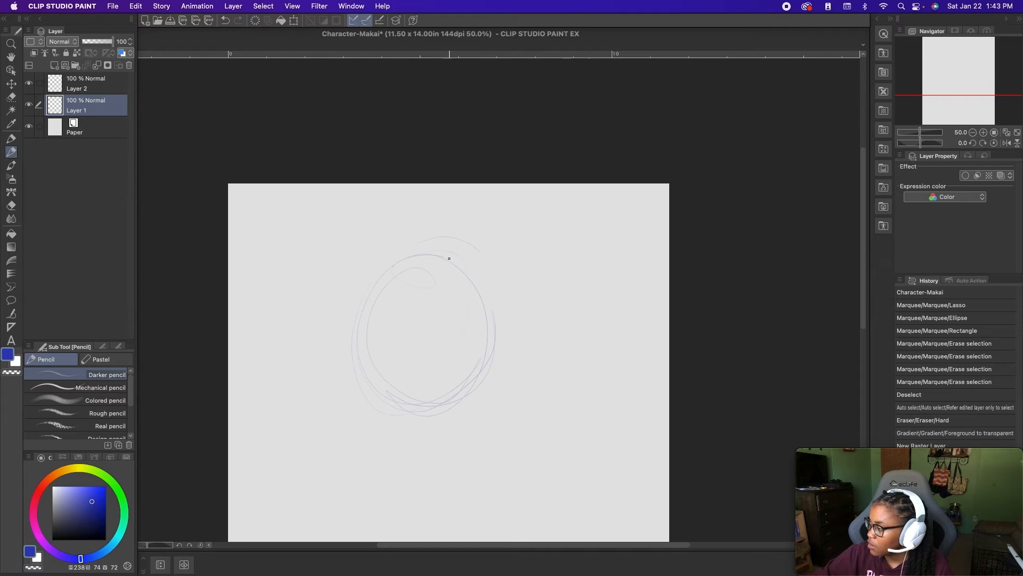
pyautogui.moveTo(426, 389)
pyautogui.mouseDown()
pyautogui.moveTo(470, 279)
pyautogui.moveTo(471, 374)
pyautogui.moveTo(481, 306)
pyautogui.moveTo(366, 351)
pyautogui.moveTo(367, 332)
pyautogui.moveTo(380, 388)
pyautogui.moveTo(430, 253)
pyautogui.moveTo(476, 348)
pyautogui.moveTo(403, 379)
pyautogui.moveTo(463, 381)
pyautogui.moveTo(373, 378)
pyautogui.moveTo(484, 359)
pyautogui.moveTo(462, 264)
pyautogui.moveTo(469, 369)
pyautogui.moveTo(465, 268)
pyautogui.moveTo(442, 386)
pyautogui.moveTo(383, 376)
pyautogui.moveTo(360, 333)
pyautogui.moveTo(378, 372)
pyautogui.moveTo(410, 254)
pyautogui.moveTo(490, 296)
pyautogui.moveTo(405, 264)
pyautogui.moveTo(500, 322)
pyautogui.moveTo(493, 362)
pyautogui.moveTo(385, 385)
pyautogui.moveTo(485, 374)
pyautogui.mouseUp()
pyautogui.moveTo(486, 332)
pyautogui.mouseDown()
pyautogui.moveTo(366, 330)
pyautogui.moveTo(480, 294)
pyautogui.moveTo(442, 389)
pyautogui.mouseUp()
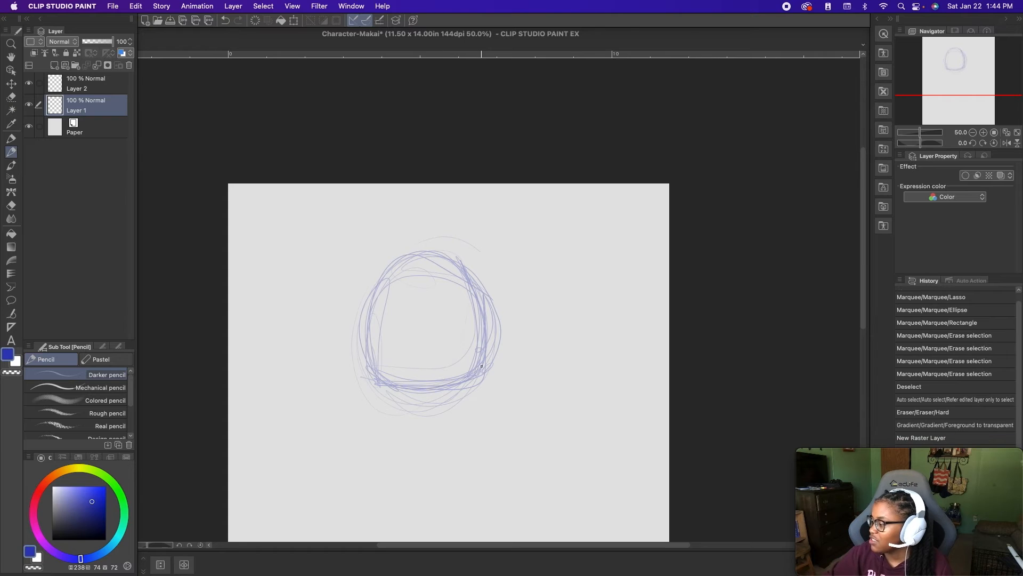
pyautogui.moveTo(483, 341)
pyautogui.mouseDown()
pyautogui.moveTo(418, 250)
pyautogui.moveTo(374, 281)
pyautogui.mouseUp()
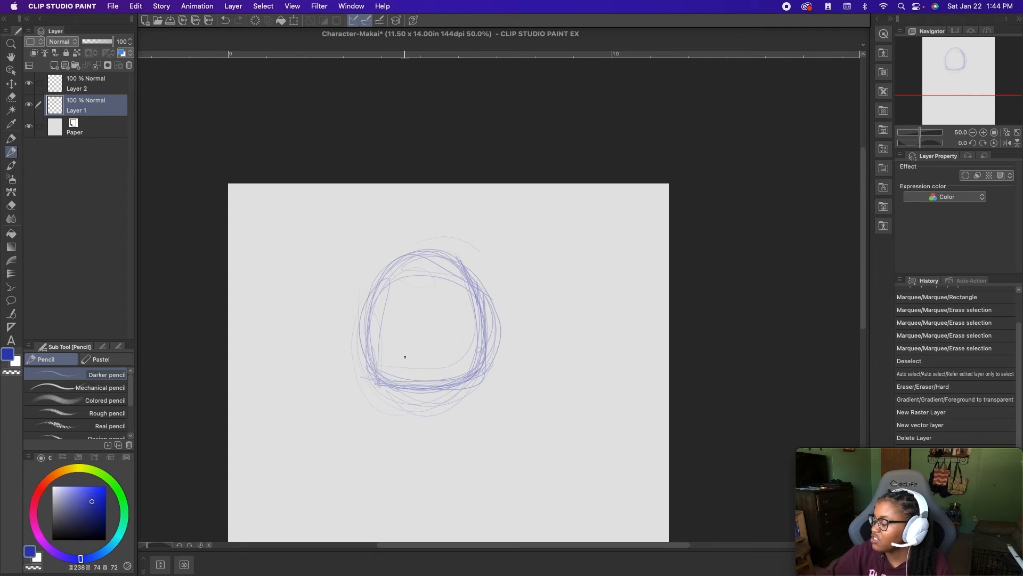
# - Draw a curved vertical centre guideline and a horizontal eye guideline across the head, reinforcing the jaw outline
pyautogui.moveTo(400, 339); pyautogui.dragTo(401, 290)
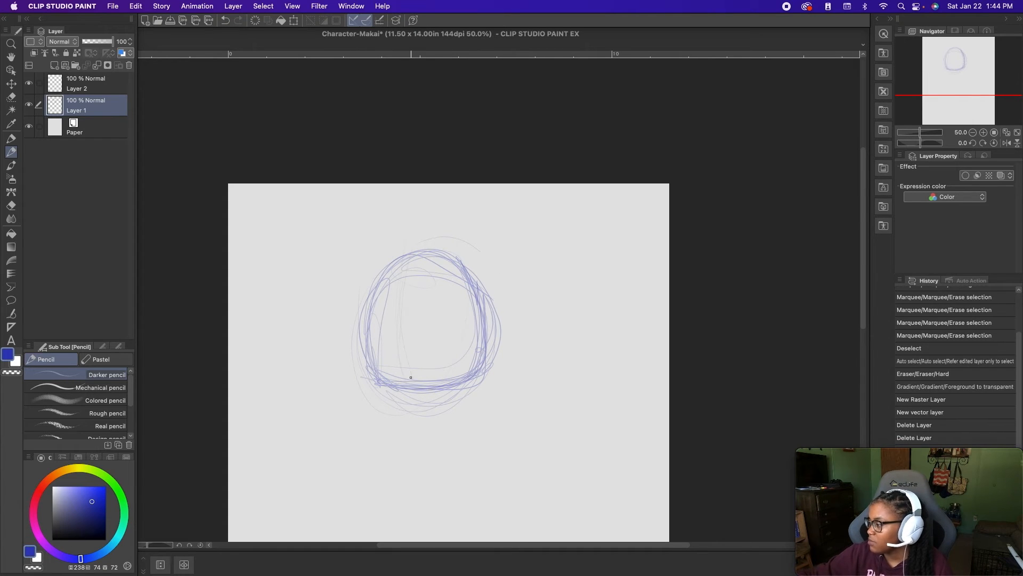
pyautogui.moveTo(405, 379); pyautogui.dragTo(412, 249)
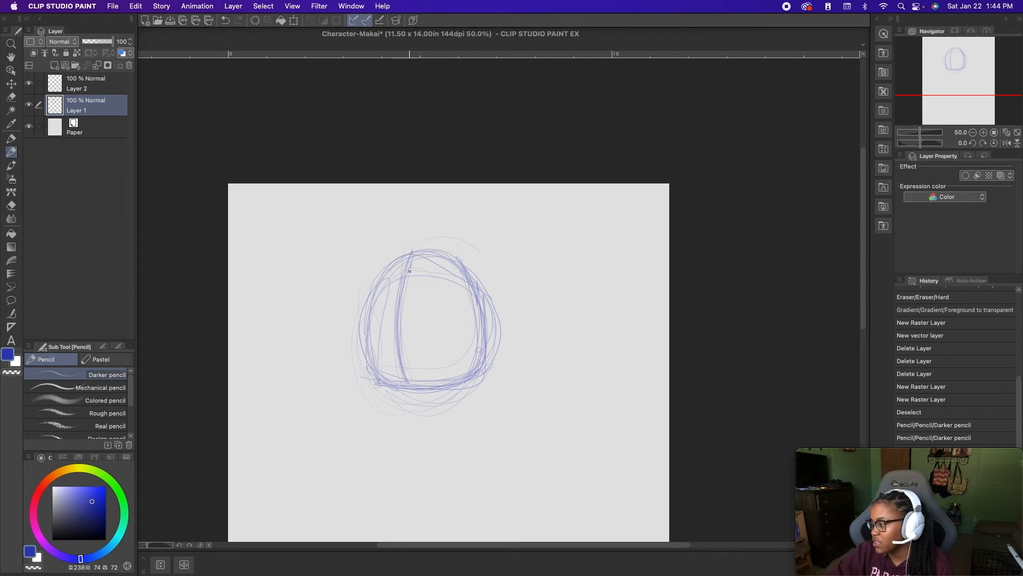
pyautogui.moveTo(478, 309); pyautogui.dragTo(485, 347)
pyautogui.moveTo(471, 381)
pyautogui.mouseDown()
pyautogui.moveTo(470, 264)
pyautogui.moveTo(457, 390)
pyautogui.moveTo(377, 383)
pyautogui.mouseUp()
pyautogui.moveTo(367, 324)
pyautogui.mouseDown()
pyautogui.moveTo(475, 325)
pyautogui.moveTo(460, 333)
pyautogui.moveTo(410, 314)
pyautogui.mouseUp()
pyautogui.moveTo(405, 275)
pyautogui.mouseDown()
pyautogui.moveTo(411, 236)
pyautogui.moveTo(497, 296)
pyautogui.mouseUp()
# - Sketch two round ears overlapping the upper left and upper right sides of the head
pyautogui.moveTo(450, 252); pyautogui.dragTo(496, 231)
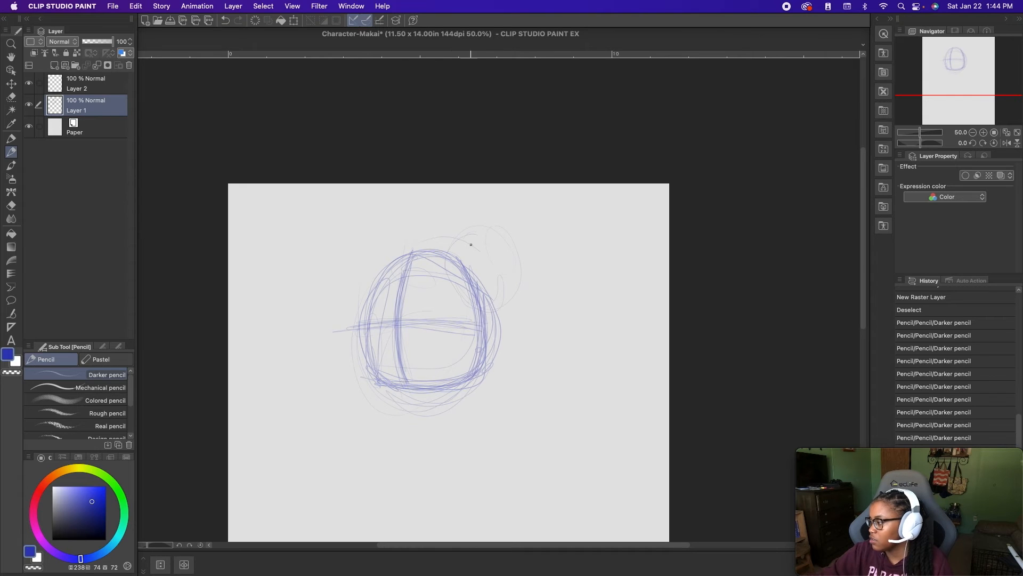
pyautogui.moveTo(468, 302); pyautogui.dragTo(450, 253)
pyautogui.moveTo(463, 300); pyautogui.dragTo(454, 238)
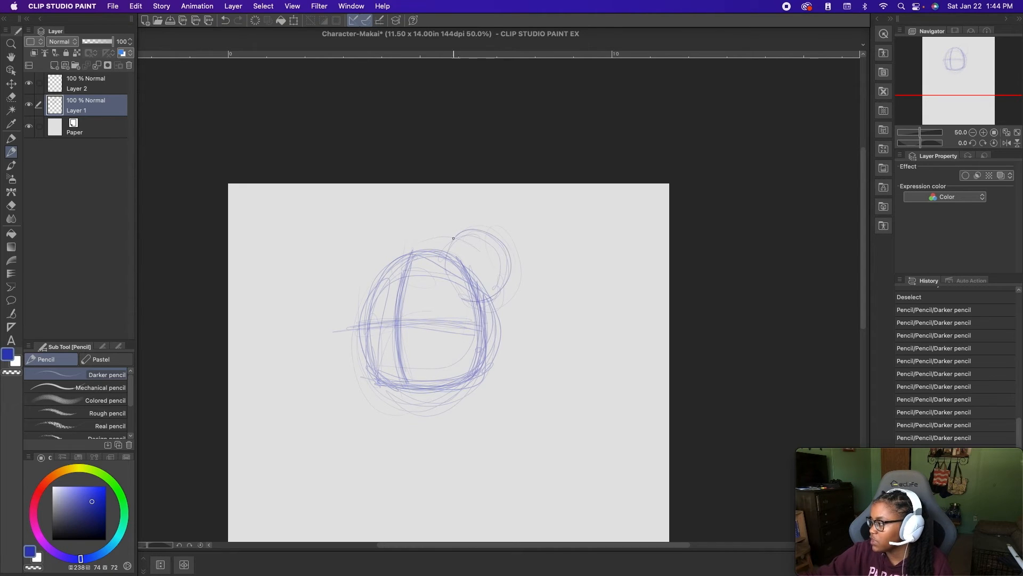
pyautogui.moveTo(467, 301); pyautogui.dragTo(449, 269)
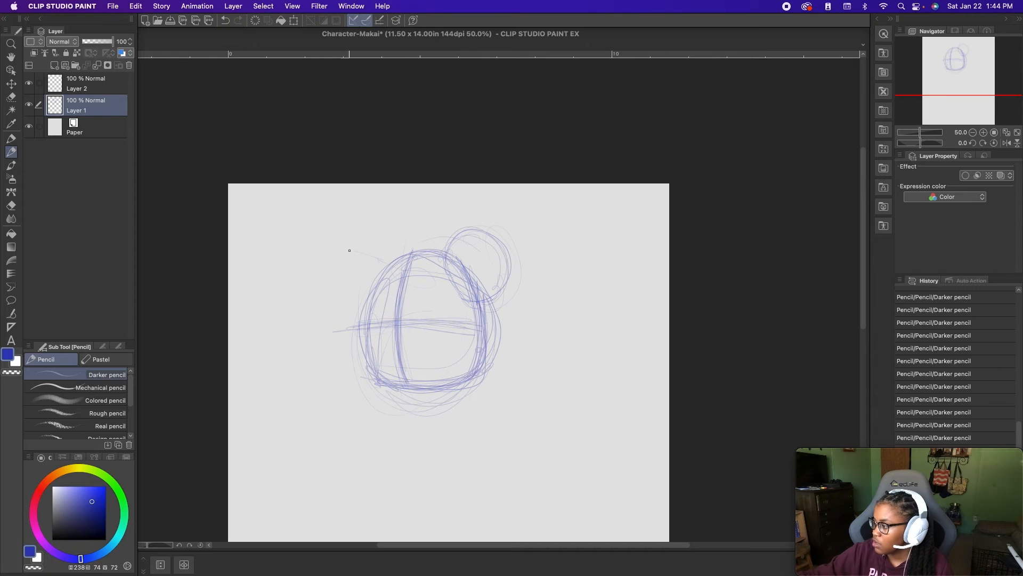
pyautogui.moveTo(340, 303)
pyautogui.mouseDown()
pyautogui.moveTo(380, 265)
pyautogui.moveTo(380, 297)
pyautogui.mouseUp()
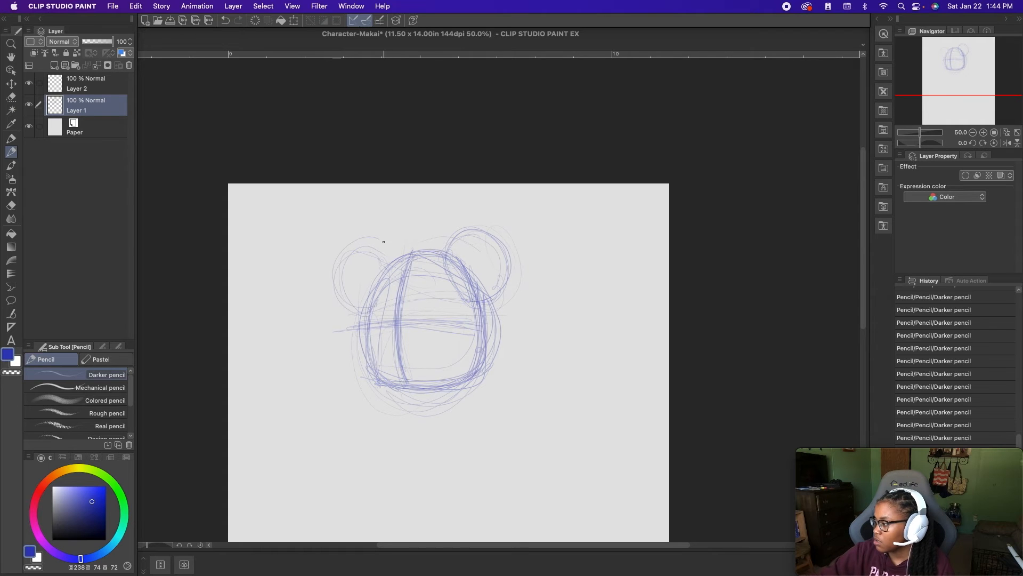
pyautogui.moveTo(366, 312); pyautogui.dragTo(371, 248)
pyautogui.moveTo(335, 283); pyautogui.dragTo(397, 278)
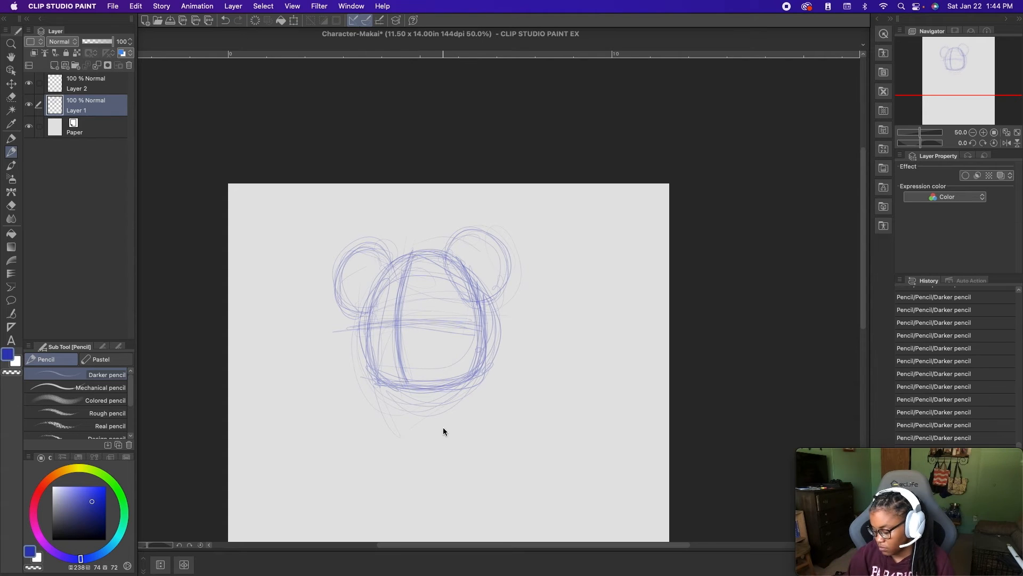
# - Sketch a pear-shaped torso below the head, widening toward a rounded base
pyautogui.press('super+minus')
pyautogui.moveTo(464, 443)
pyautogui.mouseDown()
pyautogui.moveTo(466, 376)
pyautogui.moveTo(453, 379)
pyautogui.mouseUp()
pyautogui.moveTo(401, 337); pyautogui.dragTo(370, 409)
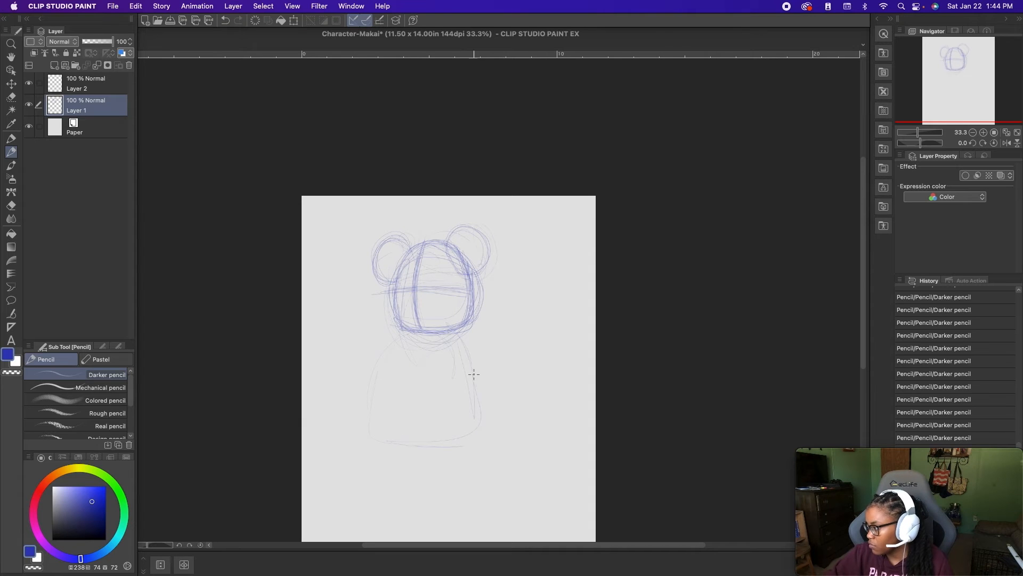
pyautogui.moveTo(448, 324)
pyautogui.mouseDown()
pyautogui.moveTo(481, 404)
pyautogui.moveTo(470, 446)
pyautogui.mouseUp()
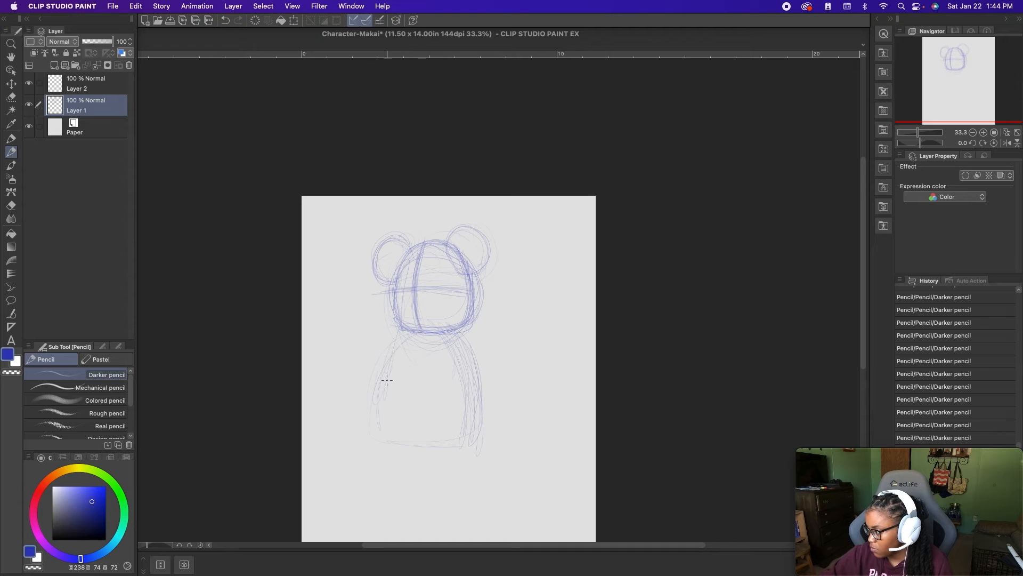
pyautogui.moveTo(394, 451); pyautogui.dragTo(486, 433)
pyautogui.moveTo(452, 332); pyautogui.dragTo(478, 455)
pyautogui.moveTo(454, 356); pyautogui.dragTo(460, 454)
pyautogui.moveTo(458, 329)
pyautogui.mouseDown()
pyautogui.moveTo(488, 379)
pyautogui.moveTo(489, 448)
pyautogui.mouseUp()
pyautogui.moveTo(405, 437)
pyautogui.mouseDown()
pyautogui.moveTo(498, 429)
pyautogui.moveTo(377, 435)
pyautogui.mouseUp()
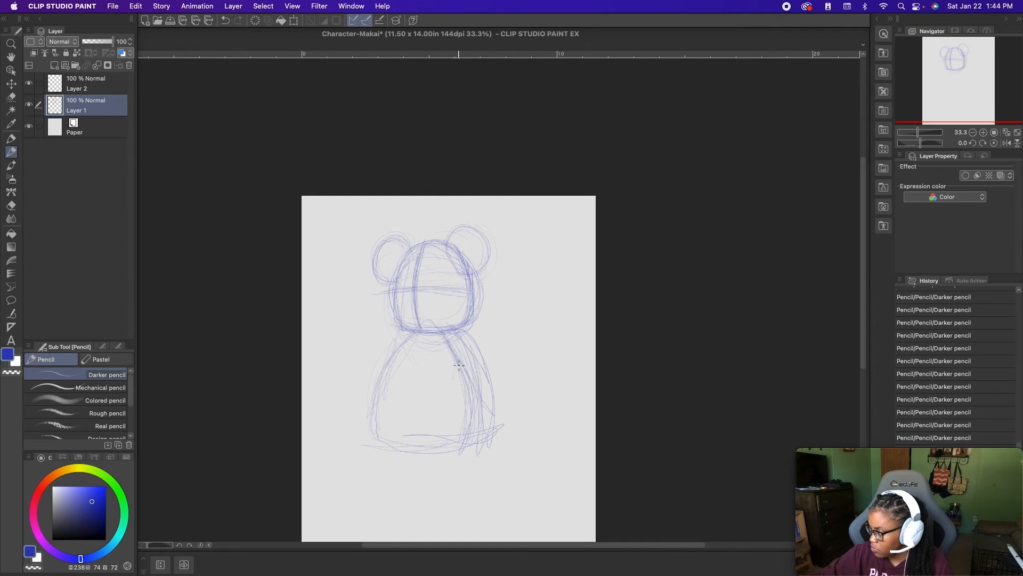
pyautogui.moveTo(433, 454); pyautogui.dragTo(368, 429)
# - Rough in the seated legs, with a rounded foot in front of the body and a cylindrical leg extending left
pyautogui.moveTo(504, 465); pyautogui.dragTo(364, 451)
pyautogui.moveTo(354, 416)
pyautogui.mouseDown()
pyautogui.moveTo(321, 463)
pyautogui.moveTo(390, 476)
pyautogui.mouseUp()
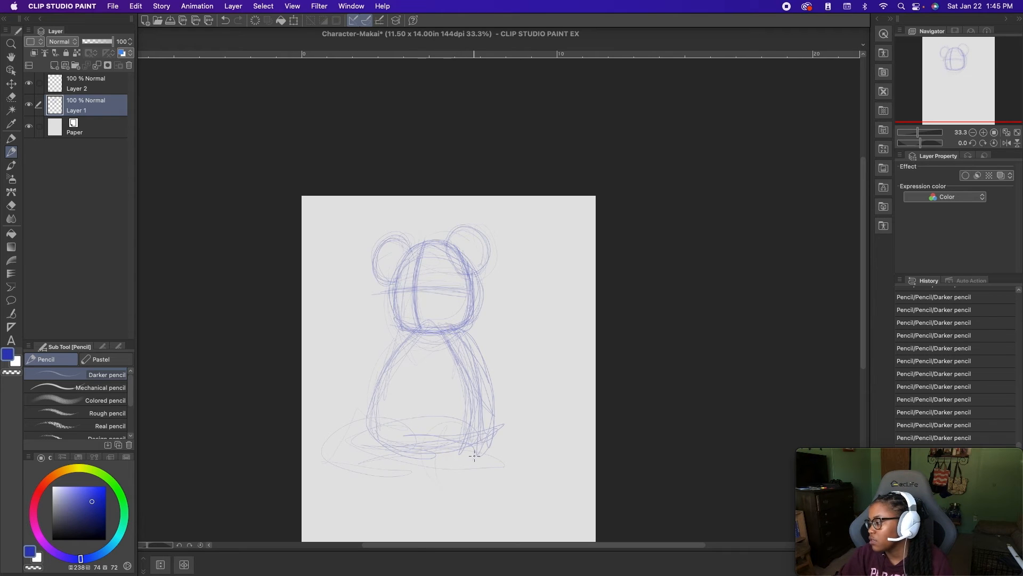
pyautogui.moveTo(465, 456); pyautogui.dragTo(422, 492)
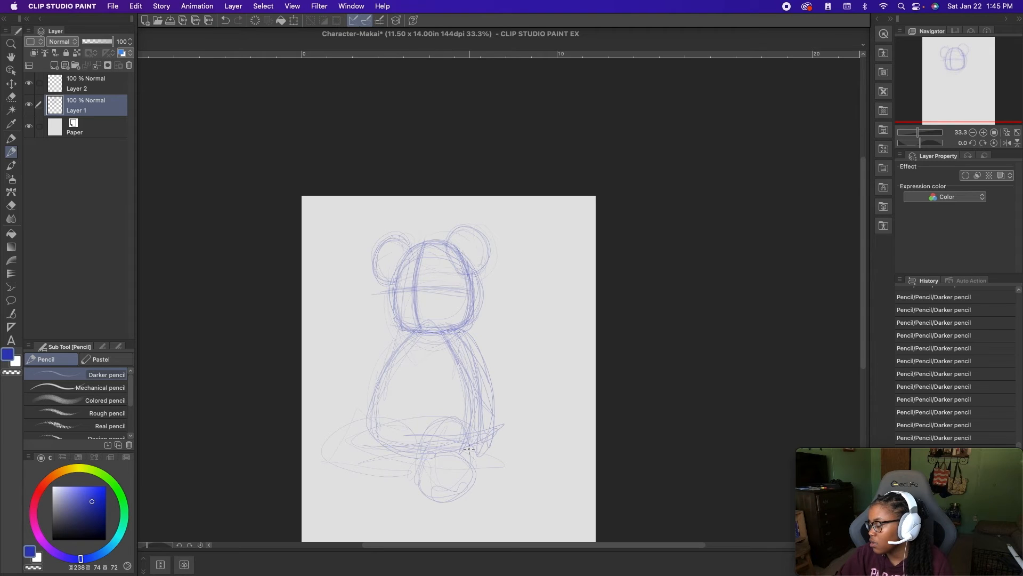
pyautogui.moveTo(461, 452)
pyautogui.mouseDown()
pyautogui.moveTo(475, 486)
pyautogui.moveTo(427, 497)
pyautogui.mouseUp()
pyautogui.moveTo(421, 452); pyautogui.dragTo(419, 493)
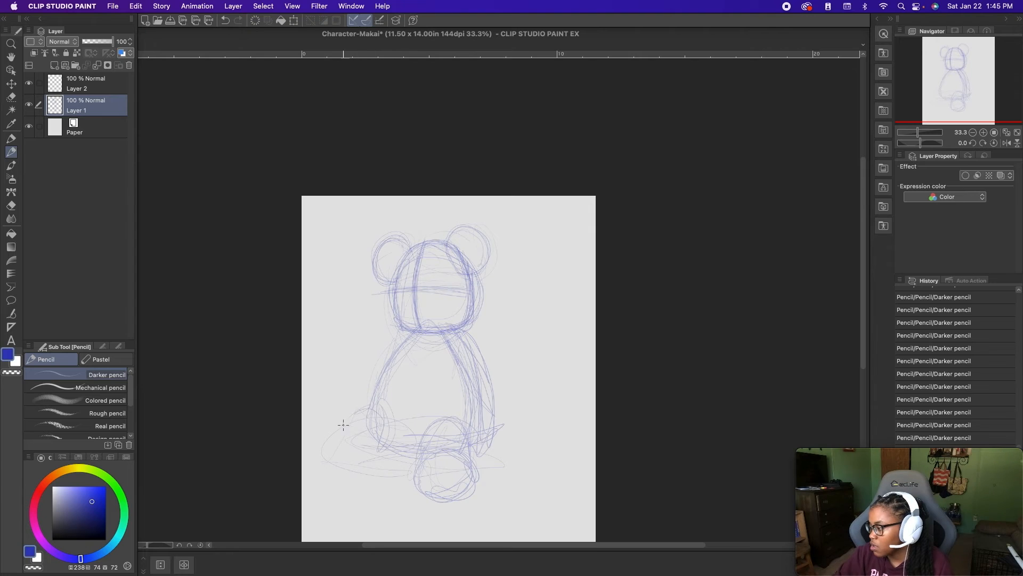
pyautogui.moveTo(387, 452)
pyautogui.mouseDown()
pyautogui.moveTo(329, 460)
pyautogui.moveTo(398, 449)
pyautogui.moveTo(366, 407)
pyautogui.moveTo(379, 409)
pyautogui.moveTo(383, 456)
pyautogui.moveTo(359, 410)
pyautogui.moveTo(329, 414)
pyautogui.moveTo(315, 469)
pyautogui.mouseUp()
pyautogui.moveTo(350, 429)
pyautogui.mouseDown()
pyautogui.moveTo(319, 423)
pyautogui.moveTo(326, 466)
pyautogui.moveTo(311, 461)
pyautogui.moveTo(346, 450)
pyautogui.mouseUp()
# - Move the Layer 1 sketch slightly right on the canvas and rework the left leg's foot with the Darker pencil
pyautogui.press('k')
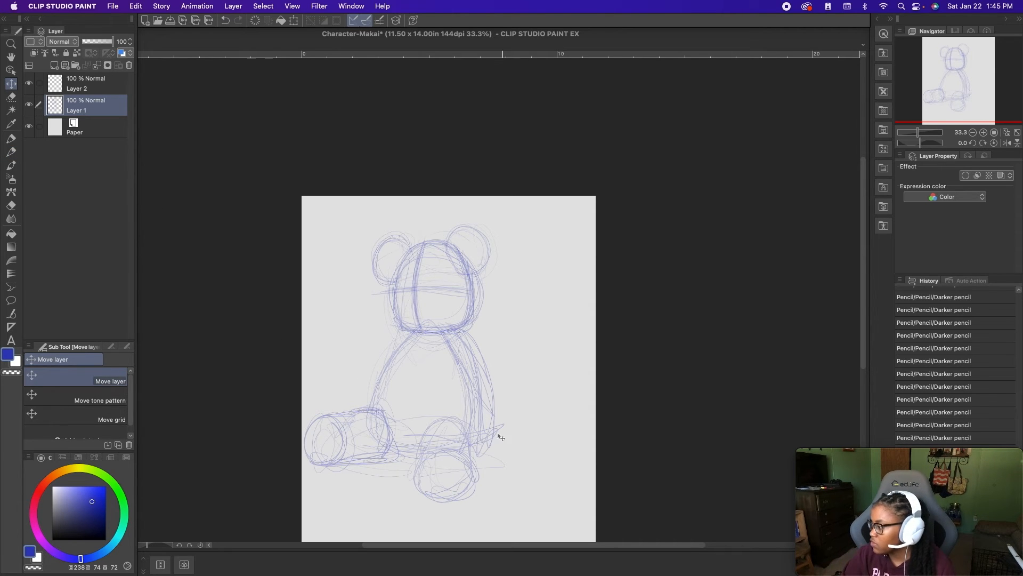
pyautogui.moveTo(473, 432); pyautogui.dragTo(502, 432)
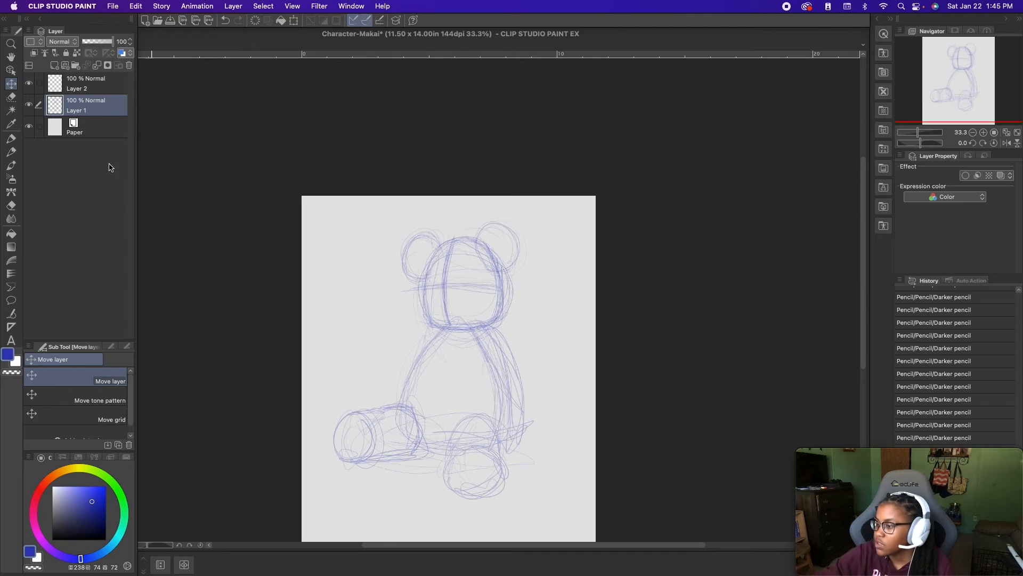
pyautogui.click(11, 152)
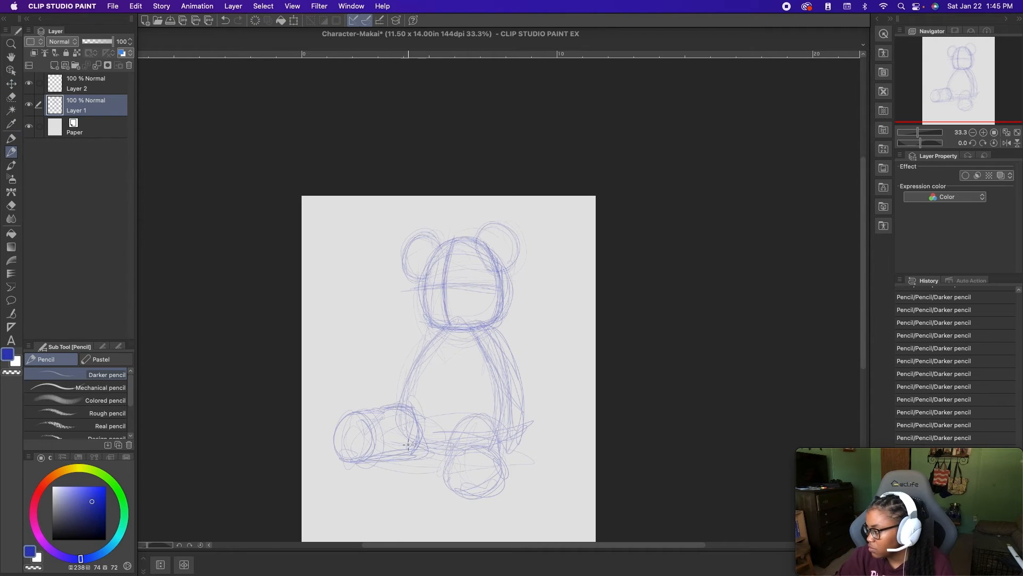
pyautogui.moveTo(397, 462)
pyautogui.mouseDown()
pyautogui.moveTo(344, 462)
pyautogui.moveTo(352, 477)
pyautogui.moveTo(334, 428)
pyautogui.moveTo(364, 472)
pyautogui.moveTo(375, 442)
pyautogui.moveTo(358, 428)
pyautogui.moveTo(347, 475)
pyautogui.moveTo(372, 454)
pyautogui.moveTo(363, 471)
pyautogui.moveTo(333, 457)
pyautogui.moveTo(378, 458)
pyautogui.mouseUp()
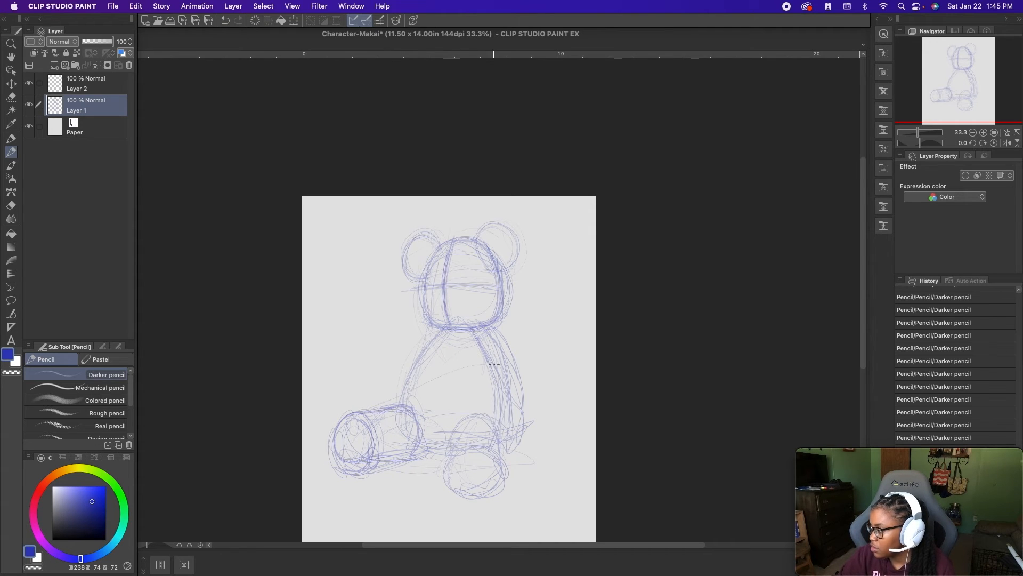
# - Sketch both arms hanging from the shoulders along the right and left sides of the torso
pyautogui.moveTo(479, 363)
pyautogui.mouseDown()
pyautogui.moveTo(468, 401)
pyautogui.moveTo(517, 405)
pyautogui.mouseUp()
pyautogui.moveTo(478, 326)
pyautogui.mouseDown()
pyautogui.moveTo(512, 428)
pyautogui.moveTo(489, 364)
pyautogui.moveTo(514, 407)
pyautogui.moveTo(482, 413)
pyautogui.moveTo(507, 413)
pyautogui.mouseUp()
pyautogui.moveTo(466, 397)
pyautogui.mouseDown()
pyautogui.moveTo(494, 423)
pyautogui.moveTo(474, 412)
pyautogui.moveTo(485, 357)
pyautogui.moveTo(472, 341)
pyautogui.moveTo(518, 405)
pyautogui.mouseUp()
pyautogui.moveTo(509, 352)
pyautogui.mouseDown()
pyautogui.moveTo(516, 412)
pyautogui.moveTo(478, 408)
pyautogui.moveTo(482, 341)
pyautogui.mouseUp()
pyautogui.moveTo(475, 414); pyautogui.dragTo(521, 397)
pyautogui.moveTo(481, 333); pyautogui.dragTo(520, 403)
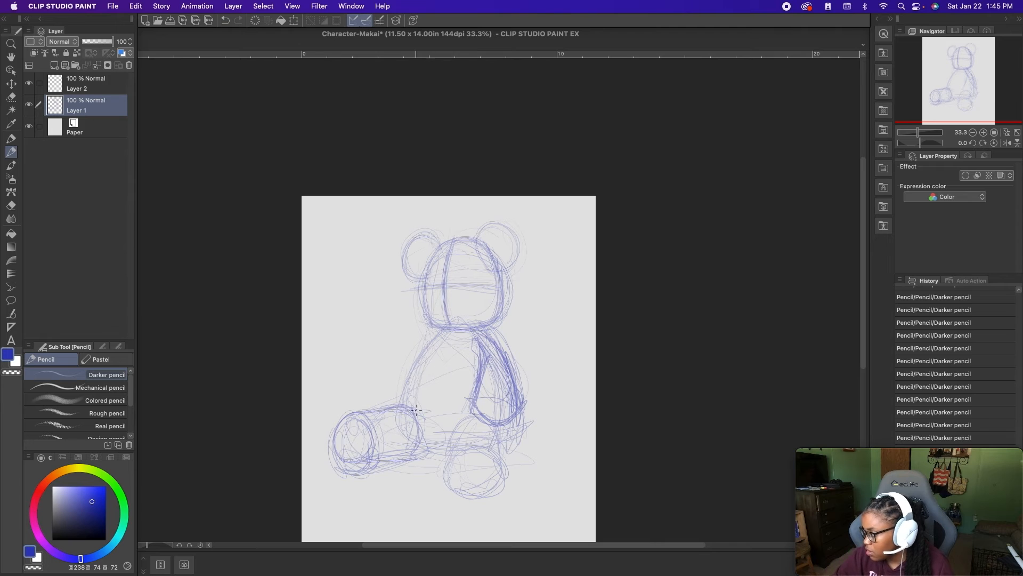
pyautogui.moveTo(414, 393)
pyautogui.mouseDown()
pyautogui.moveTo(406, 411)
pyautogui.moveTo(444, 333)
pyautogui.mouseUp()
pyautogui.moveTo(410, 361)
pyautogui.mouseDown()
pyautogui.moveTo(435, 329)
pyautogui.moveTo(394, 403)
pyautogui.moveTo(389, 384)
pyautogui.moveTo(439, 337)
pyautogui.mouseUp()
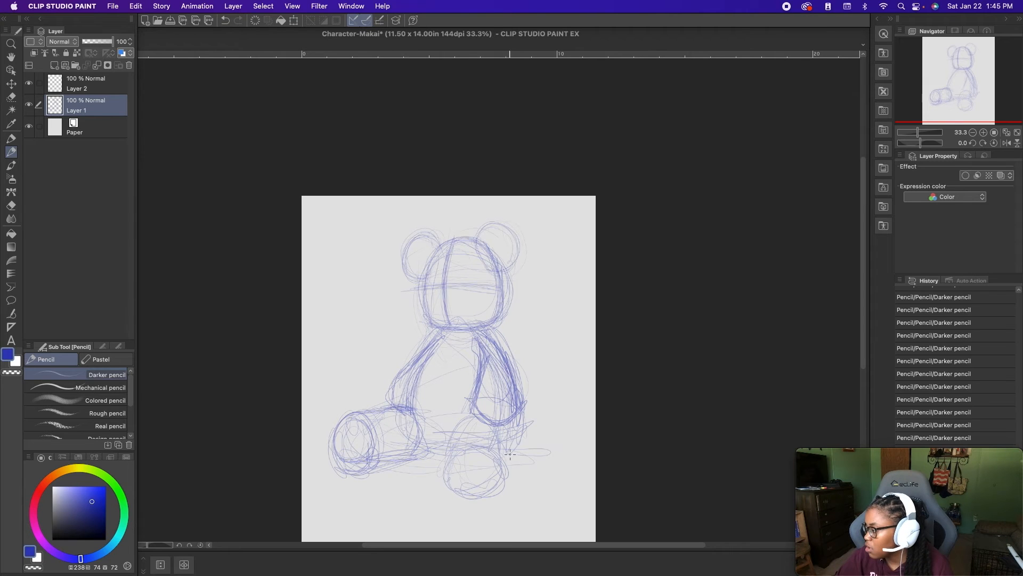
# - Strengthen the front leg and body outlines and add a small round tail behind the right hip
pyautogui.moveTo(411, 453); pyautogui.dragTo(480, 451)
pyautogui.moveTo(513, 420)
pyautogui.mouseDown()
pyautogui.moveTo(496, 447)
pyautogui.moveTo(471, 423)
pyautogui.moveTo(502, 458)
pyautogui.moveTo(450, 459)
pyautogui.moveTo(461, 420)
pyautogui.moveTo(498, 433)
pyautogui.moveTo(453, 462)
pyautogui.moveTo(479, 496)
pyautogui.moveTo(491, 491)
pyautogui.moveTo(464, 457)
pyautogui.mouseUp()
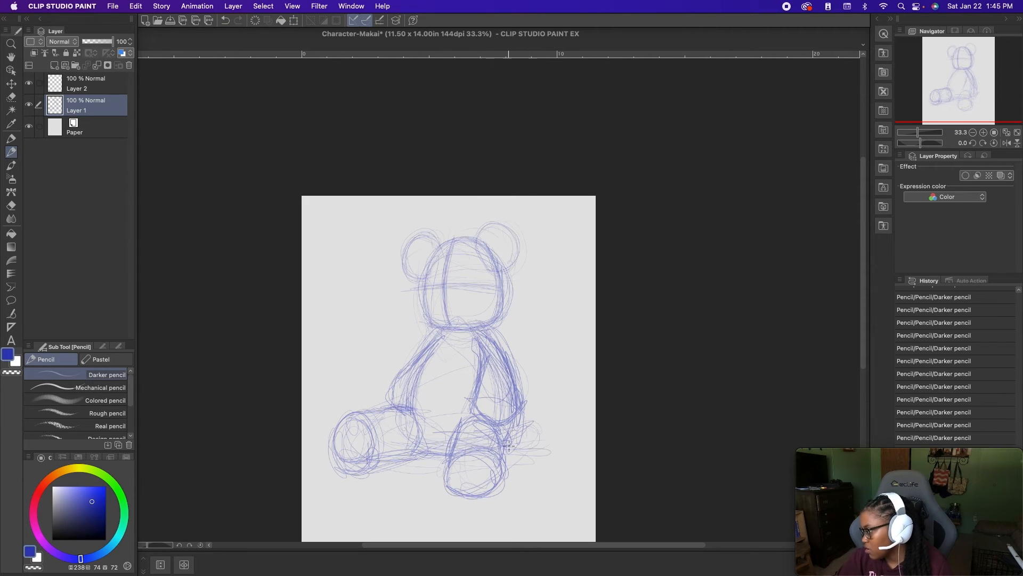
pyautogui.moveTo(516, 425)
pyautogui.mouseDown()
pyautogui.moveTo(539, 435)
pyautogui.moveTo(517, 426)
pyautogui.moveTo(506, 445)
pyautogui.moveTo(530, 439)
pyautogui.moveTo(516, 423)
pyautogui.mouseUp()
pyautogui.moveTo(468, 330)
pyautogui.mouseDown()
pyautogui.moveTo(434, 314)
pyautogui.moveTo(474, 331)
pyautogui.mouseUp()
pyautogui.moveTo(504, 284)
pyautogui.mouseDown()
pyautogui.moveTo(492, 331)
pyautogui.moveTo(514, 394)
pyautogui.mouseUp()
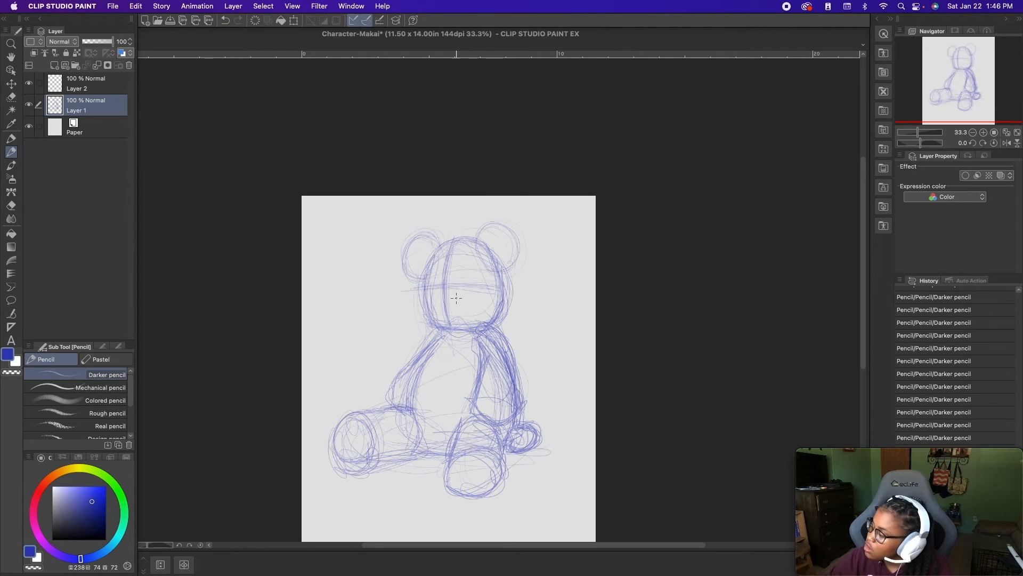
pyautogui.moveTo(472, 288); pyautogui.dragTo(429, 282)
pyautogui.press('super+z')
pyautogui.press('super+z')
# - Sketch the bear's face with two oval eyes and a rounded muzzle with nose and mouth along the guidelines
pyautogui.press('super+alt+0')
pyautogui.scroll(5, 485, 363)
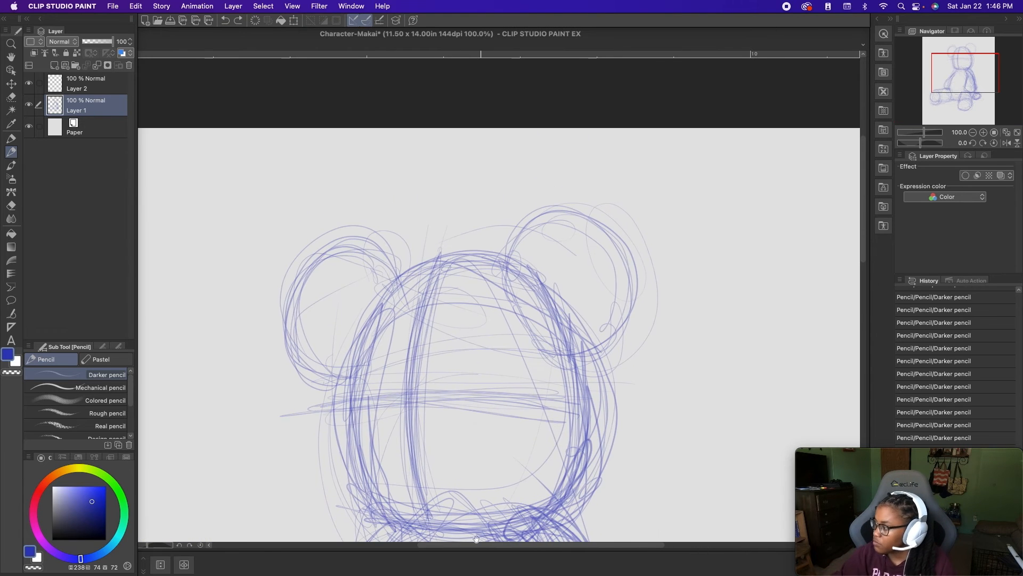
pyautogui.moveTo(477, 392)
pyautogui.mouseDown()
pyautogui.moveTo(474, 425)
pyautogui.moveTo(474, 389)
pyautogui.moveTo(496, 426)
pyautogui.moveTo(480, 389)
pyautogui.moveTo(500, 388)
pyautogui.moveTo(473, 418)
pyautogui.moveTo(476, 394)
pyautogui.mouseUp()
pyautogui.moveTo(361, 405)
pyautogui.mouseDown()
pyautogui.moveTo(381, 389)
pyautogui.moveTo(371, 428)
pyautogui.moveTo(393, 409)
pyautogui.moveTo(376, 434)
pyautogui.moveTo(396, 421)
pyautogui.moveTo(392, 389)
pyautogui.moveTo(427, 447)
pyautogui.moveTo(381, 493)
pyautogui.moveTo(400, 436)
pyautogui.moveTo(421, 442)
pyautogui.moveTo(450, 498)
pyautogui.moveTo(374, 503)
pyautogui.moveTo(398, 517)
pyautogui.moveTo(368, 509)
pyautogui.moveTo(443, 504)
pyautogui.moveTo(458, 469)
pyautogui.moveTo(391, 443)
pyautogui.moveTo(448, 495)
pyautogui.moveTo(421, 447)
pyautogui.moveTo(426, 496)
pyautogui.moveTo(437, 494)
pyautogui.moveTo(399, 462)
pyautogui.moveTo(421, 467)
pyautogui.moveTo(404, 475)
pyautogui.moveTo(427, 458)
pyautogui.moveTo(407, 479)
pyautogui.moveTo(385, 468)
pyautogui.moveTo(406, 457)
pyautogui.mouseUp()
pyautogui.moveTo(404, 413)
pyautogui.mouseDown()
pyautogui.moveTo(402, 509)
pyautogui.moveTo(409, 440)
pyautogui.moveTo(395, 467)
pyautogui.moveTo(408, 324)
pyautogui.mouseUp()
pyautogui.moveTo(408, 326); pyautogui.dragTo(408, 427)
pyautogui.moveTo(377, 465)
pyautogui.mouseDown()
pyautogui.moveTo(413, 436)
pyautogui.moveTo(454, 506)
pyautogui.mouseUp()
pyautogui.moveTo(384, 477)
pyautogui.mouseDown()
pyautogui.moveTo(420, 465)
pyautogui.moveTo(389, 468)
pyautogui.moveTo(424, 469)
pyautogui.moveTo(387, 503)
pyautogui.moveTo(400, 488)
pyautogui.moveTo(421, 507)
pyautogui.moveTo(405, 486)
pyautogui.moveTo(382, 508)
pyautogui.moveTo(434, 506)
pyautogui.moveTo(394, 506)
pyautogui.moveTo(392, 515)
pyautogui.moveTo(456, 530)
pyautogui.moveTo(522, 528)
pyautogui.moveTo(631, 475)
pyautogui.mouseUp()
# - Lower the opacity of Layer 1 to 55%
pyautogui.scroll(-3, 657, 450)
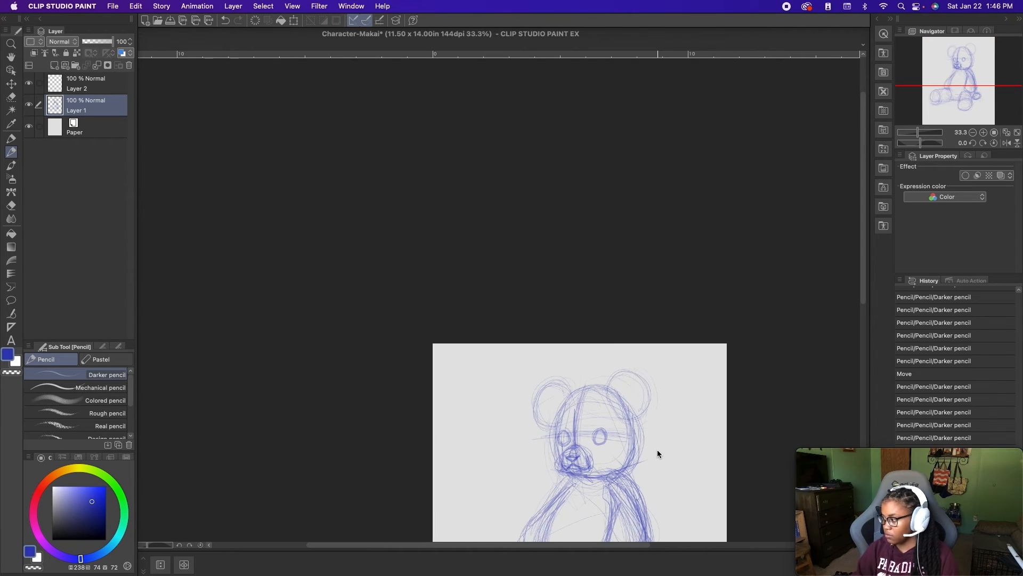
pyautogui.moveTo(113, 43); pyautogui.dragTo(98, 47)
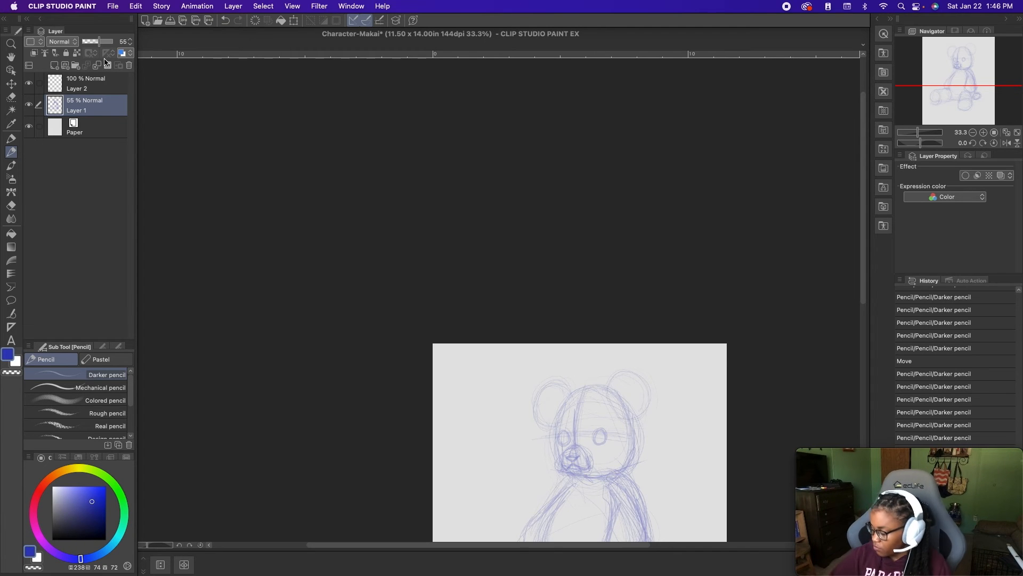
pyautogui.hscroll(5, 487, 356)
pyautogui.scroll(-4, 486, 356)
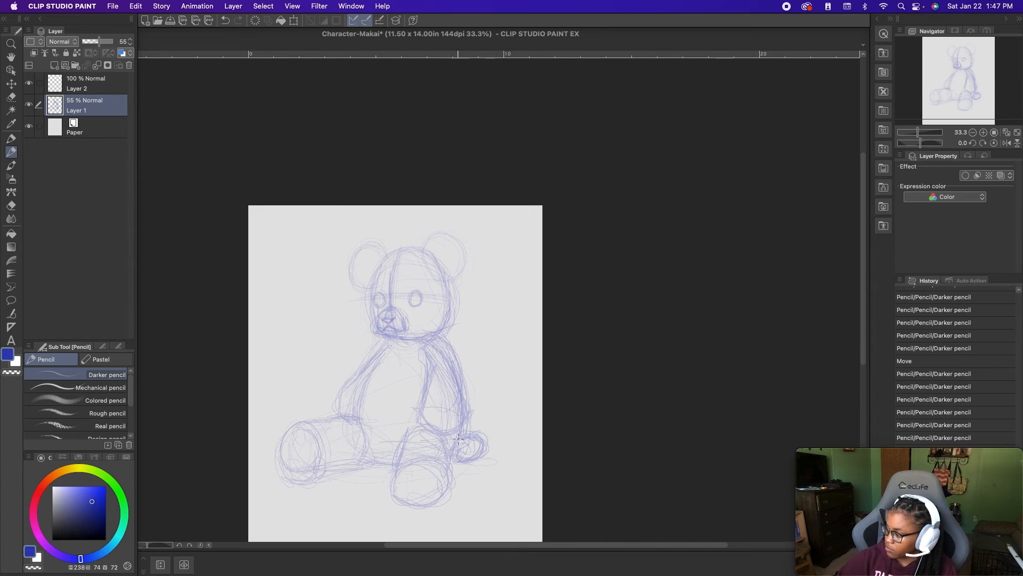
# - Make Layer 2 the active layer and set the drawing color to a dark blue (H 238, S 84, V 44)
pyautogui.click(89, 84)
pyautogui.click(99, 514)
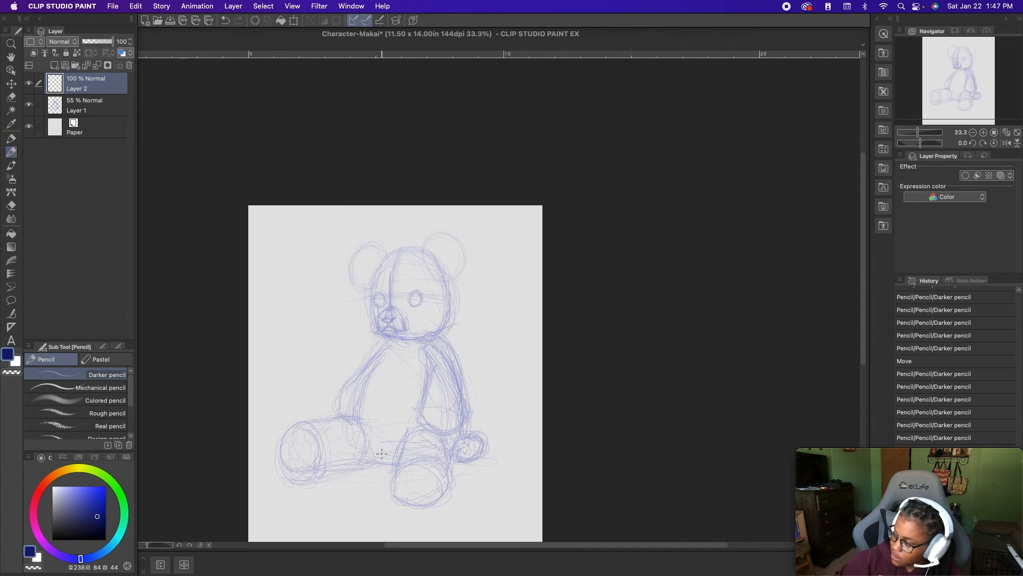
pyautogui.scroll(1, 455, 386)
pyautogui.scroll(1, 456, 386)
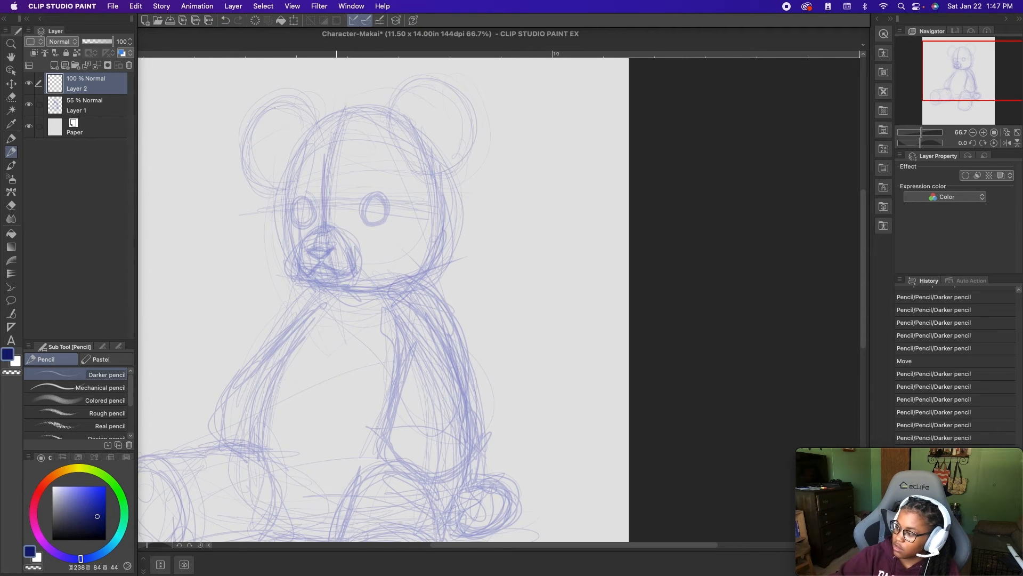
pyautogui.moveTo(390, 274); pyautogui.dragTo(394, 329)
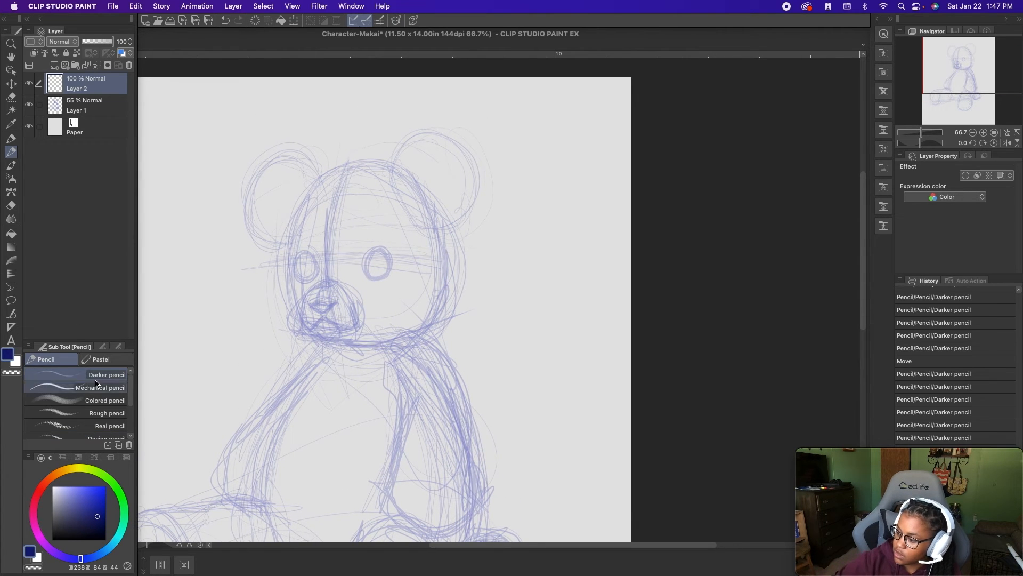
# - Set the Darker pencil's brush size to 10, try a stroke over the bear's torso and undo it
pyautogui.click(103, 346)
pyautogui.click(118, 384)
pyautogui.moveTo(315, 401)
pyautogui.mouseDown()
pyautogui.moveTo(304, 463)
pyautogui.moveTo(378, 475)
pyautogui.mouseUp()
pyautogui.press('super+z')
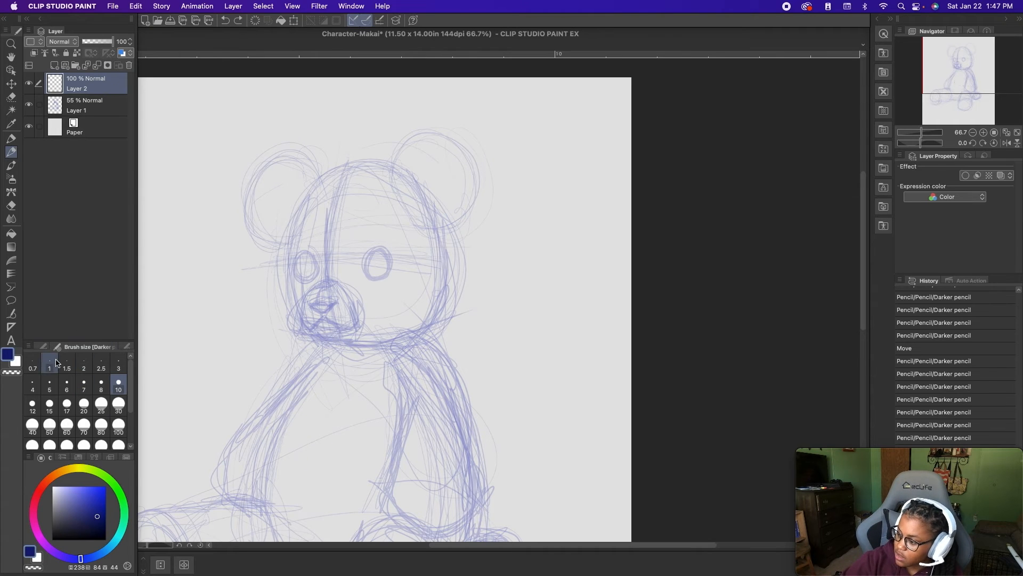
# - Raise the Darker pencil's brush density to 61, try a stroke on Layer 2 and undo it
pyautogui.click(44, 347)
pyautogui.click(117, 346)
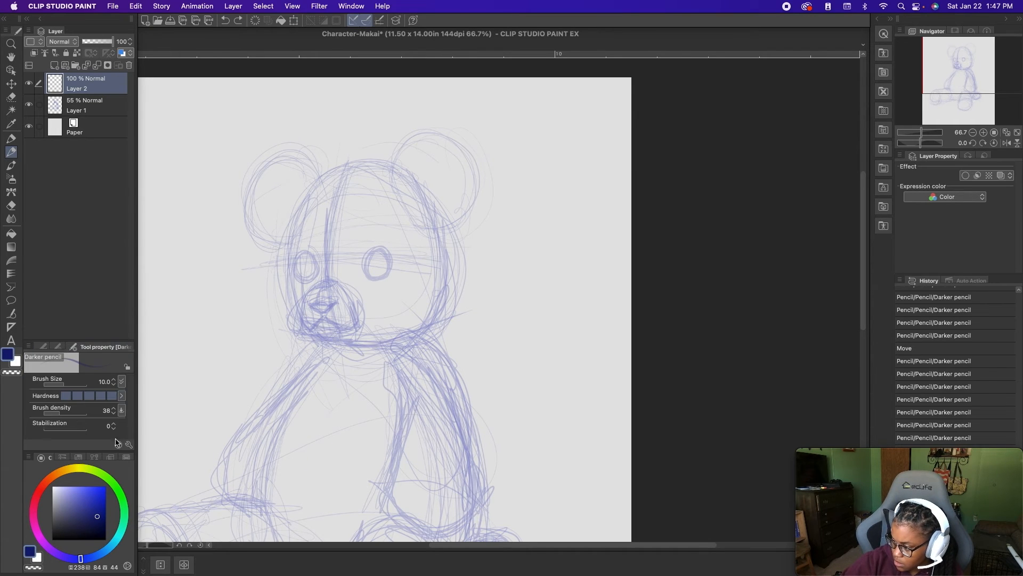
pyautogui.moveTo(60, 413); pyautogui.dragTo(71, 413)
pyautogui.moveTo(286, 402); pyautogui.dragTo(308, 437)
pyautogui.press('super+z')
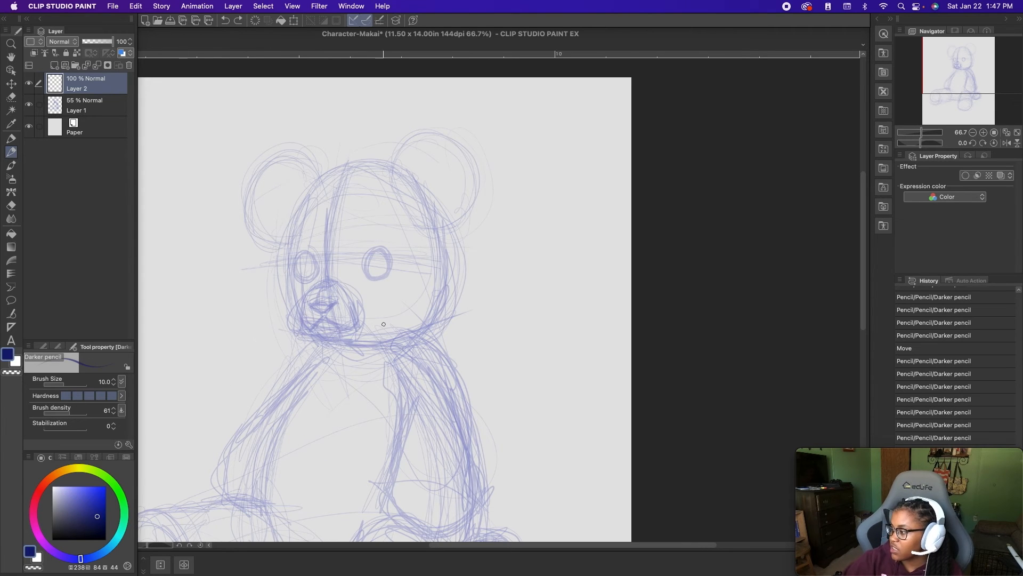
# - Trace the inner and outer edges of the bear's right arm in dark blue on Layer 2, from shoulder to wrist
pyautogui.moveTo(320, 354); pyautogui.dragTo(285, 420)
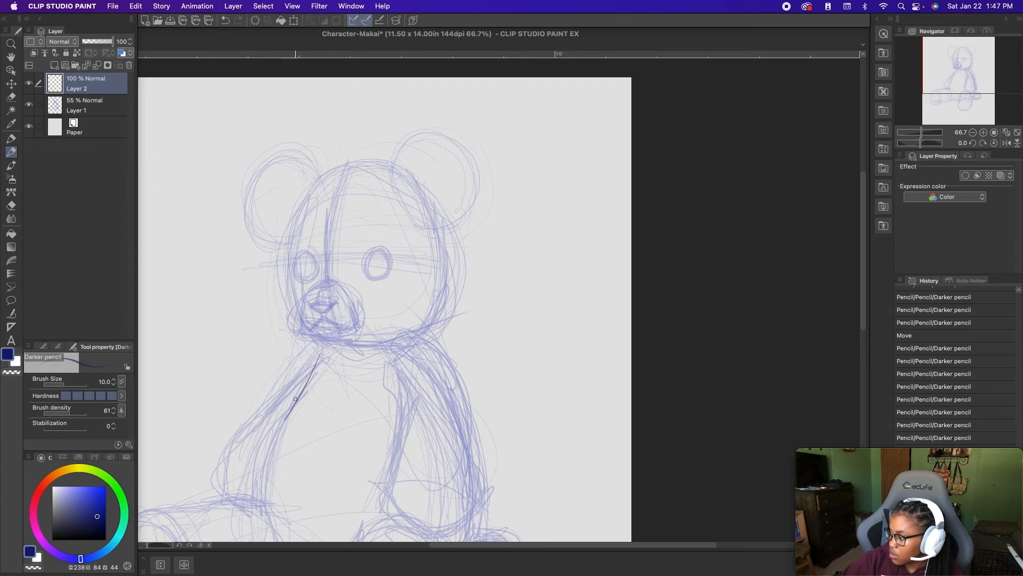
pyautogui.moveTo(264, 505)
pyautogui.mouseDown()
pyautogui.moveTo(265, 461)
pyautogui.moveTo(265, 477)
pyautogui.moveTo(284, 426)
pyautogui.mouseUp()
pyautogui.moveTo(264, 499); pyautogui.dragTo(298, 403)
pyautogui.moveTo(268, 451); pyautogui.dragTo(308, 380)
pyautogui.moveTo(287, 423); pyautogui.dragTo(305, 392)
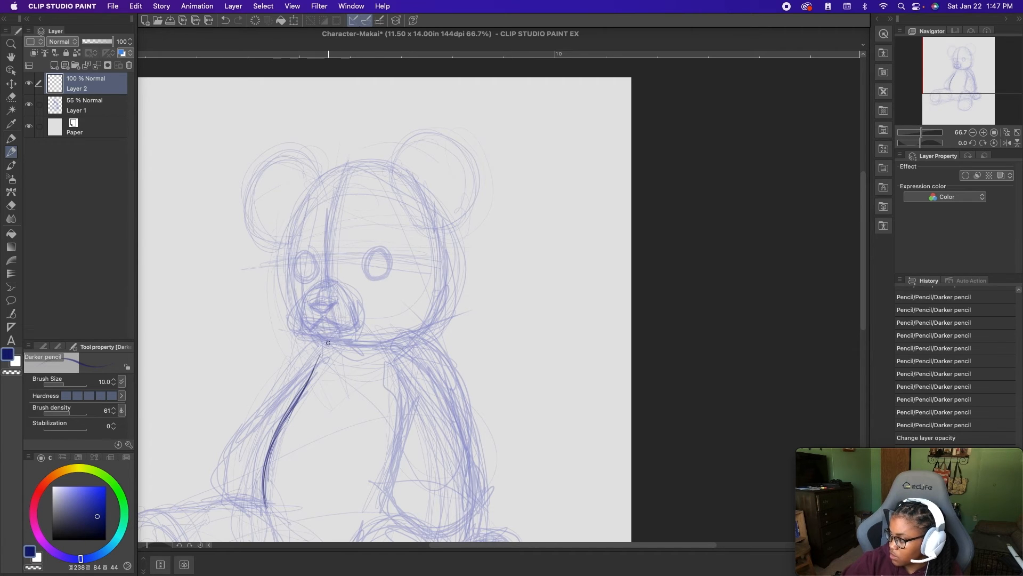
pyautogui.moveTo(327, 340); pyautogui.dragTo(224, 451)
pyautogui.moveTo(238, 493); pyautogui.dragTo(220, 462)
pyautogui.moveTo(239, 498)
pyautogui.mouseDown()
pyautogui.moveTo(221, 452)
pyautogui.moveTo(284, 388)
pyautogui.mouseUp()
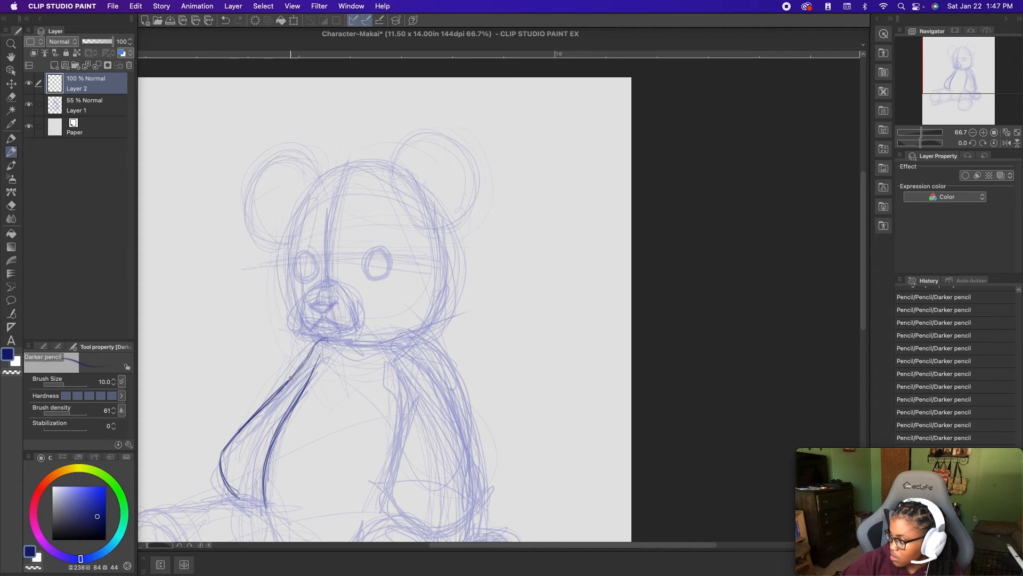
pyautogui.moveTo(308, 354)
pyautogui.mouseDown()
pyautogui.moveTo(328, 341)
pyautogui.moveTo(223, 454)
pyautogui.mouseUp()
# - Trace the bear's left arm over the rough sketch, from the shoulder down to the rounded sleeve end
pyautogui.moveTo(495, 499); pyautogui.dragTo(436, 451)
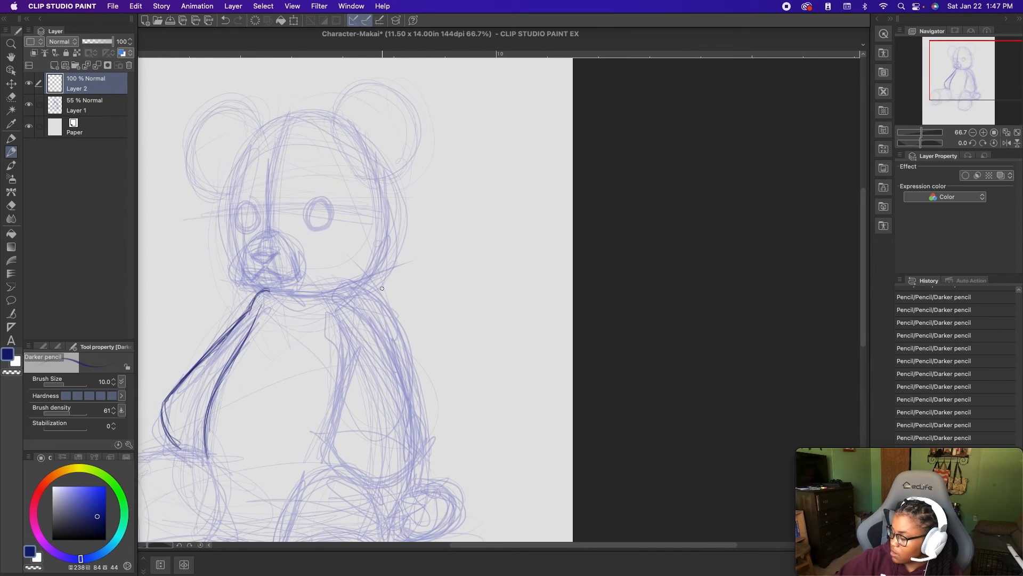
pyautogui.moveTo(345, 283)
pyautogui.mouseDown()
pyautogui.moveTo(385, 296)
pyautogui.moveTo(421, 470)
pyautogui.mouseUp()
pyautogui.moveTo(357, 316); pyautogui.dragTo(336, 402)
pyautogui.moveTo(355, 348)
pyautogui.mouseDown()
pyautogui.moveTo(323, 447)
pyautogui.moveTo(361, 483)
pyautogui.mouseUp()
pyautogui.moveTo(325, 453)
pyautogui.mouseDown()
pyautogui.moveTo(387, 485)
pyautogui.moveTo(378, 483)
pyautogui.moveTo(399, 480)
pyautogui.mouseUp()
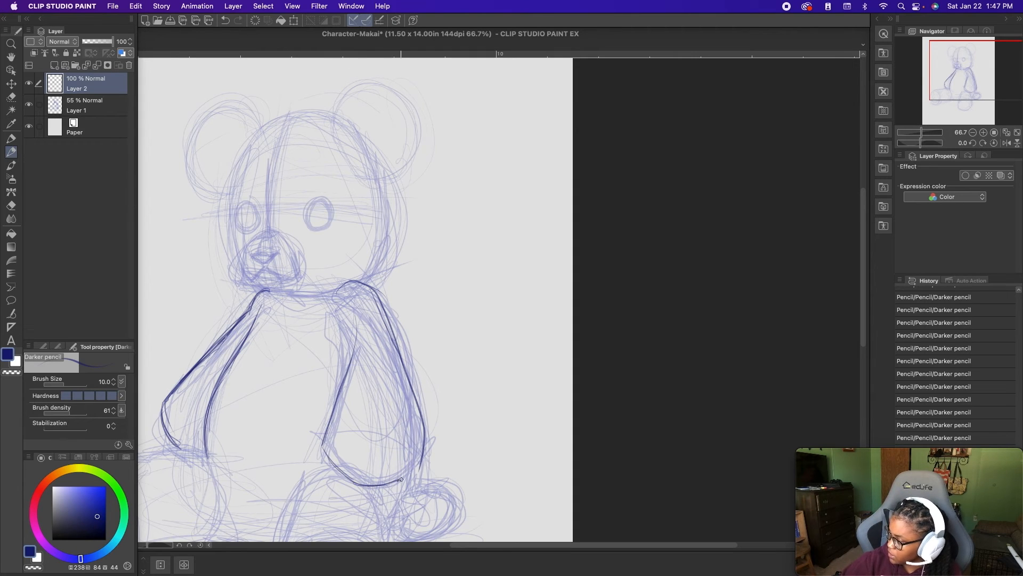
# - Draw the thumb and three rounded fingers below the left arm's rounded end, redoing the first finger closer to the thumb
pyautogui.scroll(-3, 356, 483)
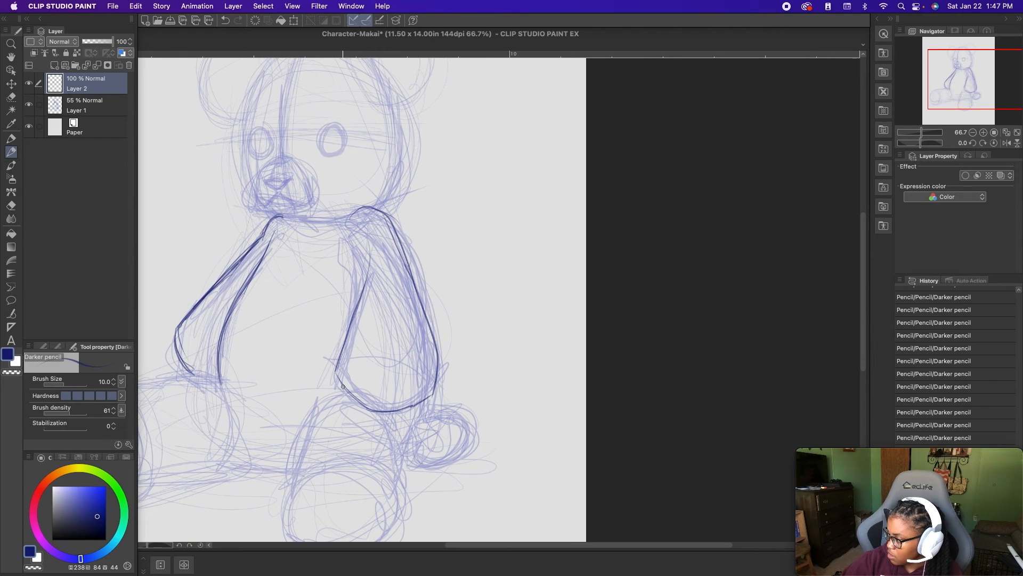
pyautogui.moveTo(356, 414); pyautogui.dragTo(346, 413)
pyautogui.moveTo(336, 380); pyautogui.dragTo(337, 406)
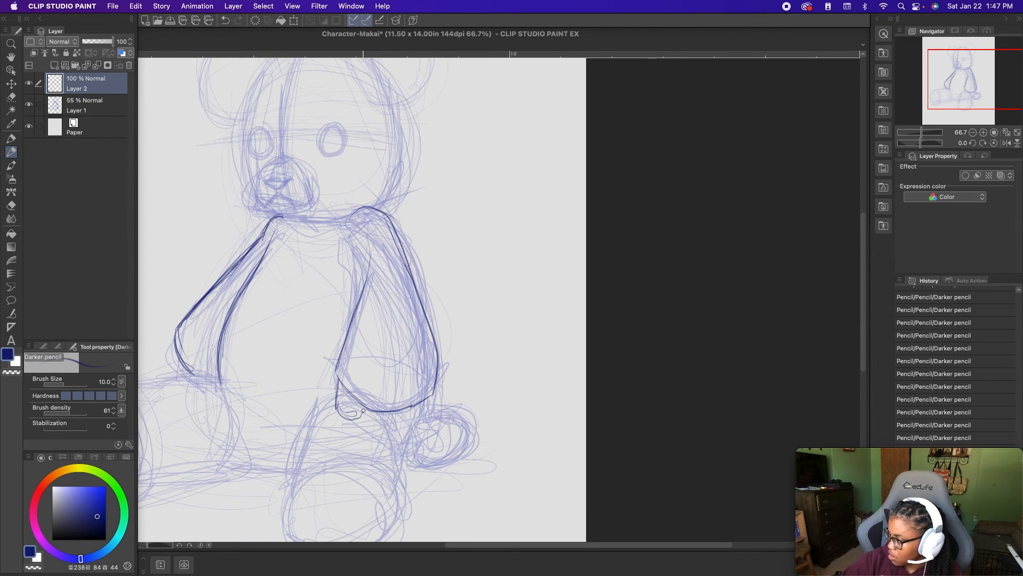
pyautogui.moveTo(369, 408)
pyautogui.mouseDown()
pyautogui.moveTo(373, 428)
pyautogui.moveTo(393, 437)
pyautogui.moveTo(401, 414)
pyautogui.moveTo(376, 429)
pyautogui.moveTo(407, 417)
pyautogui.mouseUp()
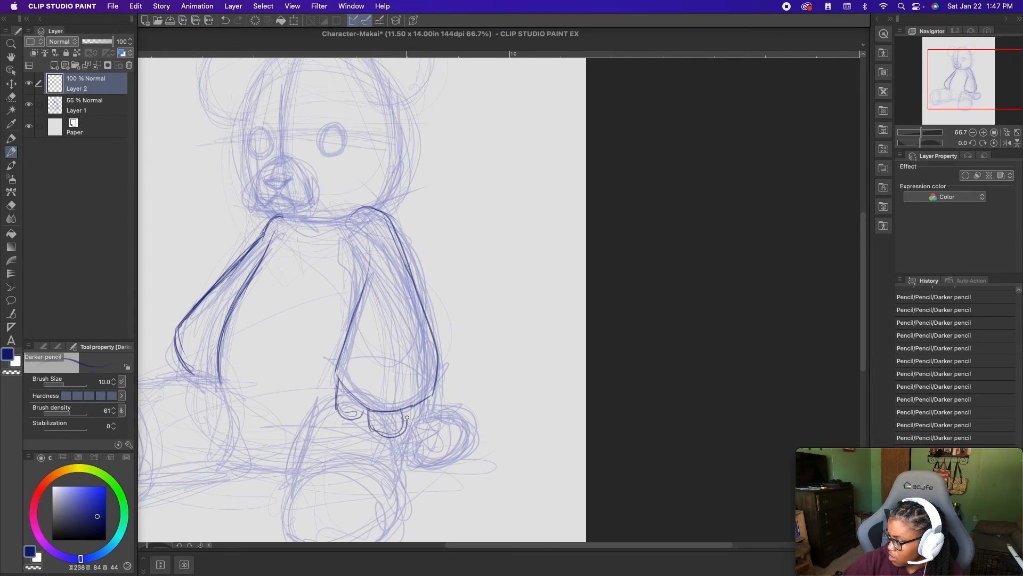
pyautogui.press('super+z')
pyautogui.press('super+z')
pyautogui.moveTo(360, 406)
pyautogui.mouseDown()
pyautogui.moveTo(387, 437)
pyautogui.moveTo(395, 416)
pyautogui.moveTo(380, 441)
pyautogui.moveTo(362, 422)
pyautogui.moveTo(395, 417)
pyautogui.mouseUp()
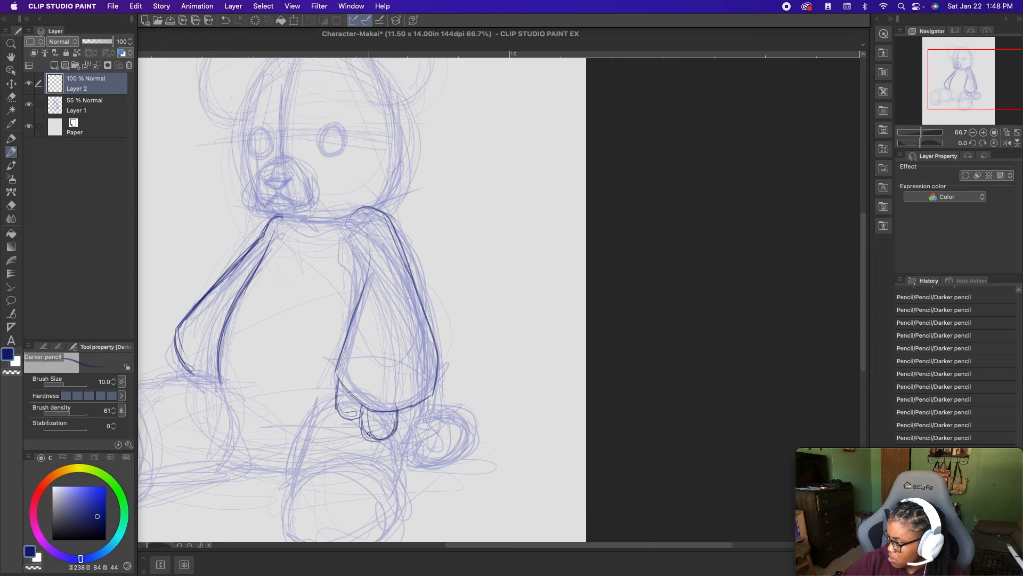
pyautogui.moveTo(425, 394)
pyautogui.mouseDown()
pyautogui.moveTo(423, 430)
pyautogui.moveTo(399, 435)
pyautogui.mouseUp()
pyautogui.moveTo(435, 385); pyautogui.dragTo(431, 422)
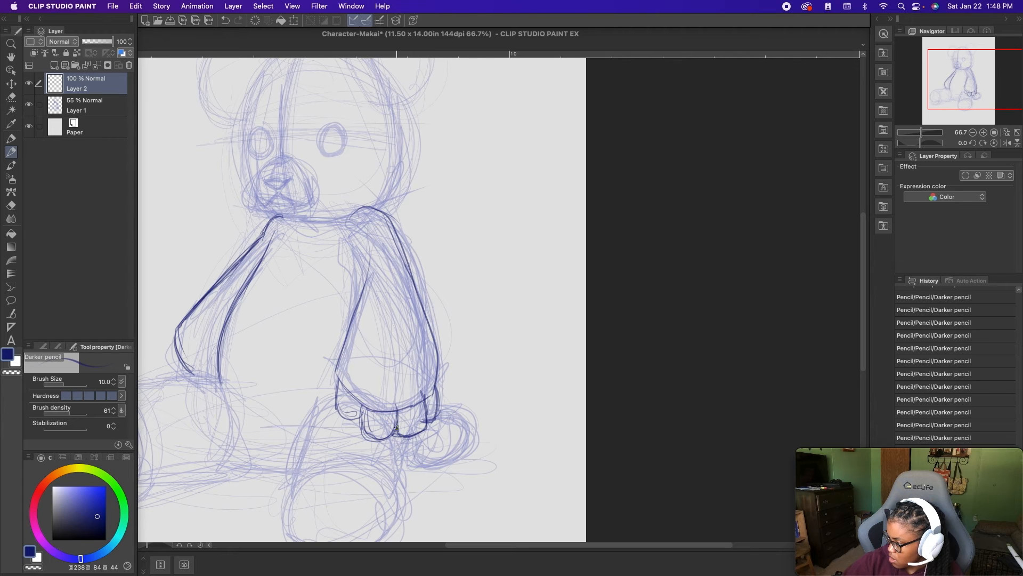
pyautogui.moveTo(398, 421); pyautogui.dragTo(362, 429)
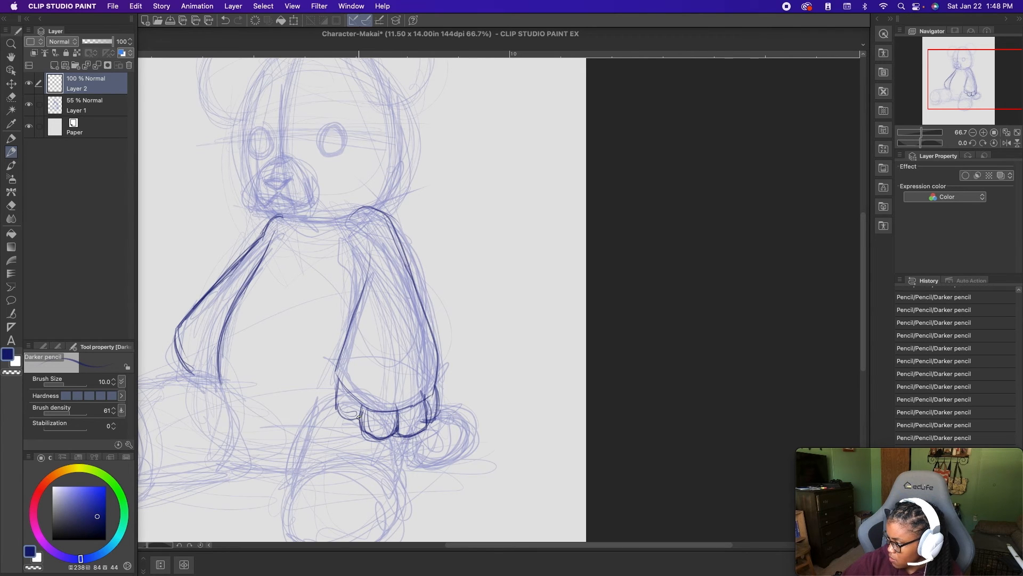
# - Sketch the partly hidden fingers at the end of the bear's right arm
pyautogui.moveTo(423, 335); pyautogui.dragTo(536, 364)
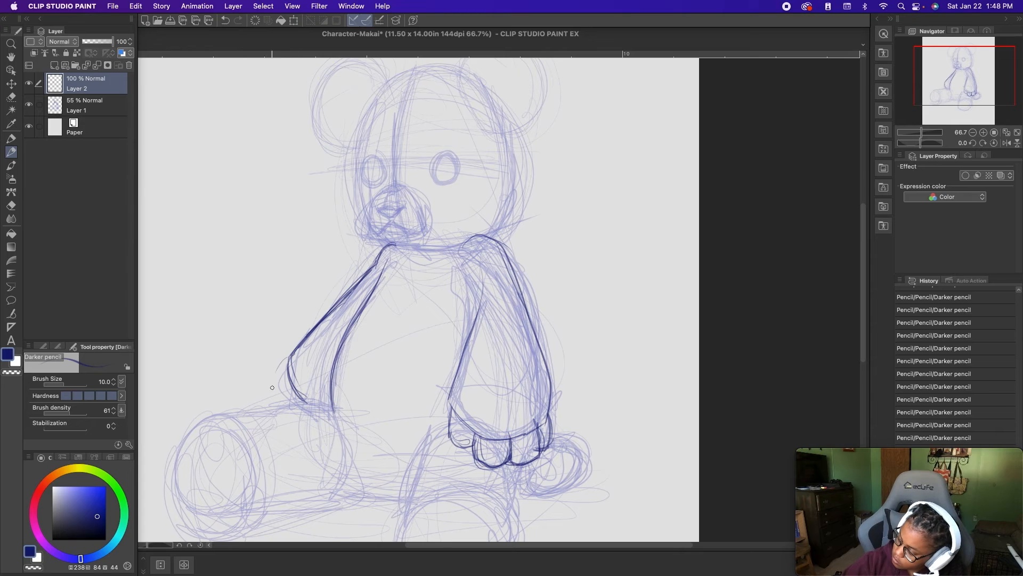
pyautogui.moveTo(285, 360); pyautogui.dragTo(283, 402)
pyautogui.moveTo(286, 395)
pyautogui.mouseDown()
pyautogui.moveTo(298, 407)
pyautogui.moveTo(265, 425)
pyautogui.mouseUp()
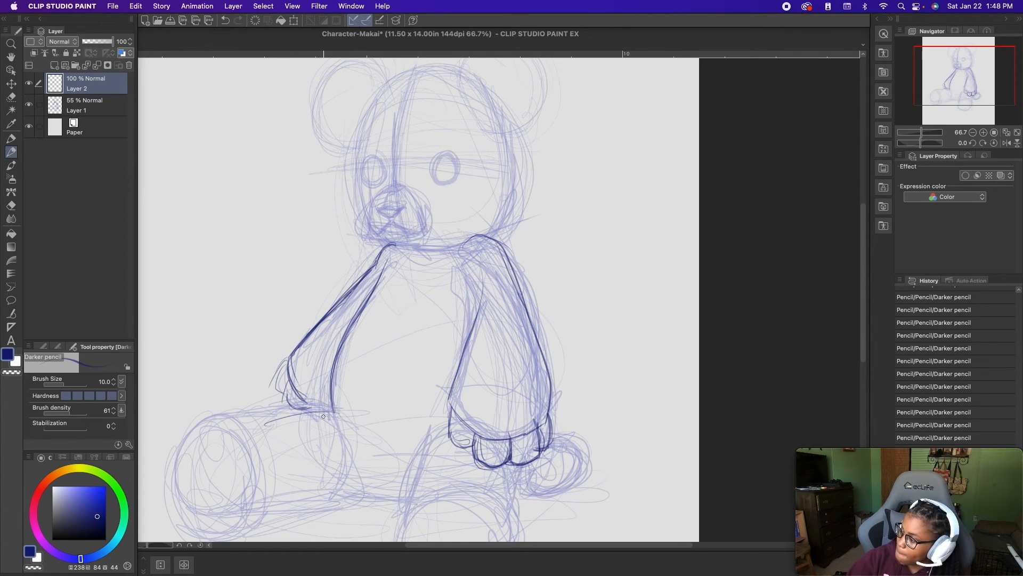
# - Trace the upper and lower edges of the outstretched right leg and the belly's lower line, redoing the crease at the hip
pyautogui.moveTo(326, 409)
pyautogui.mouseDown()
pyautogui.moveTo(346, 421)
pyautogui.moveTo(310, 404)
pyautogui.moveTo(227, 413)
pyautogui.mouseUp()
pyautogui.moveTo(304, 457); pyautogui.dragTo(479, 423)
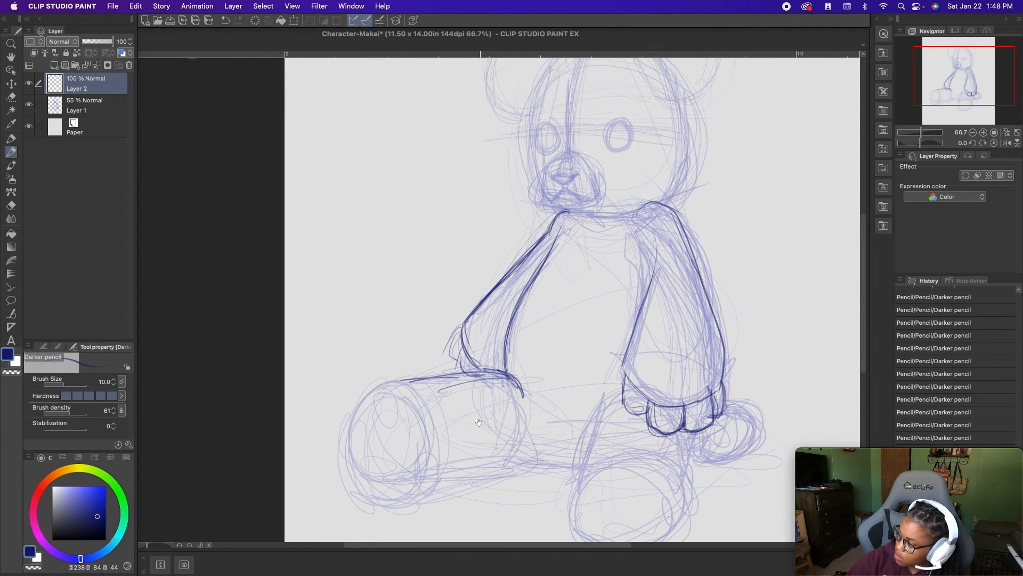
pyautogui.moveTo(429, 474); pyautogui.dragTo(509, 465)
pyautogui.moveTo(510, 466); pyautogui.dragTo(583, 467)
pyautogui.moveTo(565, 471)
pyautogui.mouseDown()
pyautogui.moveTo(513, 462)
pyautogui.moveTo(444, 473)
pyautogui.mouseUp()
pyautogui.moveTo(527, 467); pyautogui.dragTo(584, 468)
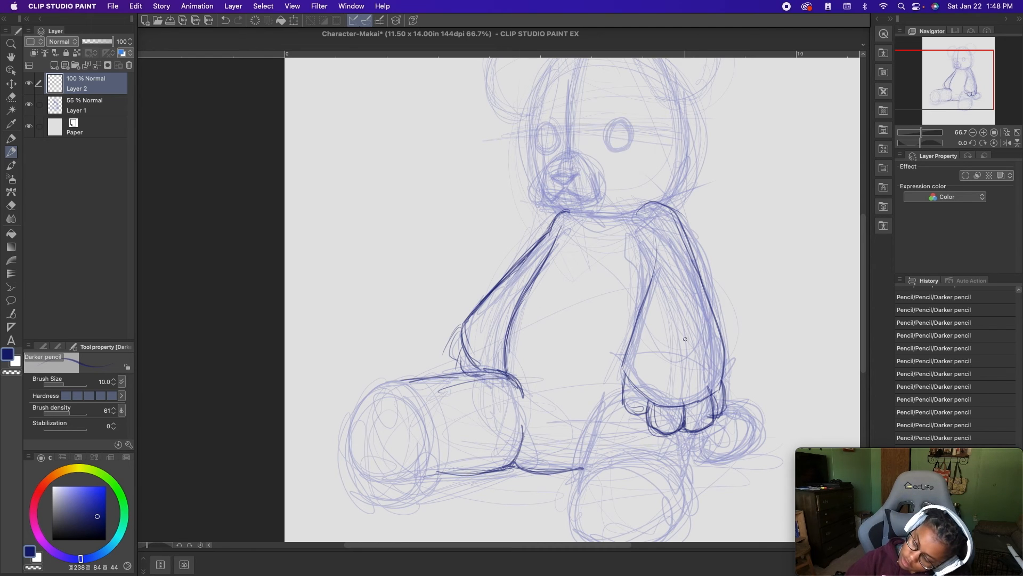
pyautogui.press('super+z')
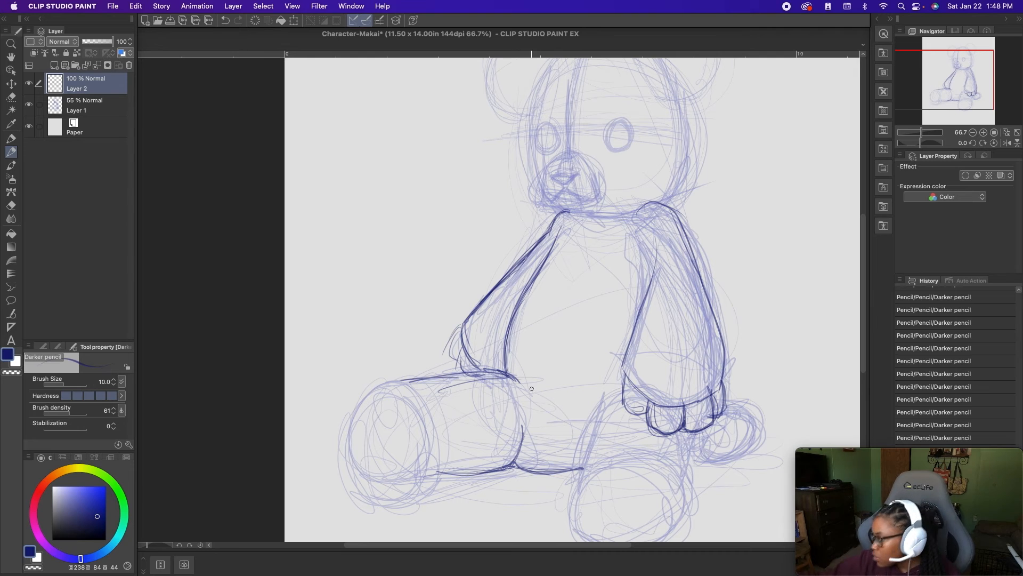
pyautogui.moveTo(508, 372); pyautogui.dragTo(531, 394)
pyautogui.press('super+z')
# - Outline the tall rounded sole of the bear's right foot and join it to the leg's underside
pyautogui.moveTo(389, 356)
pyautogui.mouseDown()
pyautogui.moveTo(409, 387)
pyautogui.moveTo(401, 370)
pyautogui.moveTo(354, 388)
pyautogui.mouseUp()
pyautogui.moveTo(352, 472); pyautogui.dragTo(369, 489)
pyautogui.moveTo(501, 469)
pyautogui.mouseDown()
pyautogui.moveTo(433, 472)
pyautogui.moveTo(381, 490)
pyautogui.moveTo(356, 475)
pyautogui.mouseUp()
pyautogui.moveTo(369, 487)
pyautogui.mouseDown()
pyautogui.moveTo(348, 453)
pyautogui.moveTo(348, 410)
pyautogui.mouseUp()
pyautogui.moveTo(351, 462)
pyautogui.mouseDown()
pyautogui.moveTo(359, 369)
pyautogui.moveTo(350, 387)
pyautogui.moveTo(396, 368)
pyautogui.moveTo(352, 375)
pyautogui.moveTo(402, 369)
pyautogui.moveTo(419, 420)
pyautogui.moveTo(426, 397)
pyautogui.moveTo(407, 381)
pyautogui.moveTo(427, 430)
pyautogui.mouseUp()
# - Darken the upper edge of the right leg and the side of the foot where they meet
pyautogui.moveTo(495, 381)
pyautogui.mouseDown()
pyautogui.moveTo(414, 393)
pyautogui.moveTo(473, 388)
pyautogui.moveTo(449, 392)
pyautogui.mouseUp()
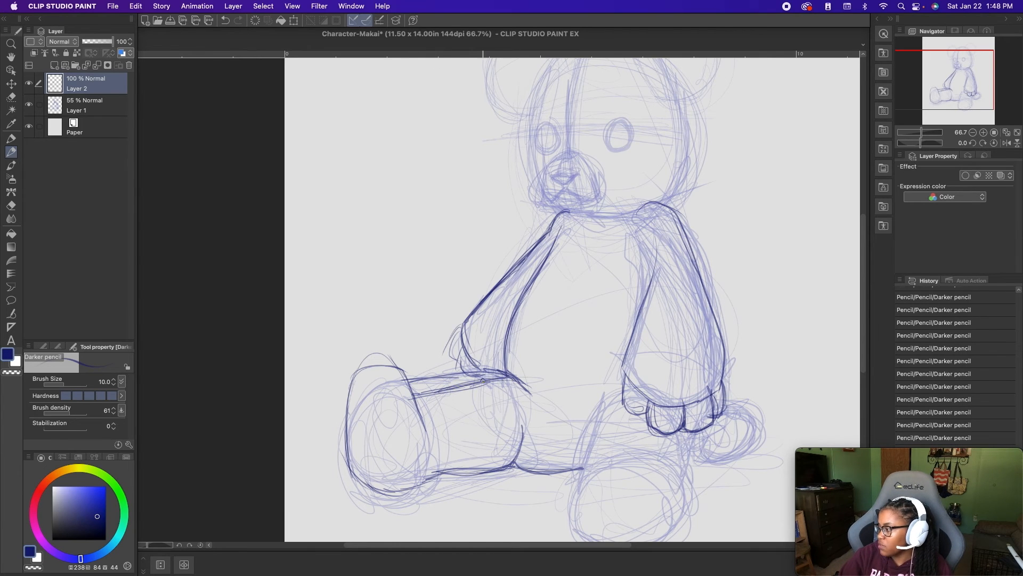
pyautogui.moveTo(516, 380); pyautogui.dragTo(421, 392)
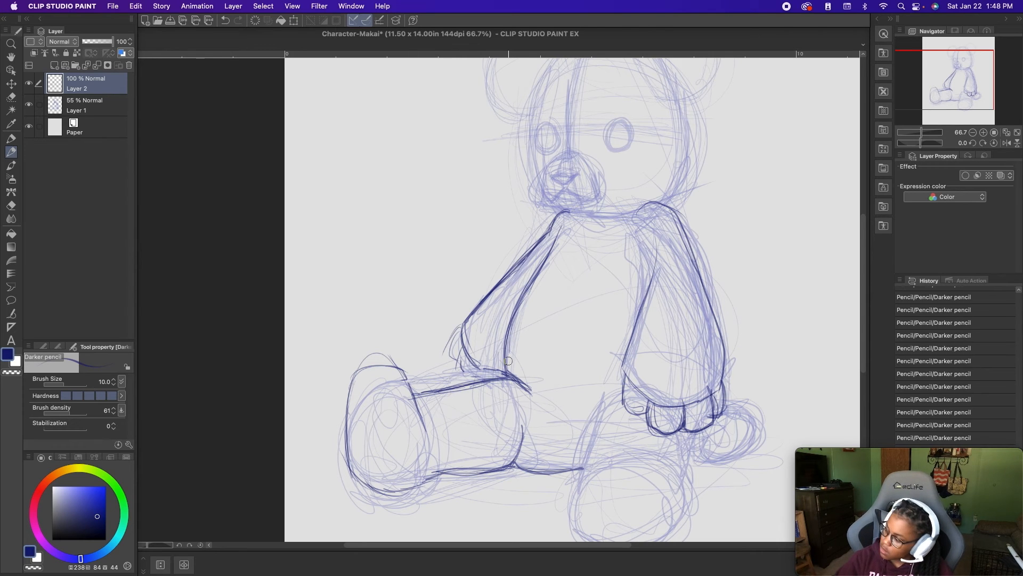
pyautogui.moveTo(428, 437); pyautogui.dragTo(405, 377)
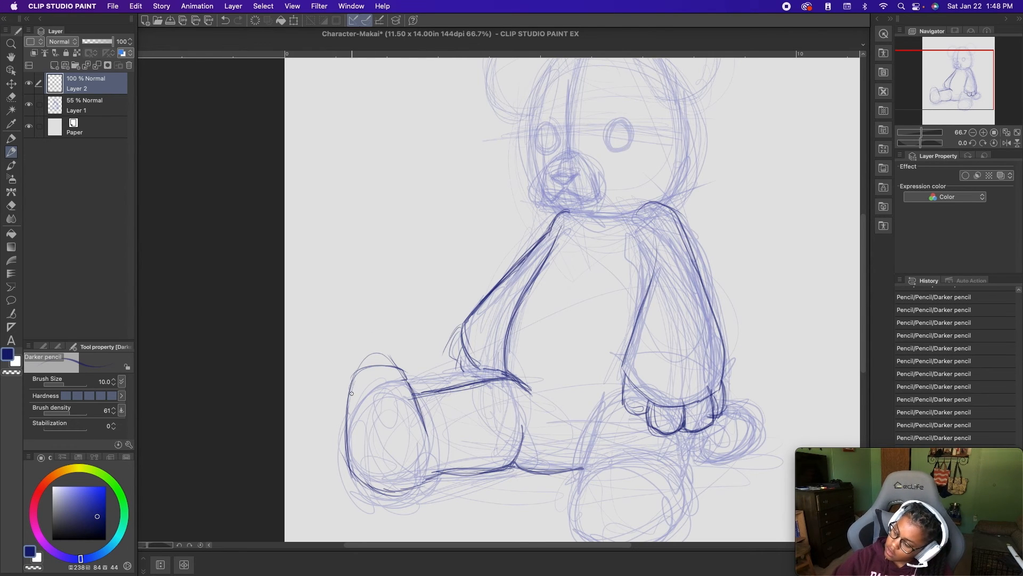
# - Try rounded toes projecting above the top of the right foot
pyautogui.moveTo(368, 365); pyautogui.dragTo(347, 403)
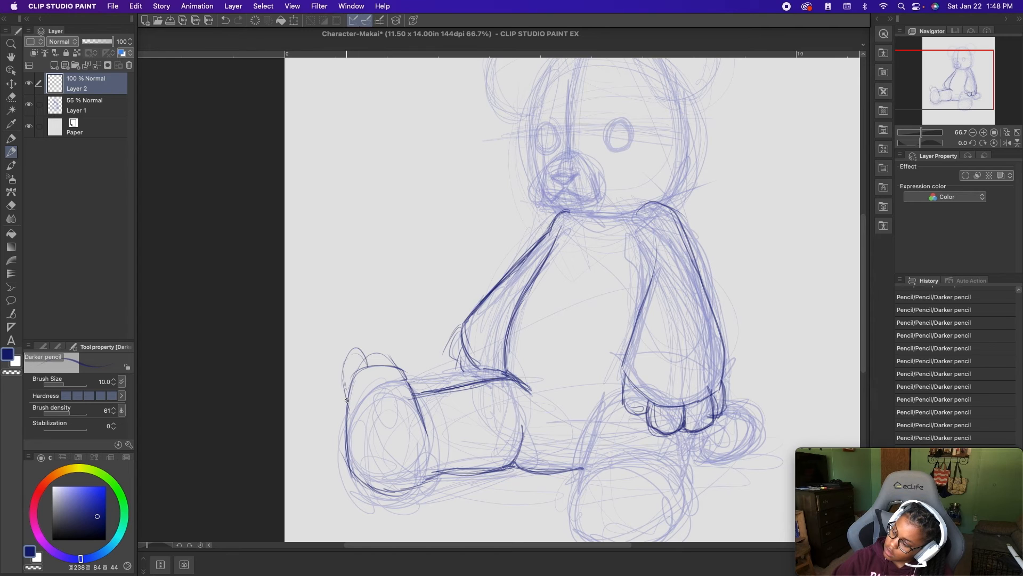
pyautogui.moveTo(372, 337)
pyautogui.mouseDown()
pyautogui.moveTo(386, 364)
pyautogui.moveTo(365, 340)
pyautogui.moveTo(397, 343)
pyautogui.moveTo(387, 364)
pyautogui.mouseUp()
pyautogui.moveTo(384, 340)
pyautogui.mouseDown()
pyautogui.moveTo(400, 349)
pyautogui.moveTo(402, 368)
pyautogui.moveTo(418, 351)
pyautogui.moveTo(419, 374)
pyautogui.mouseUp()
pyautogui.moveTo(381, 353)
pyautogui.mouseDown()
pyautogui.moveTo(412, 382)
pyautogui.moveTo(415, 410)
pyautogui.mouseUp()
pyautogui.moveTo(417, 381)
pyautogui.mouseDown()
pyautogui.moveTo(409, 347)
pyautogui.moveTo(377, 366)
pyautogui.mouseUp()
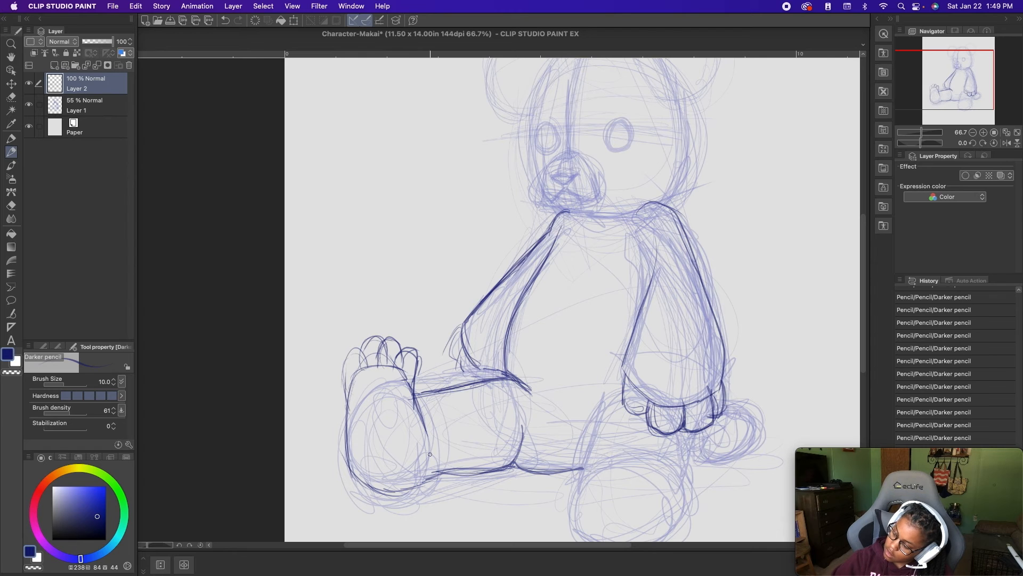
pyautogui.press('super+z')
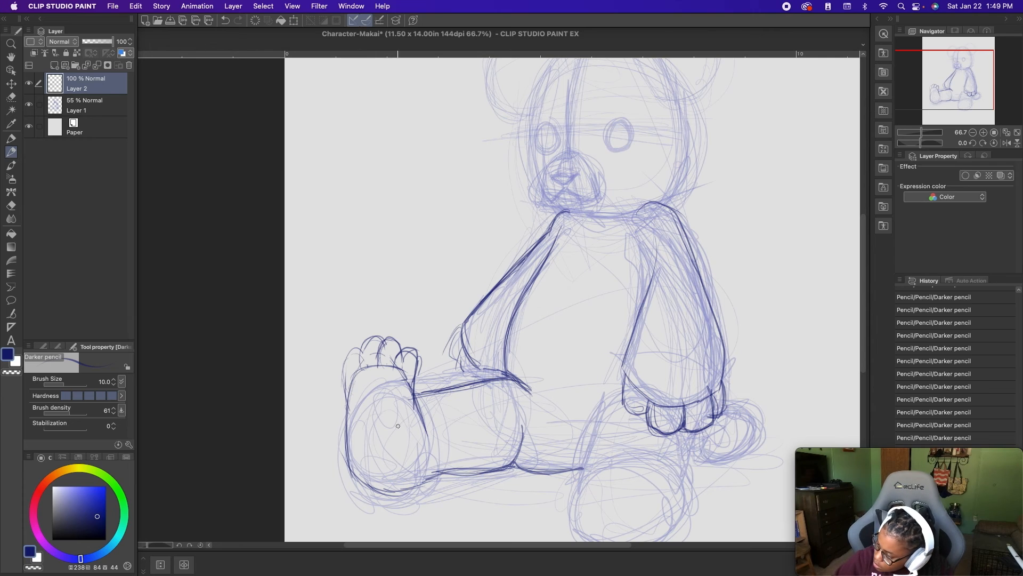
# - Try a rounded paw pad on the right sole and small oval pads on the toes
pyautogui.moveTo(358, 437); pyautogui.dragTo(376, 412)
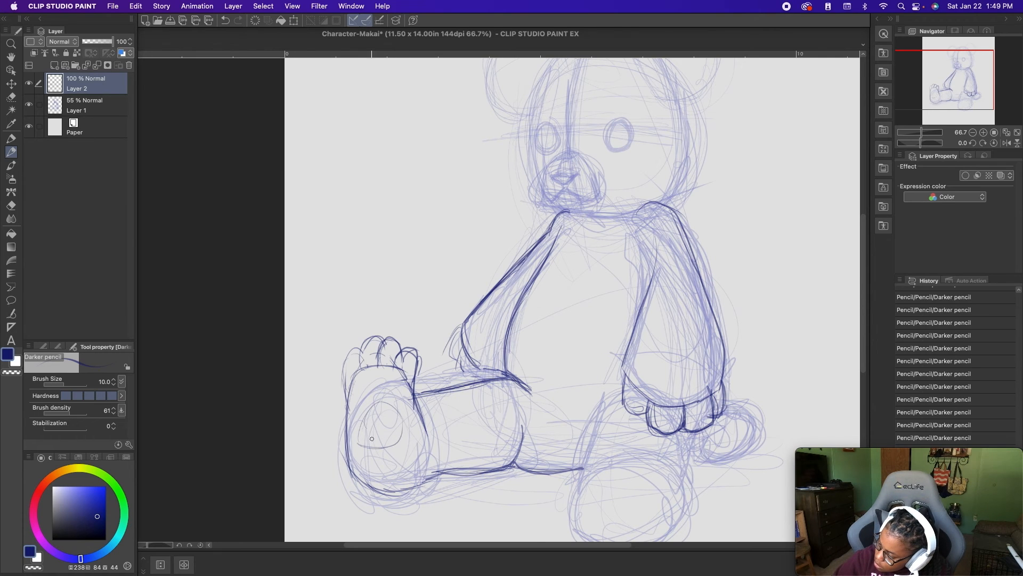
pyautogui.moveTo(372, 406); pyautogui.dragTo(373, 438)
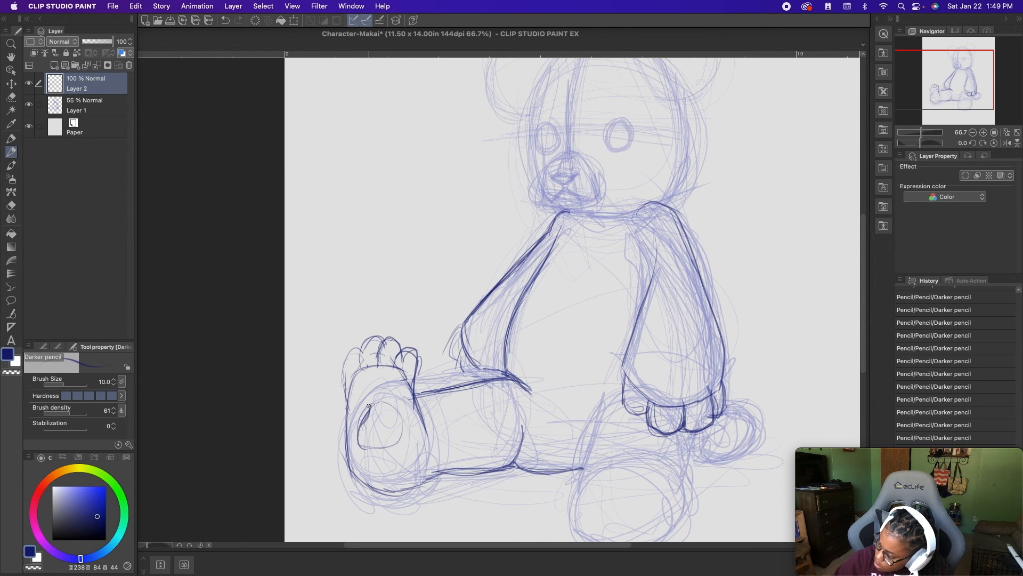
pyautogui.moveTo(394, 405)
pyautogui.mouseDown()
pyautogui.moveTo(407, 435)
pyautogui.moveTo(359, 447)
pyautogui.moveTo(365, 418)
pyautogui.moveTo(360, 444)
pyautogui.moveTo(385, 449)
pyautogui.mouseUp()
pyautogui.moveTo(353, 372); pyautogui.dragTo(353, 389)
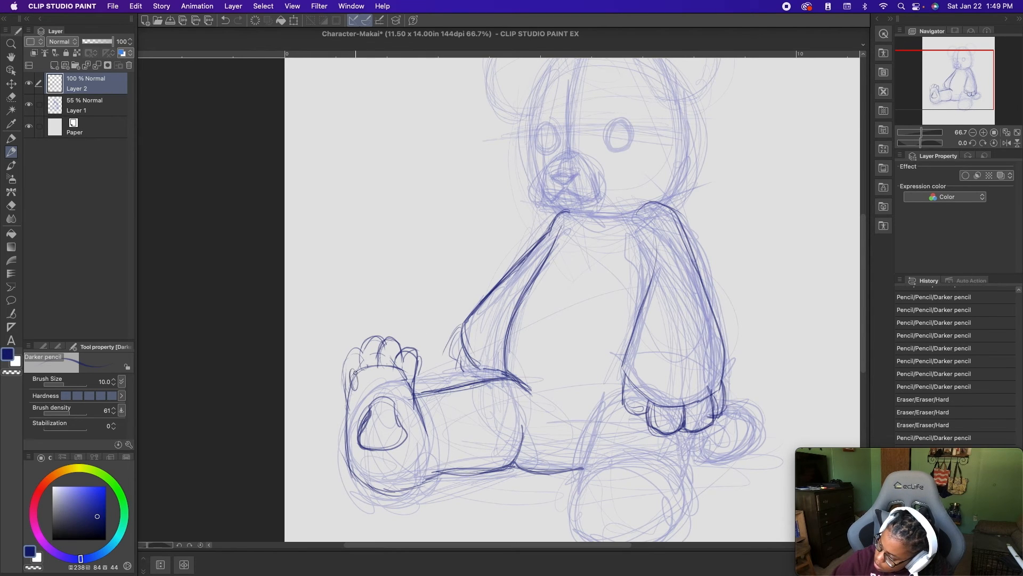
pyautogui.moveTo(373, 351)
pyautogui.mouseDown()
pyautogui.moveTo(370, 374)
pyautogui.moveTo(403, 390)
pyautogui.mouseUp()
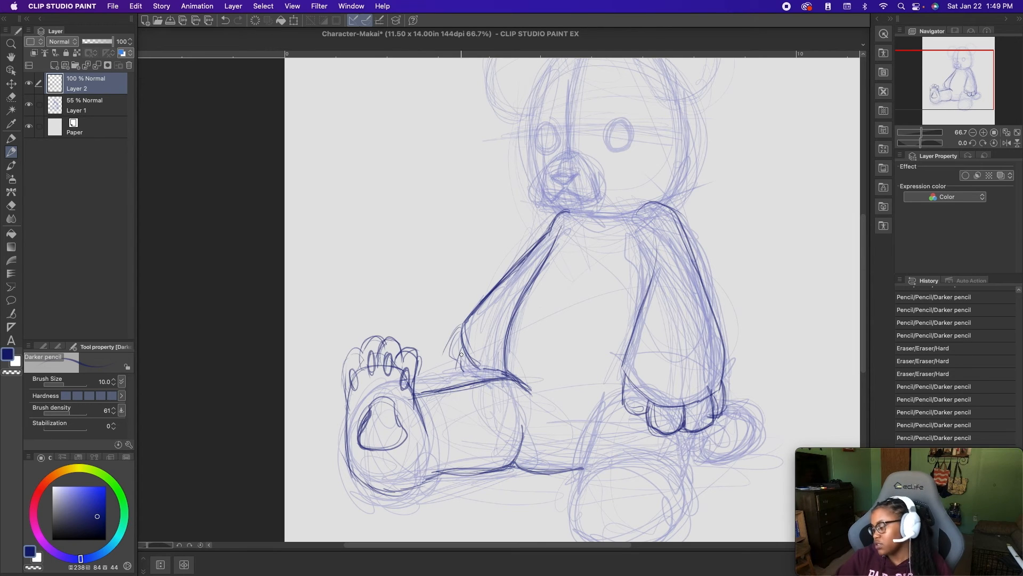
# - Undo the toes and paw pads on the right foot, back to the plain sole outline
pyautogui.press('super+z')
pyautogui.press('super+z')
pyautogui.press('super+z')
pyautogui.press('super+z')
pyautogui.press('super+z')
pyautogui.press('super+z')
pyautogui.press('super+z')
pyautogui.press('super+z')
pyautogui.press('super+z')
pyautogui.press('super+z')
pyautogui.press('super+z')
pyautogui.press('super+z')
pyautogui.press('super+z')
pyautogui.press('super+z')
pyautogui.press('super+z')
pyautogui.press('super+z')
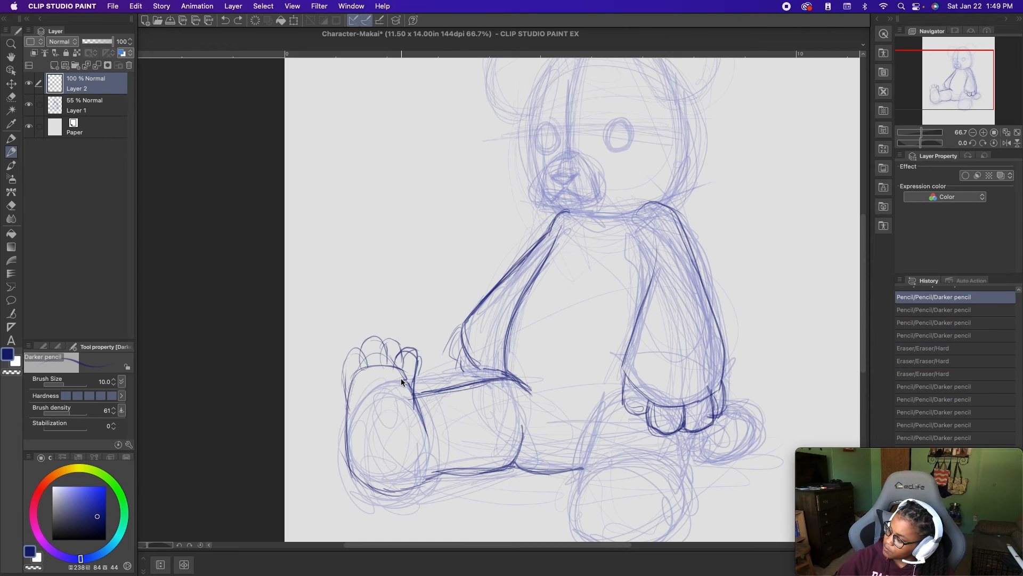
pyautogui.press('super+z')
pyautogui.press('super+z')
pyautogui.press('super+z')
pyautogui.press('super+z')
pyautogui.press('super+z')
pyautogui.press('super+z')
pyautogui.press('super+z')
pyautogui.press('super+z')
pyautogui.press('super+z')
pyautogui.press('super+z')
pyautogui.press('super+z')
pyautogui.press('super+z')
pyautogui.press('super+z')
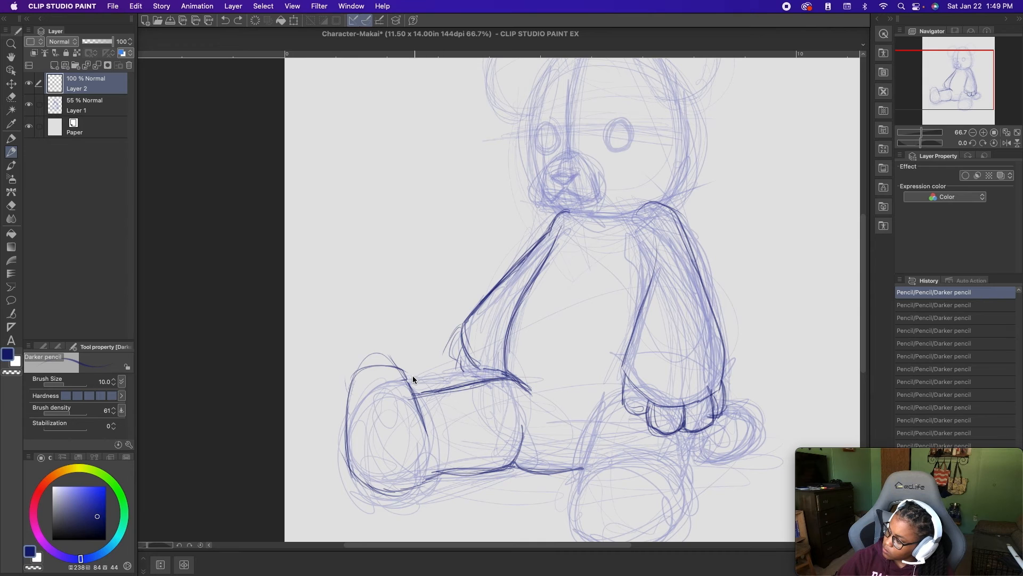
# - Try a large paw pad with a narrow waist on the right sole and remove it
pyautogui.moveTo(352, 431)
pyautogui.mouseDown()
pyautogui.moveTo(381, 442)
pyautogui.moveTo(404, 432)
pyautogui.moveTo(373, 399)
pyautogui.mouseUp()
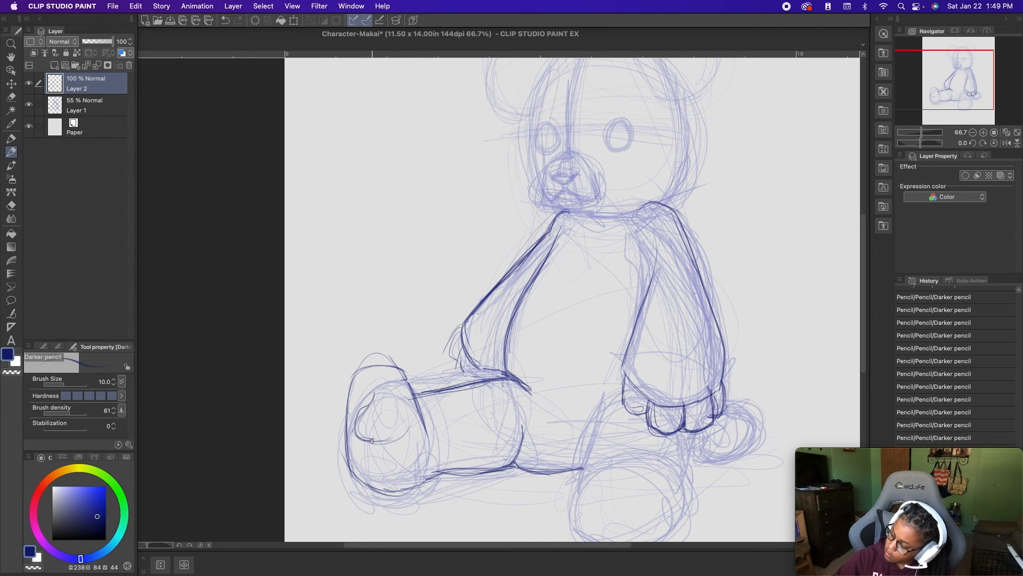
pyautogui.moveTo(365, 407)
pyautogui.mouseDown()
pyautogui.moveTo(395, 384)
pyautogui.moveTo(405, 418)
pyautogui.moveTo(358, 439)
pyautogui.moveTo(354, 416)
pyautogui.moveTo(411, 418)
pyautogui.moveTo(357, 423)
pyautogui.mouseUp()
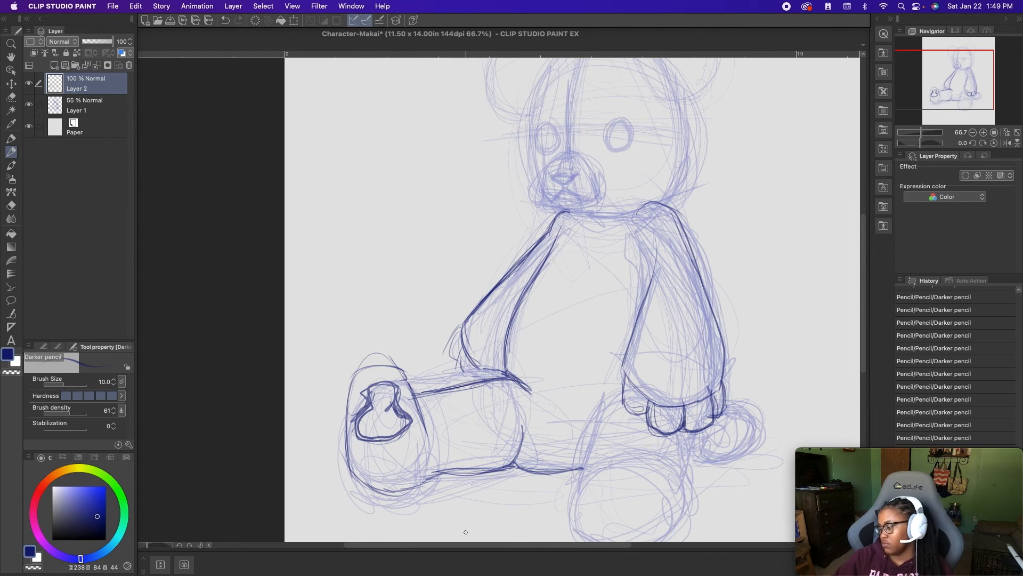
pyautogui.moveTo(413, 447)
pyautogui.mouseDown()
pyautogui.moveTo(388, 434)
pyautogui.moveTo(377, 393)
pyautogui.moveTo(388, 426)
pyautogui.mouseUp()
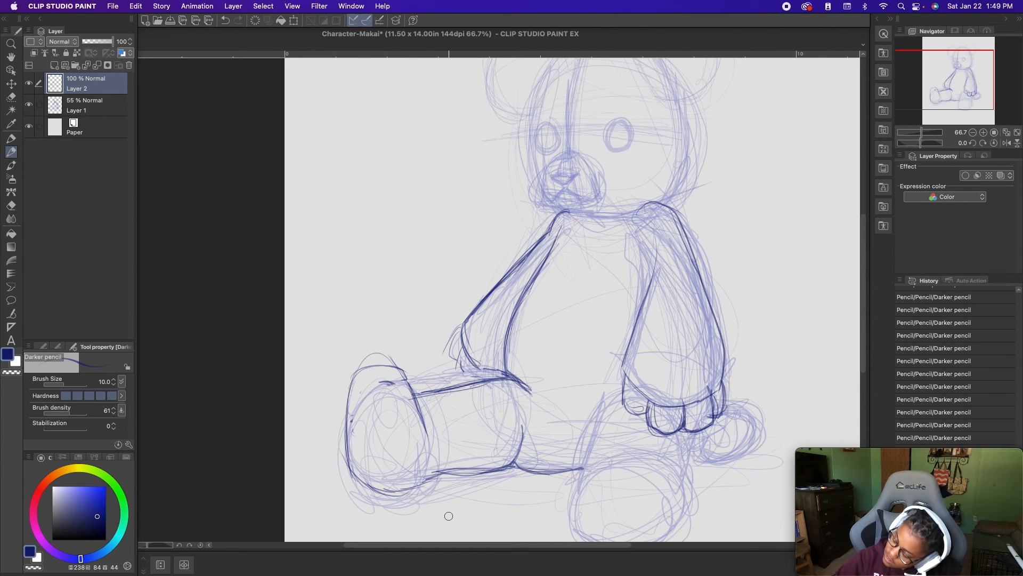
# - Try a smaller paw pad with a narrow upper part on the right sole and undo it
pyautogui.moveTo(395, 415)
pyautogui.mouseDown()
pyautogui.moveTo(387, 433)
pyautogui.moveTo(358, 443)
pyautogui.moveTo(381, 394)
pyautogui.moveTo(370, 404)
pyautogui.mouseUp()
pyautogui.moveTo(356, 443)
pyautogui.mouseDown()
pyautogui.moveTo(352, 421)
pyautogui.moveTo(373, 449)
pyautogui.moveTo(386, 392)
pyautogui.moveTo(393, 417)
pyautogui.moveTo(368, 445)
pyautogui.moveTo(358, 414)
pyautogui.moveTo(401, 436)
pyautogui.mouseUp()
pyautogui.moveTo(388, 395); pyautogui.dragTo(367, 415)
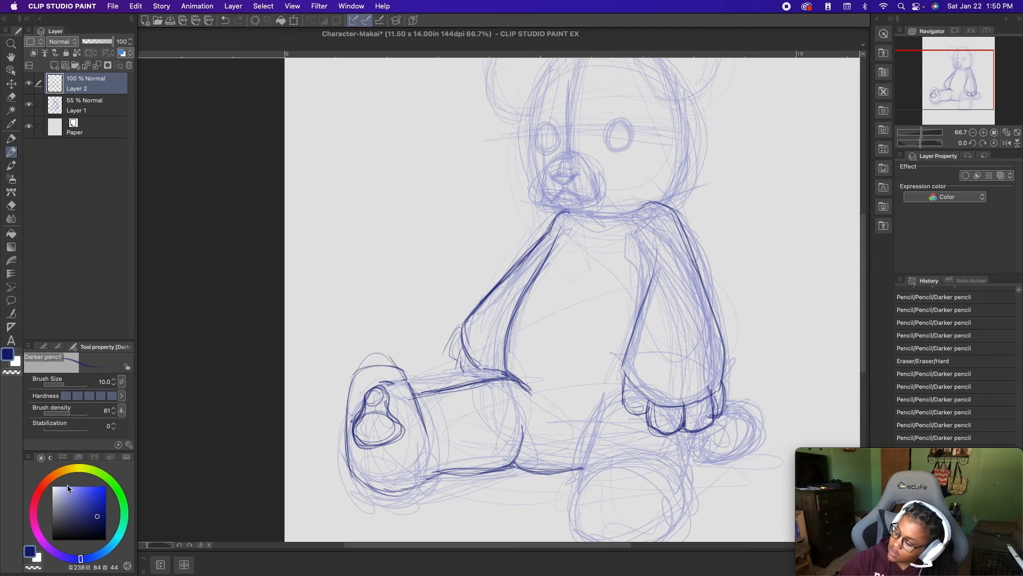
pyautogui.press('super+z')
pyautogui.press('super+z')
pyautogui.press('super+z')
pyautogui.press('super+z')
pyautogui.press('super+z')
pyautogui.press('super+z')
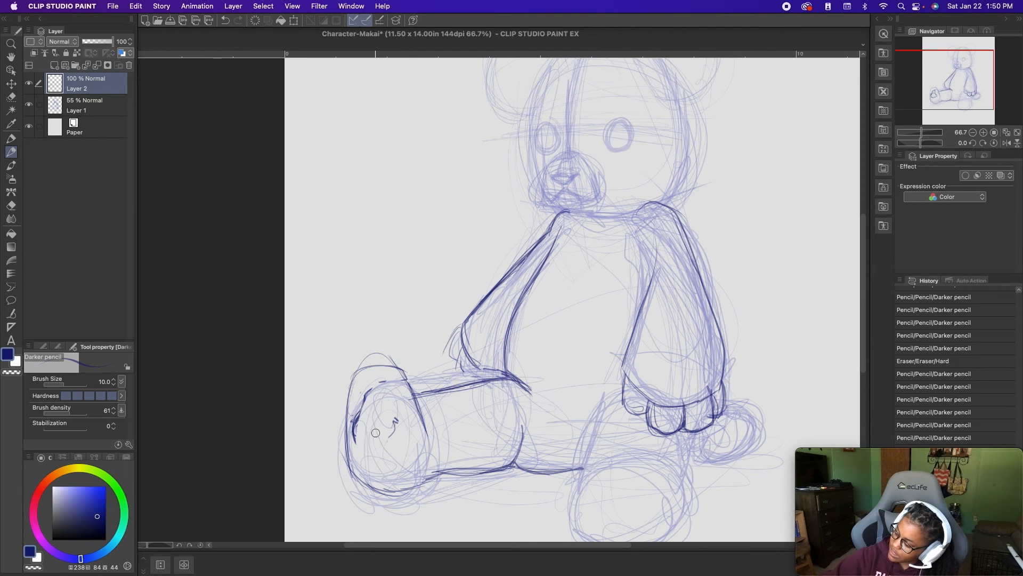
# - Draw elongated rounded toes inside the top of the right foot and darken the sole's outer edge and heel
pyautogui.moveTo(377, 444)
pyautogui.mouseDown()
pyautogui.moveTo(380, 384)
pyautogui.moveTo(362, 387)
pyautogui.moveTo(362, 397)
pyautogui.moveTo(388, 393)
pyautogui.mouseUp()
pyautogui.moveTo(387, 367)
pyautogui.mouseDown()
pyautogui.moveTo(390, 409)
pyautogui.moveTo(353, 412)
pyautogui.mouseUp()
pyautogui.moveTo(355, 385); pyautogui.dragTo(354, 410)
pyautogui.moveTo(357, 386)
pyautogui.mouseDown()
pyautogui.moveTo(356, 413)
pyautogui.moveTo(378, 410)
pyautogui.mouseUp()
pyautogui.moveTo(377, 379)
pyautogui.mouseDown()
pyautogui.moveTo(379, 409)
pyautogui.moveTo(400, 406)
pyautogui.moveTo(385, 381)
pyautogui.moveTo(410, 373)
pyautogui.mouseUp()
pyautogui.moveTo(377, 360); pyautogui.dragTo(387, 372)
pyautogui.moveTo(373, 362)
pyautogui.mouseDown()
pyautogui.moveTo(363, 391)
pyautogui.moveTo(407, 376)
pyautogui.moveTo(346, 405)
pyautogui.moveTo(356, 469)
pyautogui.moveTo(397, 495)
pyautogui.moveTo(356, 441)
pyautogui.mouseUp()
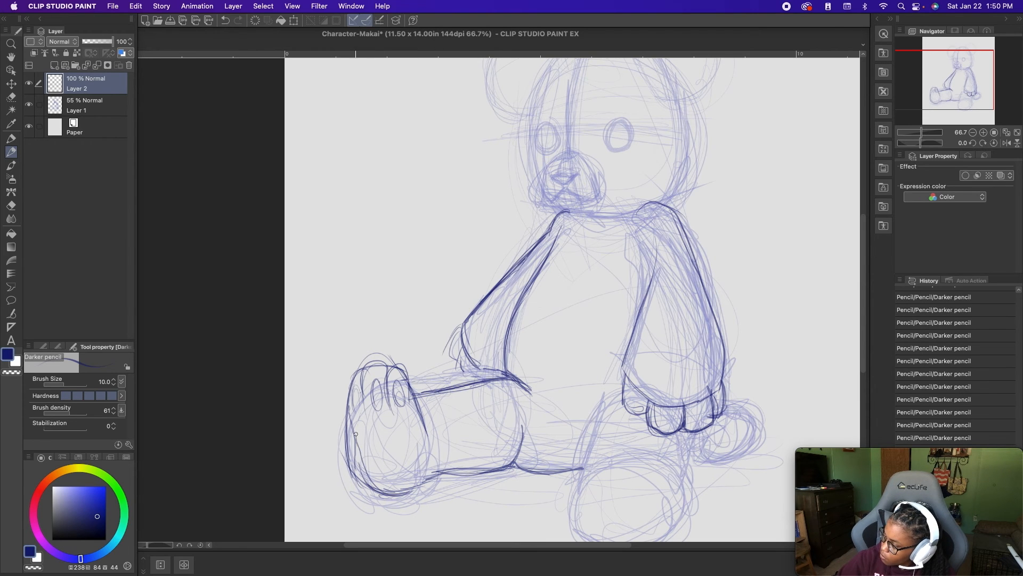
pyautogui.moveTo(347, 395); pyautogui.dragTo(360, 483)
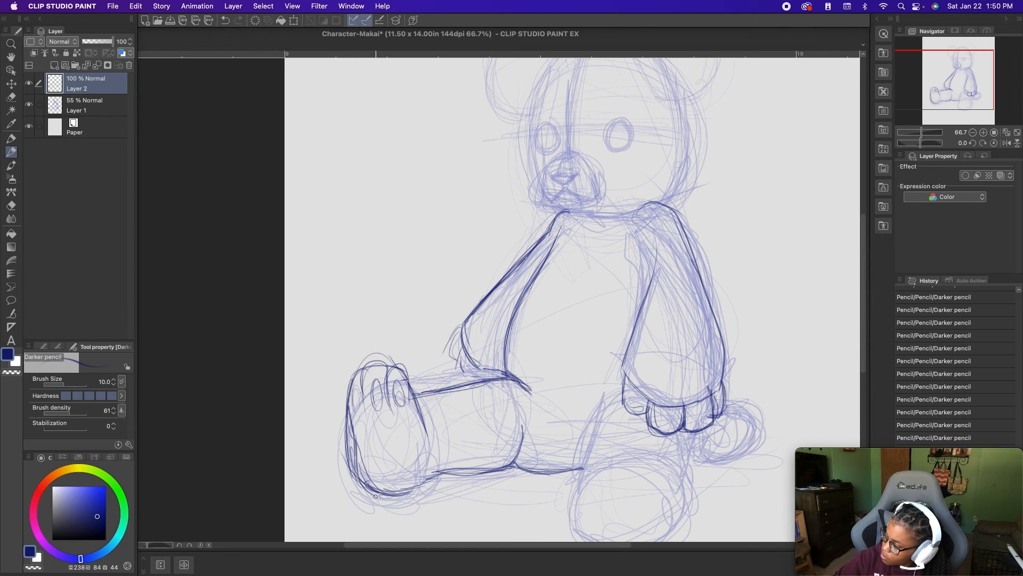
# - Undo the last strokes on the right foot and redraw the inner edge of its sole as a nearly vertical line
pyautogui.press('super+z')
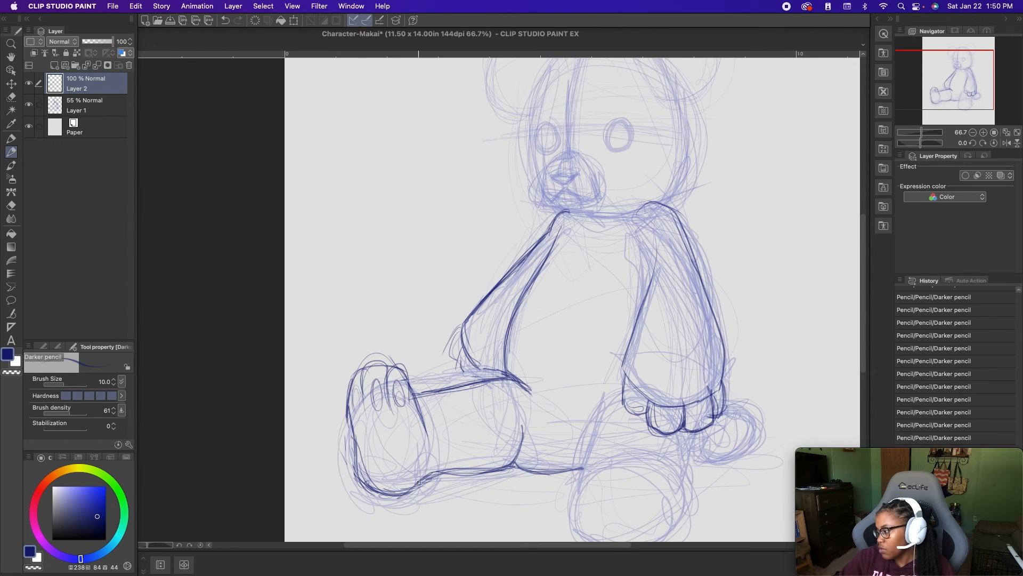
pyautogui.moveTo(430, 474)
pyautogui.mouseDown()
pyautogui.moveTo(501, 467)
pyautogui.moveTo(530, 450)
pyautogui.mouseUp()
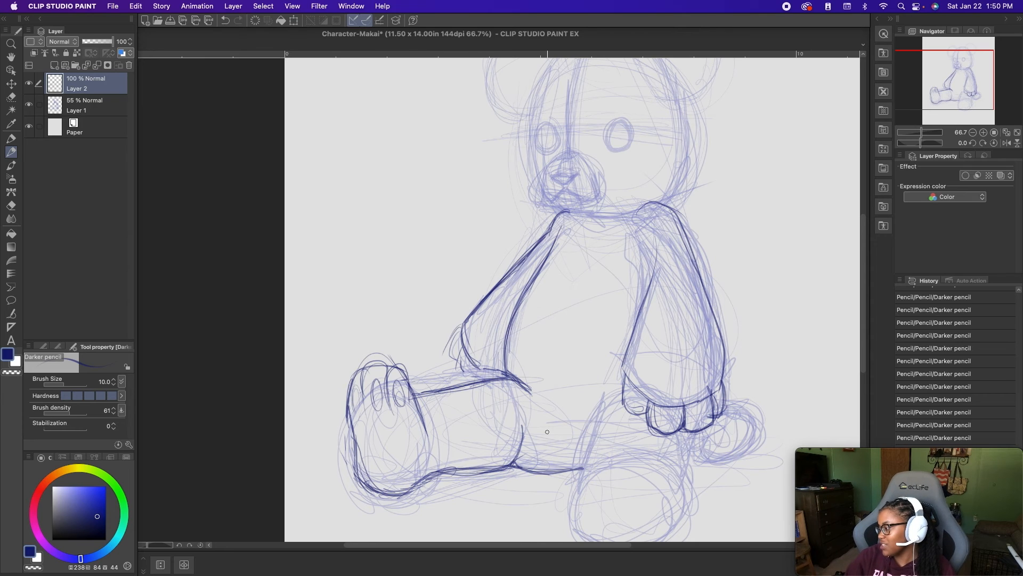
pyautogui.press('super+z')
pyautogui.press('super+z')
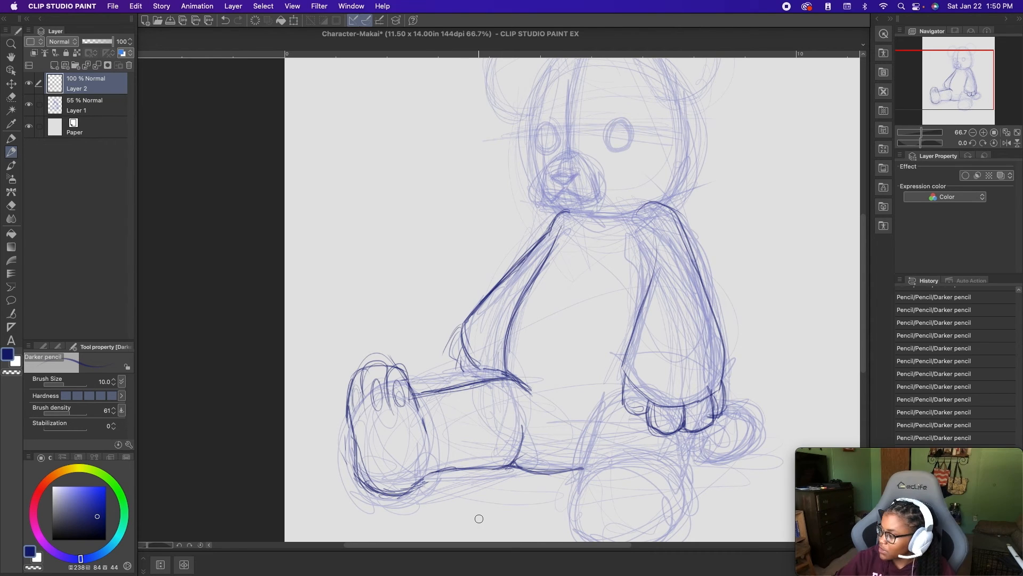
pyautogui.moveTo(414, 395); pyautogui.dragTo(421, 442)
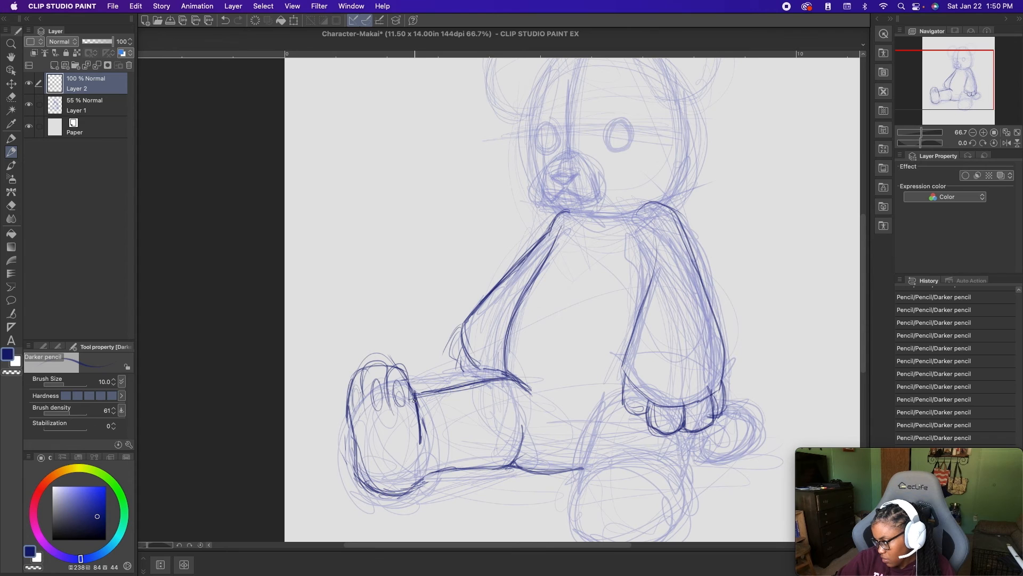
# - Darken the right leg's upper contour from the foot to the hip and erase the curved line across the thigh
pyautogui.moveTo(422, 402); pyautogui.dragTo(527, 379)
pyautogui.moveTo(460, 394)
pyautogui.mouseDown()
pyautogui.moveTo(481, 388)
pyautogui.moveTo(421, 408)
pyautogui.mouseUp()
pyautogui.moveTo(440, 401)
pyautogui.mouseDown()
pyautogui.moveTo(416, 405)
pyautogui.moveTo(527, 379)
pyautogui.mouseUp()
pyautogui.moveTo(429, 387); pyautogui.dragTo(478, 379)
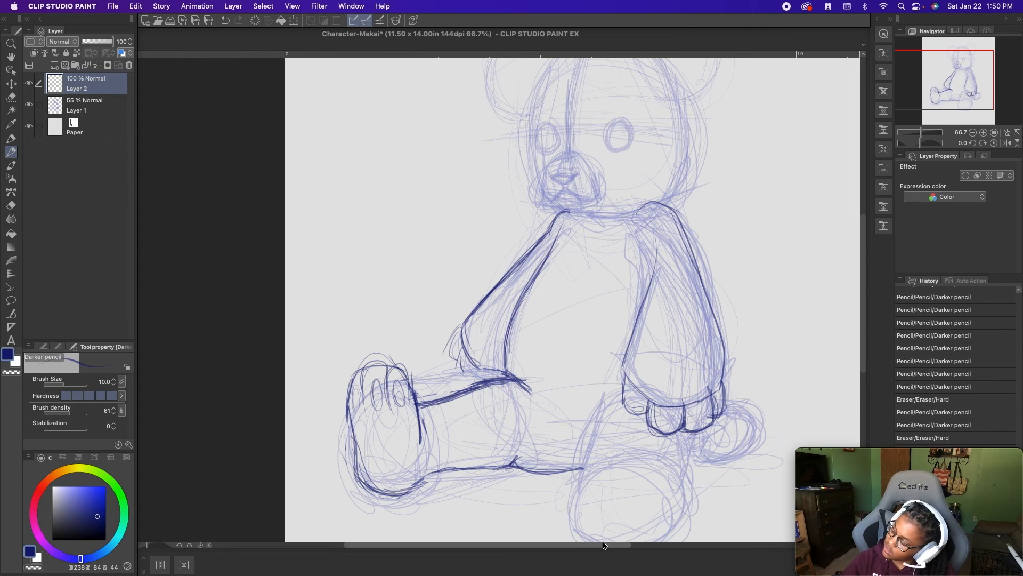
# - Strengthen the right leg's underside with a dark contour reaching the left foot
pyautogui.moveTo(513, 460); pyautogui.dragTo(574, 477)
pyautogui.moveTo(658, 477); pyautogui.dragTo(583, 466)
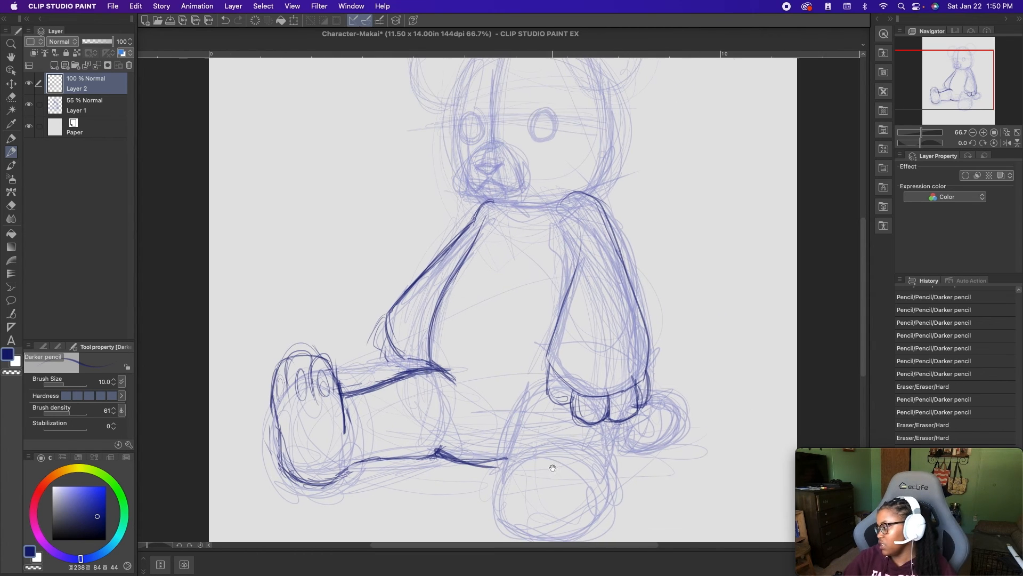
pyautogui.moveTo(442, 453)
pyautogui.mouseDown()
pyautogui.moveTo(512, 454)
pyautogui.moveTo(499, 461)
pyautogui.mouseUp()
# - Trace the left foot's sole as a tall rounded outline below the left hand, darkening its top and both sides
pyautogui.moveTo(552, 481); pyautogui.dragTo(549, 409)
pyautogui.moveTo(533, 321); pyautogui.dragTo(514, 368)
pyautogui.moveTo(543, 315); pyautogui.dragTo(514, 385)
pyautogui.moveTo(520, 354); pyautogui.dragTo(504, 412)
pyautogui.moveTo(517, 372); pyautogui.dragTo(503, 413)
pyautogui.moveTo(545, 363)
pyautogui.mouseDown()
pyautogui.moveTo(566, 357)
pyautogui.moveTo(586, 373)
pyautogui.moveTo(597, 409)
pyautogui.mouseUp()
pyautogui.moveTo(597, 434)
pyautogui.mouseDown()
pyautogui.moveTo(563, 364)
pyautogui.moveTo(511, 407)
pyautogui.moveTo(515, 388)
pyautogui.moveTo(508, 439)
pyautogui.mouseUp()
pyautogui.moveTo(511, 400)
pyautogui.mouseDown()
pyautogui.moveTo(502, 444)
pyautogui.moveTo(558, 470)
pyautogui.mouseUp()
pyautogui.moveTo(601, 355); pyautogui.dragTo(597, 401)
pyautogui.moveTo(599, 359)
pyautogui.mouseDown()
pyautogui.moveTo(604, 439)
pyautogui.moveTo(537, 473)
pyautogui.mouseUp()
pyautogui.moveTo(594, 446)
pyautogui.mouseDown()
pyautogui.moveTo(541, 468)
pyautogui.moveTo(502, 424)
pyautogui.mouseUp()
pyautogui.moveTo(528, 372)
pyautogui.mouseDown()
pyautogui.moveTo(512, 393)
pyautogui.moveTo(513, 450)
pyautogui.moveTo(526, 367)
pyautogui.mouseUp()
pyautogui.moveTo(526, 367)
pyautogui.mouseDown()
pyautogui.moveTo(560, 352)
pyautogui.moveTo(591, 415)
pyautogui.mouseUp()
pyautogui.moveTo(576, 355); pyautogui.dragTo(586, 408)
pyautogui.moveTo(578, 349)
pyautogui.mouseDown()
pyautogui.moveTo(532, 354)
pyautogui.moveTo(514, 429)
pyautogui.mouseUp()
pyautogui.moveTo(525, 373)
pyautogui.mouseDown()
pyautogui.moveTo(573, 366)
pyautogui.moveTo(586, 421)
pyautogui.moveTo(584, 365)
pyautogui.moveTo(512, 405)
pyautogui.mouseUp()
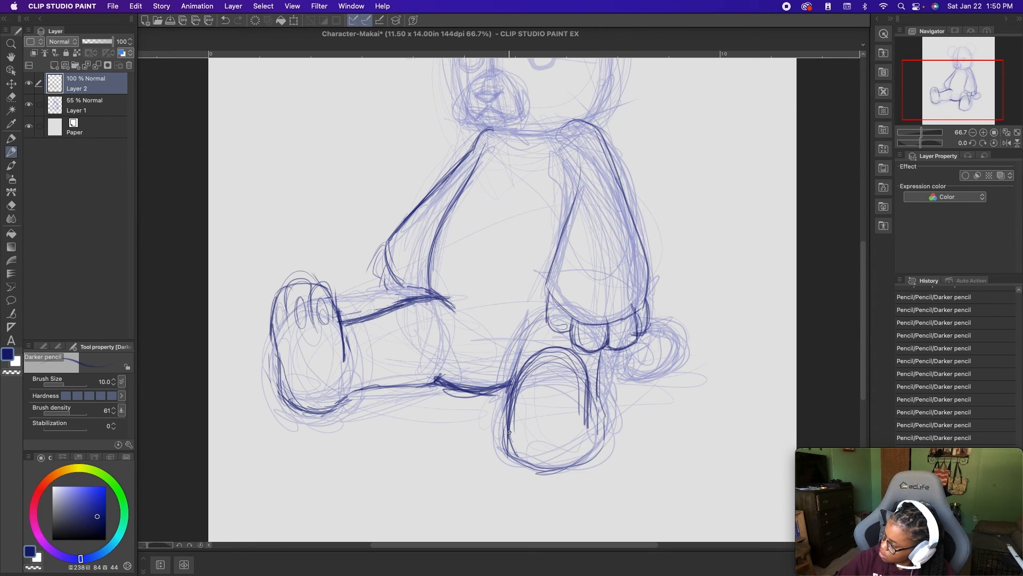
# - Add toe lines and a small oval toe inside the top of the left foot, plus the leg edge behind it
pyautogui.moveTo(535, 364)
pyautogui.mouseDown()
pyautogui.moveTo(538, 425)
pyautogui.moveTo(562, 352)
pyautogui.moveTo(560, 405)
pyautogui.mouseUp()
pyautogui.moveTo(566, 350)
pyautogui.mouseDown()
pyautogui.moveTo(560, 401)
pyautogui.moveTo(535, 410)
pyautogui.mouseUp()
pyautogui.moveTo(550, 367); pyautogui.dragTo(551, 380)
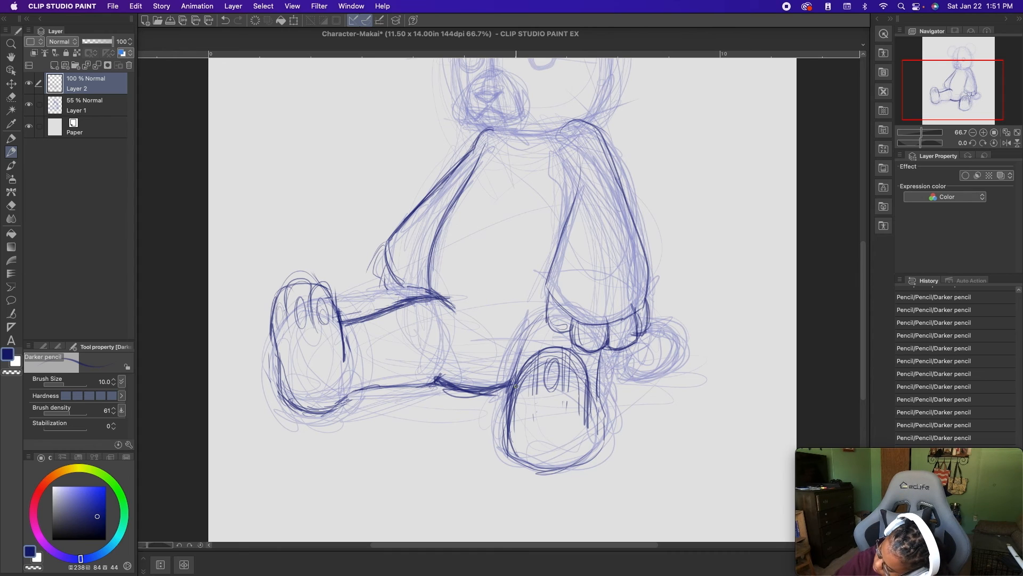
pyautogui.moveTo(522, 375)
pyautogui.mouseDown()
pyautogui.moveTo(522, 346)
pyautogui.moveTo(543, 318)
pyautogui.mouseUp()
pyautogui.moveTo(514, 390)
pyautogui.mouseDown()
pyautogui.moveTo(514, 439)
pyautogui.moveTo(544, 476)
pyautogui.moveTo(591, 450)
pyautogui.moveTo(596, 401)
pyautogui.mouseUp()
# - Erase the end of the right leg's underside near the left foot and redraw the leg's upper contour
pyautogui.moveTo(510, 461)
pyautogui.mouseDown()
pyautogui.moveTo(507, 408)
pyautogui.moveTo(506, 458)
pyautogui.moveTo(508, 395)
pyautogui.moveTo(524, 372)
pyautogui.moveTo(542, 447)
pyautogui.moveTo(535, 501)
pyautogui.moveTo(493, 465)
pyautogui.moveTo(484, 476)
pyautogui.moveTo(479, 457)
pyautogui.moveTo(458, 460)
pyautogui.moveTo(488, 425)
pyautogui.moveTo(490, 475)
pyautogui.moveTo(502, 463)
pyautogui.moveTo(457, 477)
pyautogui.moveTo(465, 454)
pyautogui.moveTo(442, 461)
pyautogui.mouseUp()
pyautogui.press('super+minus')
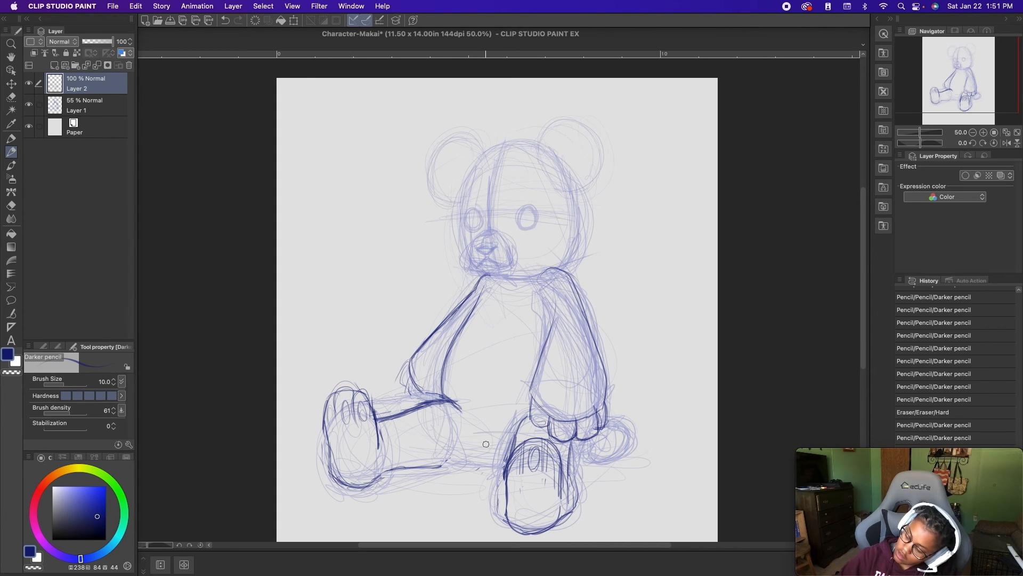
pyautogui.moveTo(400, 408); pyautogui.dragTo(447, 399)
pyautogui.moveTo(376, 412); pyautogui.dragTo(442, 405)
pyautogui.moveTo(376, 417); pyautogui.dragTo(456, 409)
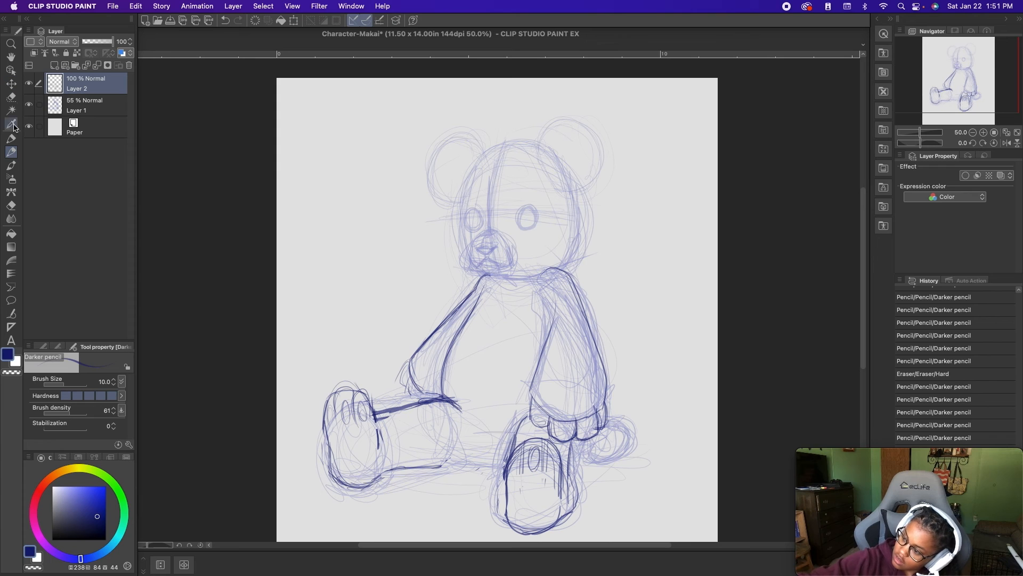
# - Lasso the traced right leg and foot, move them slightly inward toward the body, and deselect
pyautogui.click(11, 97)
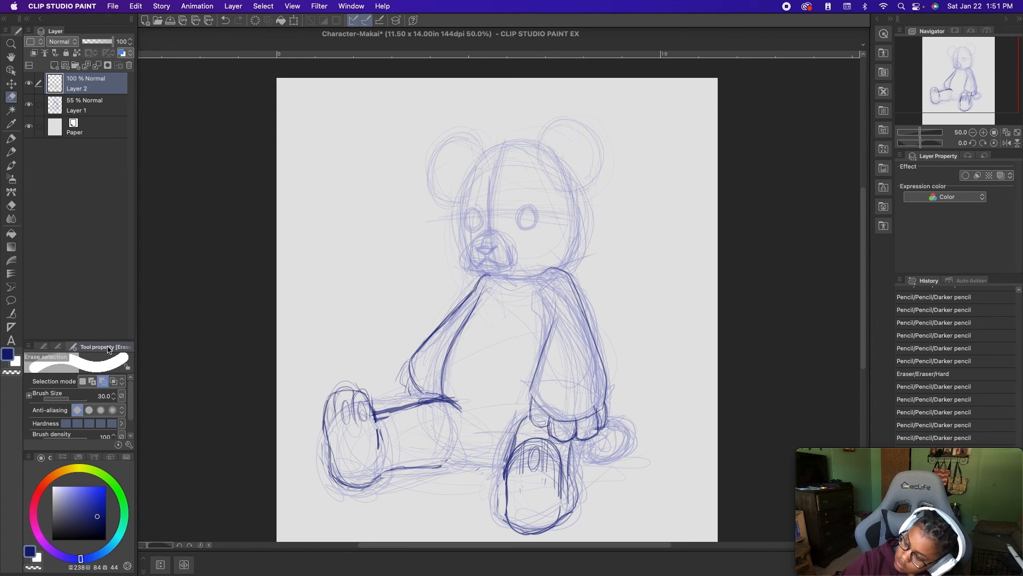
pyautogui.click(57, 347)
pyautogui.click(43, 346)
pyautogui.scroll(1, 131, 379)
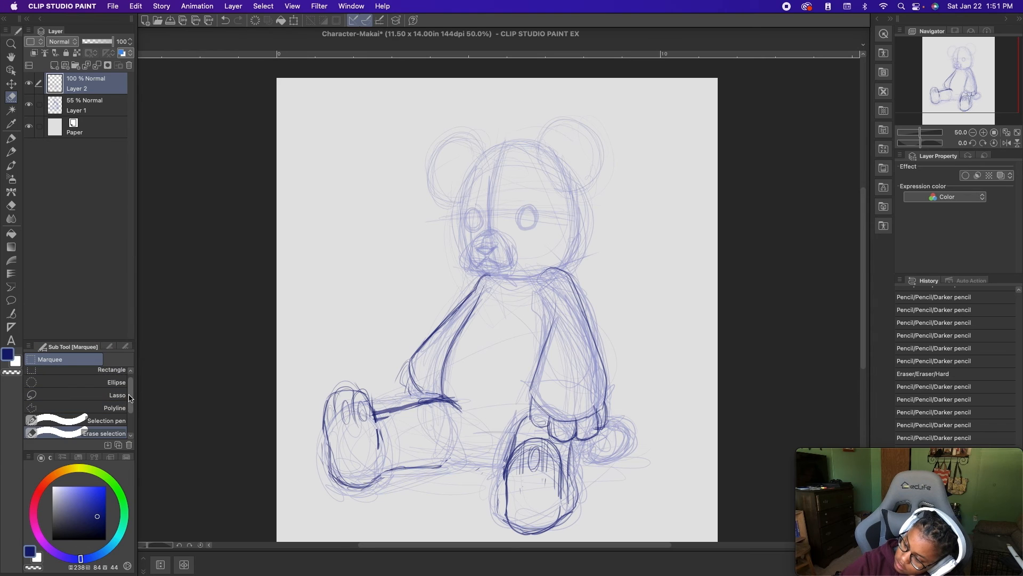
pyautogui.click(67, 401)
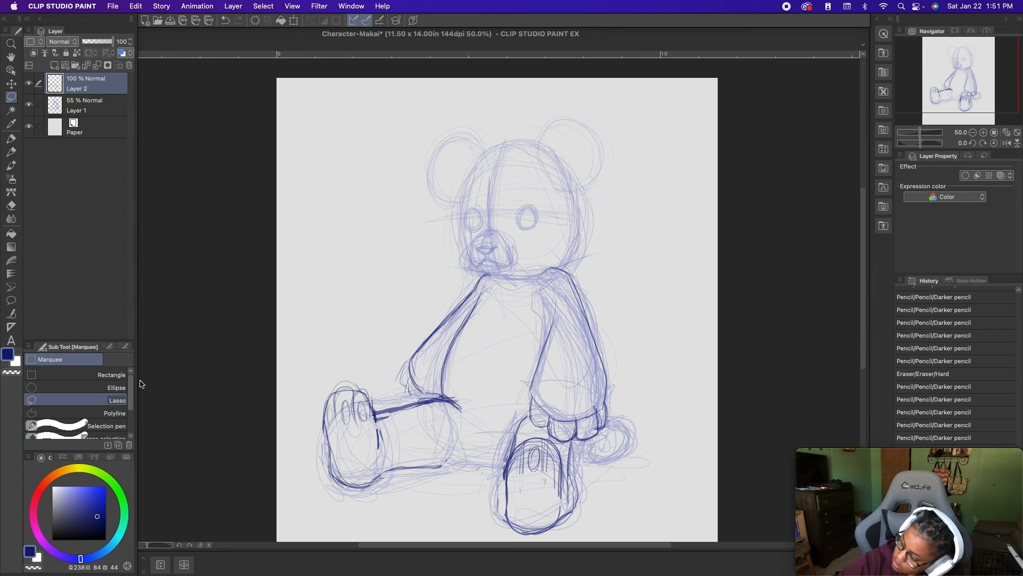
pyautogui.moveTo(359, 501)
pyautogui.mouseDown()
pyautogui.moveTo(300, 435)
pyautogui.moveTo(372, 367)
pyautogui.moveTo(487, 439)
pyautogui.moveTo(336, 489)
pyautogui.mouseUp()
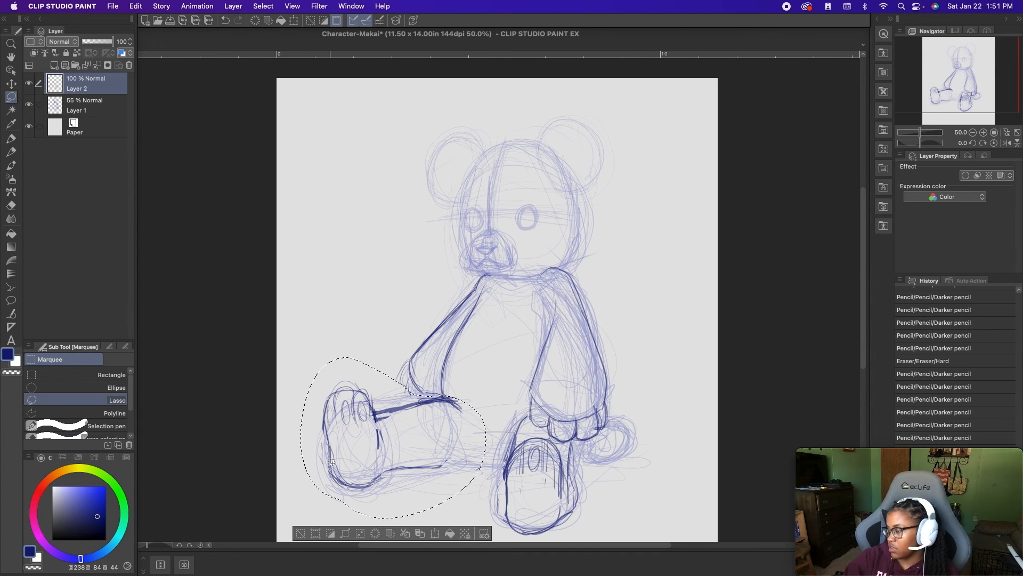
pyautogui.press('k')
pyautogui.moveTo(426, 402)
pyautogui.mouseDown()
pyautogui.moveTo(461, 395)
pyautogui.moveTo(447, 396)
pyautogui.mouseUp()
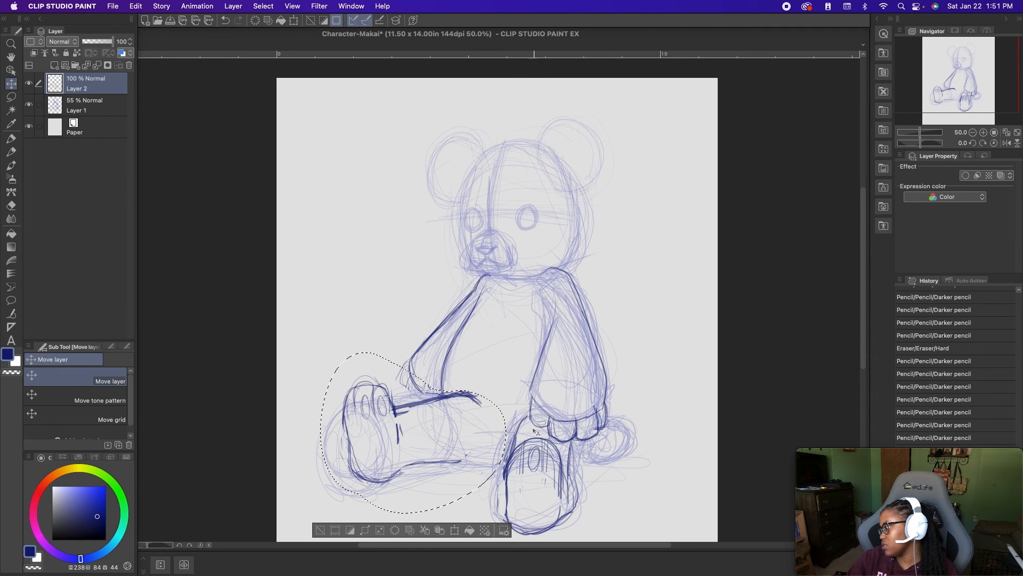
pyautogui.press('super+d')
# - Lasso the traced left foot and try moving it up and closer to the right leg
pyautogui.moveTo(590, 477); pyautogui.dragTo(590, 421)
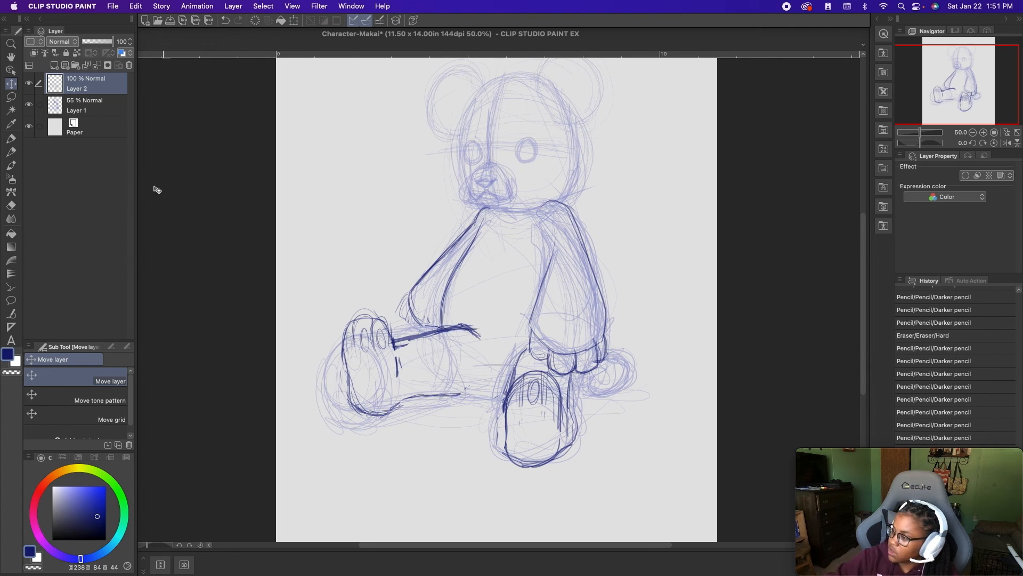
pyautogui.click(11, 96)
pyautogui.moveTo(483, 489)
pyautogui.mouseDown()
pyautogui.moveTo(487, 362)
pyautogui.moveTo(526, 344)
pyautogui.moveTo(551, 372)
pyautogui.moveTo(566, 370)
pyautogui.moveTo(478, 464)
pyautogui.mouseUp()
pyautogui.press('k')
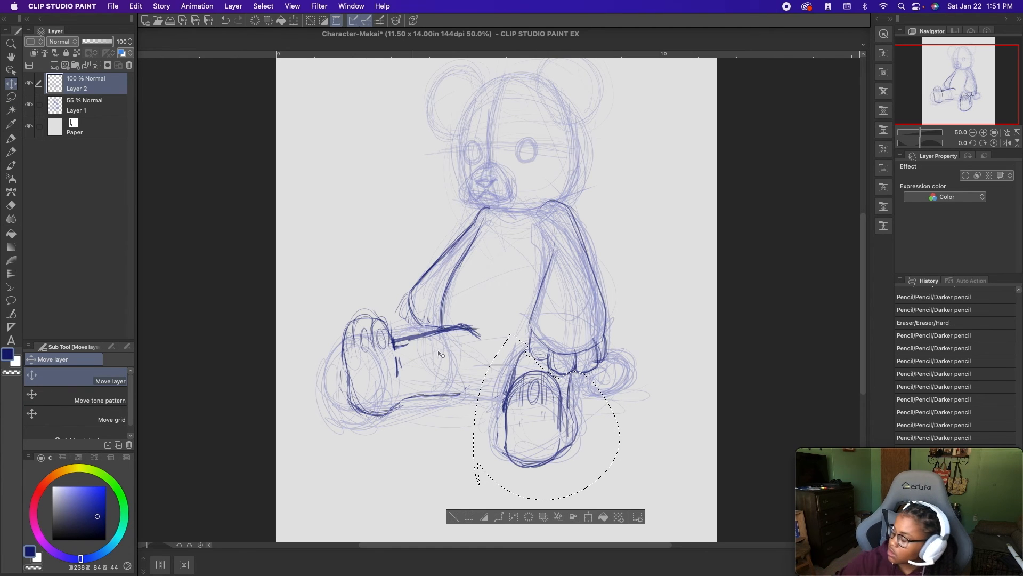
pyautogui.moveTo(506, 418)
pyautogui.mouseDown()
pyautogui.moveTo(546, 360)
pyautogui.moveTo(538, 370)
pyautogui.mouseUp()
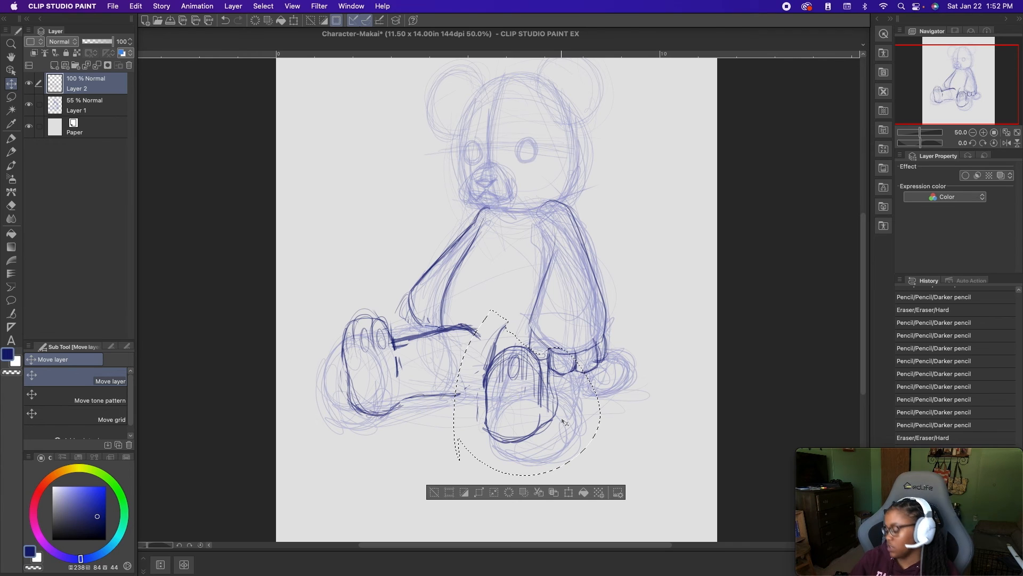
# - Undo the left foot's move, delete the selected foot drawing, and deselect
pyautogui.press('super+s')
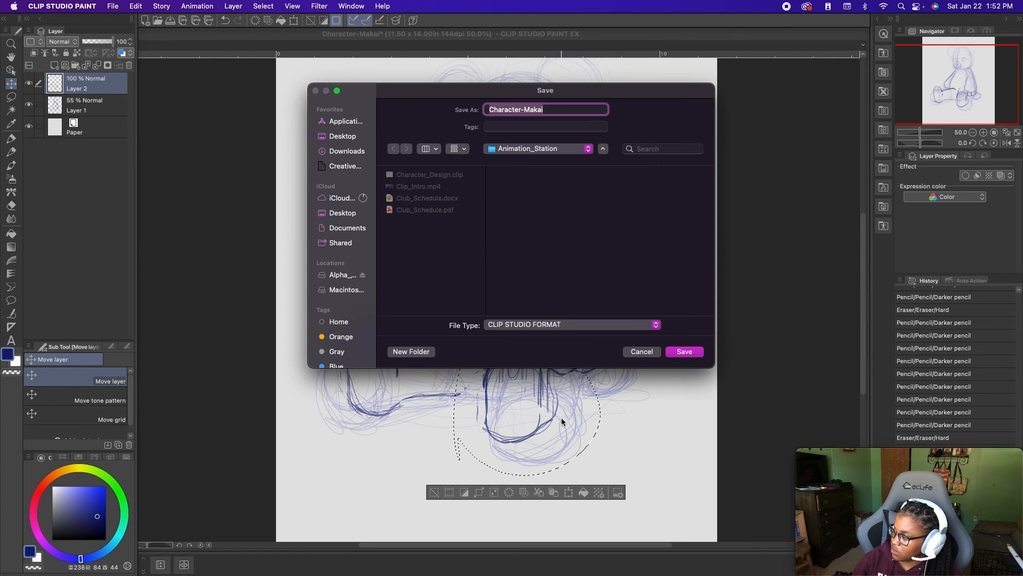
pyautogui.click(639, 349)
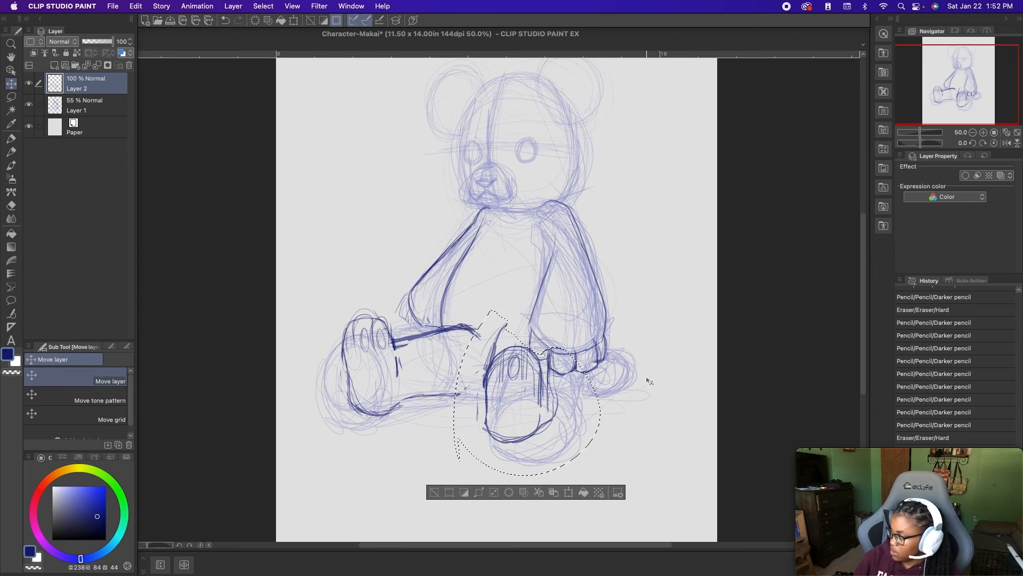
pyautogui.press('Delete')
pyautogui.press('super+z')
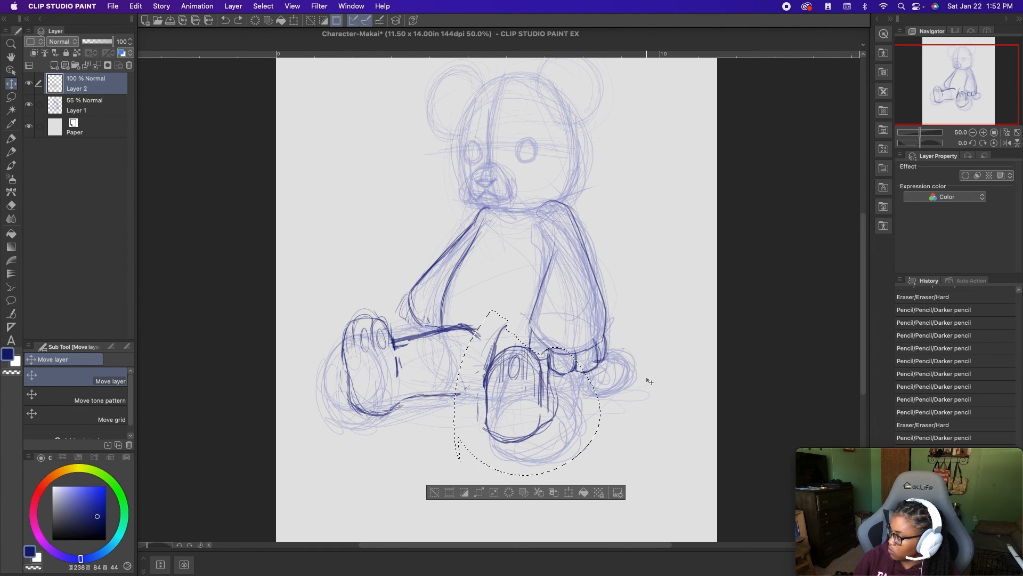
pyautogui.press('super+z')
pyautogui.press('Delete')
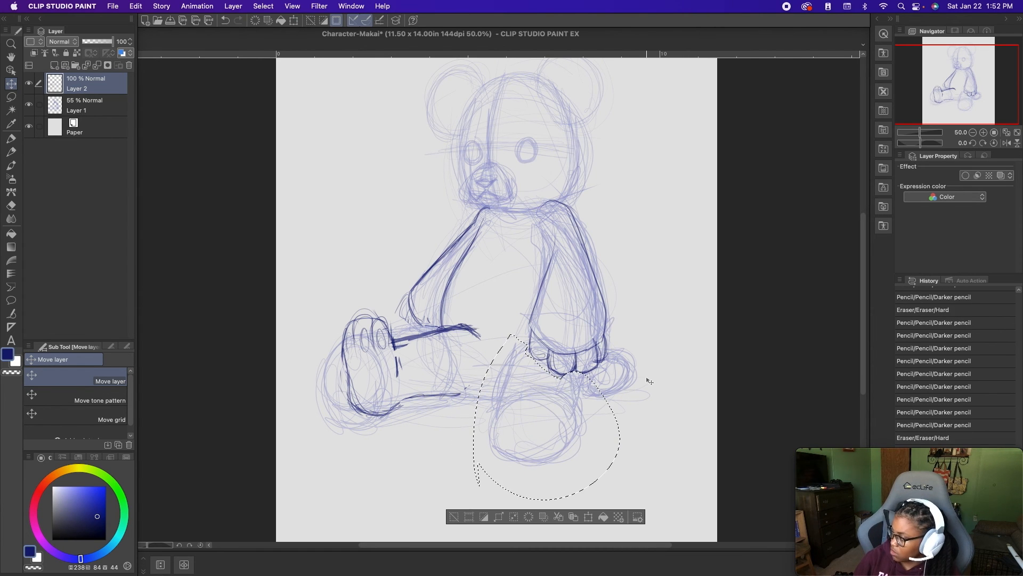
pyautogui.press('super+d')
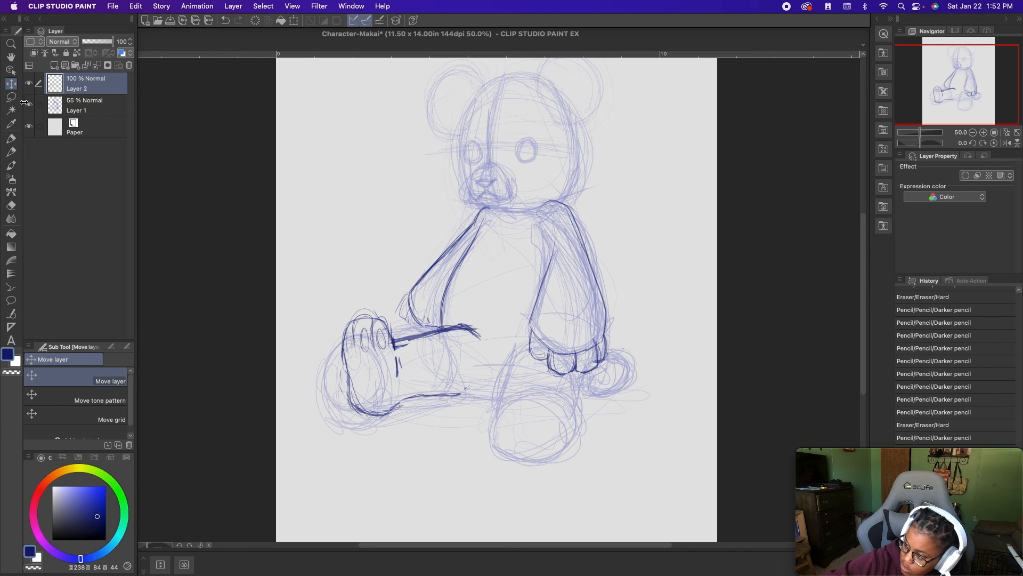
# - Extend the right leg's underside with the Darker pencil and sketch a light round form for the left leg beside it
pyautogui.click(11, 152)
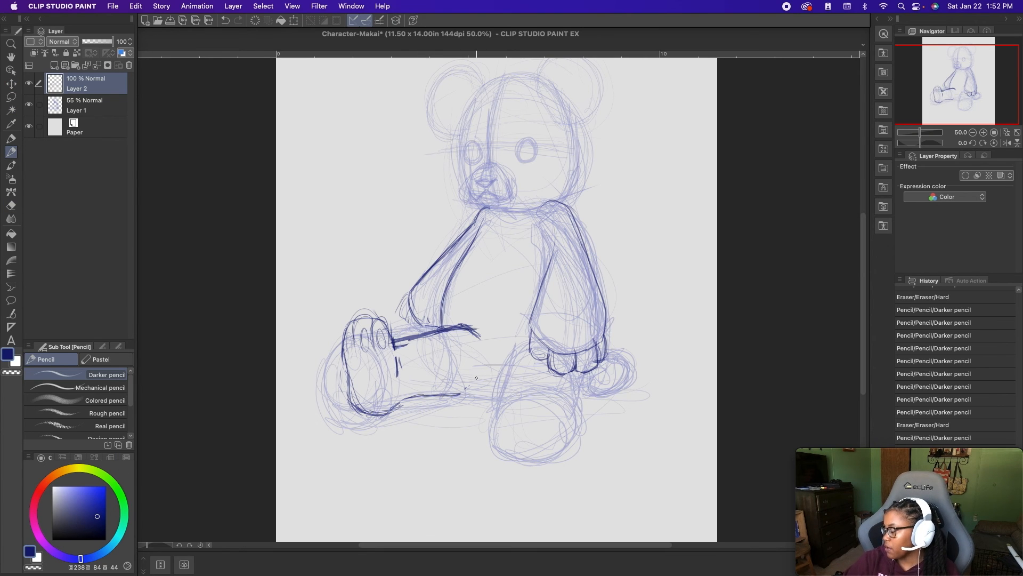
pyautogui.moveTo(482, 393)
pyautogui.mouseDown()
pyautogui.moveTo(438, 399)
pyautogui.moveTo(487, 394)
pyautogui.moveTo(517, 356)
pyautogui.mouseUp()
pyautogui.moveTo(478, 391)
pyautogui.mouseDown()
pyautogui.moveTo(548, 360)
pyautogui.moveTo(491, 406)
pyautogui.moveTo(537, 411)
pyautogui.moveTo(493, 437)
pyautogui.moveTo(518, 372)
pyautogui.mouseUp()
pyautogui.press('super+z')
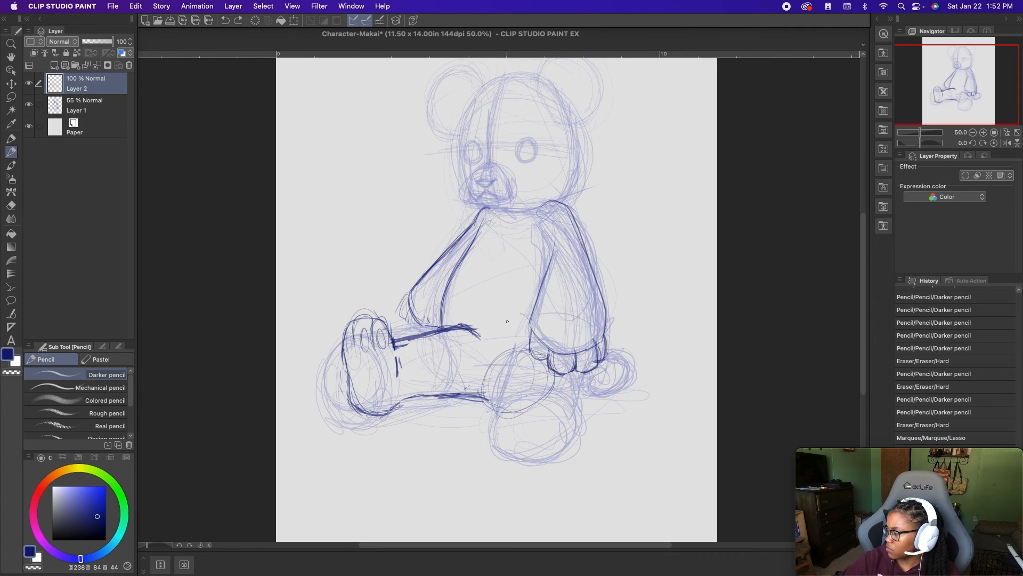
# - Trim the right leg's upper contour back to the body and mark the hip crease below the right arm
pyautogui.moveTo(477, 327)
pyautogui.mouseDown()
pyautogui.moveTo(487, 325)
pyautogui.moveTo(449, 332)
pyautogui.mouseUp()
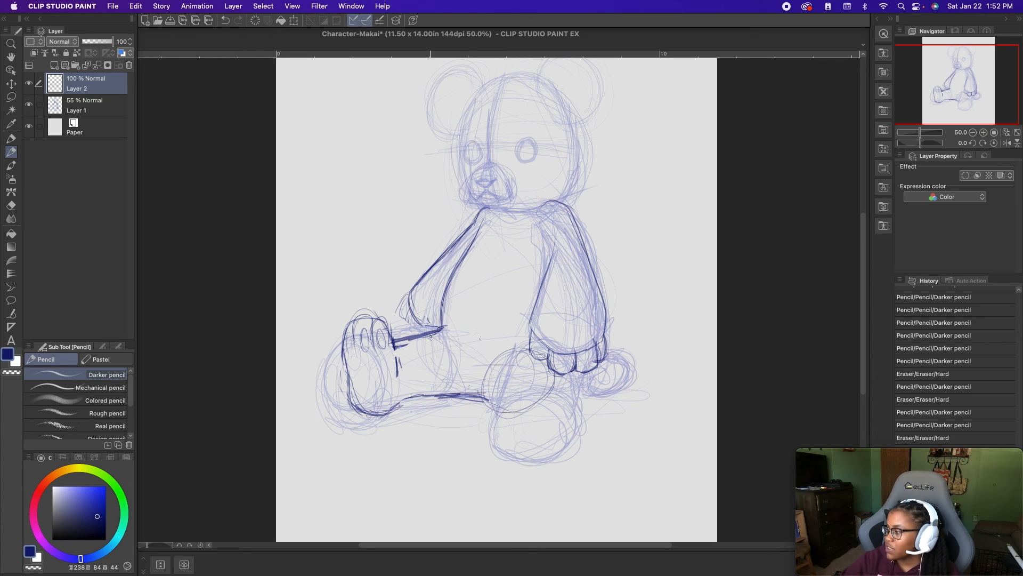
pyautogui.moveTo(441, 325); pyautogui.dragTo(445, 349)
# - Sketch overlapping circular construction lines for the left foot between the right leg and the left hand
pyautogui.moveTo(470, 392)
pyautogui.mouseDown()
pyautogui.moveTo(486, 393)
pyautogui.moveTo(508, 341)
pyautogui.mouseUp()
pyautogui.moveTo(476, 372); pyautogui.dragTo(535, 342)
pyautogui.moveTo(524, 395)
pyautogui.mouseDown()
pyautogui.moveTo(527, 341)
pyautogui.moveTo(475, 373)
pyautogui.moveTo(523, 375)
pyautogui.moveTo(488, 339)
pyautogui.mouseUp()
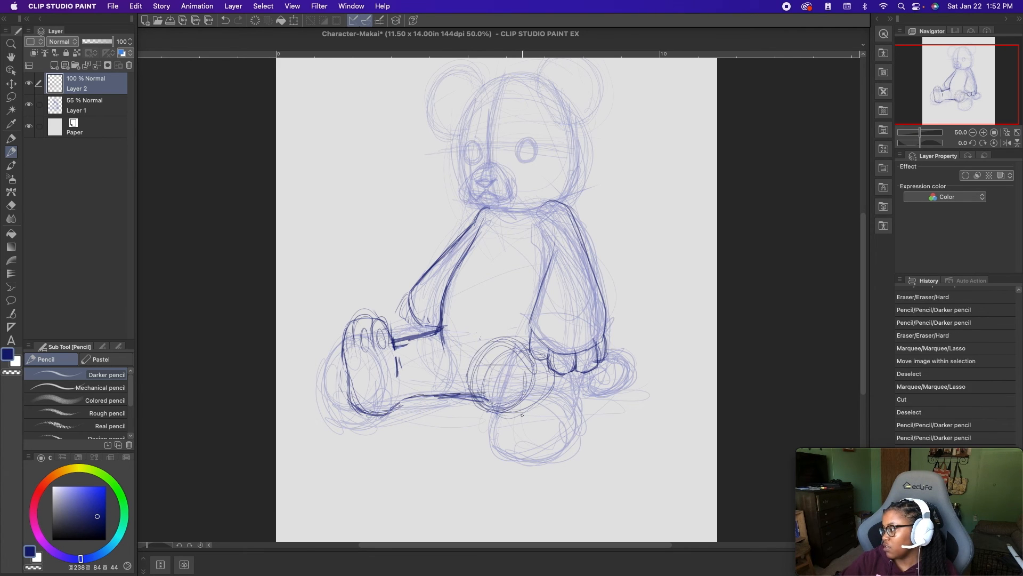
pyautogui.moveTo(523, 391)
pyautogui.mouseDown()
pyautogui.moveTo(480, 443)
pyautogui.moveTo(463, 405)
pyautogui.moveTo(528, 415)
pyautogui.moveTo(462, 439)
pyautogui.moveTo(516, 395)
pyautogui.mouseUp()
# - Try an outline around the left foot's lower part and undo it
pyautogui.moveTo(457, 424); pyautogui.dragTo(463, 375)
pyautogui.moveTo(462, 393)
pyautogui.mouseDown()
pyautogui.moveTo(481, 366)
pyautogui.moveTo(512, 371)
pyautogui.moveTo(484, 431)
pyautogui.moveTo(454, 372)
pyautogui.moveTo(461, 390)
pyautogui.moveTo(506, 413)
pyautogui.moveTo(500, 434)
pyautogui.moveTo(489, 337)
pyautogui.moveTo(463, 422)
pyautogui.moveTo(509, 405)
pyautogui.moveTo(513, 423)
pyautogui.mouseUp()
pyautogui.press('super+z')
pyautogui.press('super+z')
pyautogui.press('super+z')
# - Draw the left foot as a tall oval sole and connect the leg's underside up toward the left hand
pyautogui.moveTo(549, 373)
pyautogui.mouseDown()
pyautogui.moveTo(510, 411)
pyautogui.moveTo(503, 345)
pyautogui.moveTo(487, 439)
pyautogui.mouseUp()
pyautogui.moveTo(486, 335)
pyautogui.mouseDown()
pyautogui.moveTo(513, 397)
pyautogui.moveTo(475, 334)
pyautogui.moveTo(521, 364)
pyautogui.moveTo(522, 349)
pyautogui.moveTo(478, 322)
pyautogui.moveTo(455, 393)
pyautogui.mouseUp()
pyautogui.moveTo(459, 349); pyautogui.dragTo(455, 386)
pyautogui.moveTo(455, 380)
pyautogui.mouseDown()
pyautogui.moveTo(462, 426)
pyautogui.moveTo(506, 422)
pyautogui.moveTo(520, 403)
pyautogui.mouseUp()
pyautogui.moveTo(538, 373); pyautogui.dragTo(521, 406)
pyautogui.moveTo(470, 355)
pyautogui.mouseDown()
pyautogui.moveTo(471, 334)
pyautogui.moveTo(505, 344)
pyautogui.mouseUp()
# - Darken the right foot's outline along the inner edge, outer side and rounded top
pyautogui.moveTo(394, 358)
pyautogui.mouseDown()
pyautogui.moveTo(360, 316)
pyautogui.moveTo(343, 379)
pyautogui.mouseUp()
pyautogui.moveTo(345, 383); pyautogui.dragTo(347, 323)
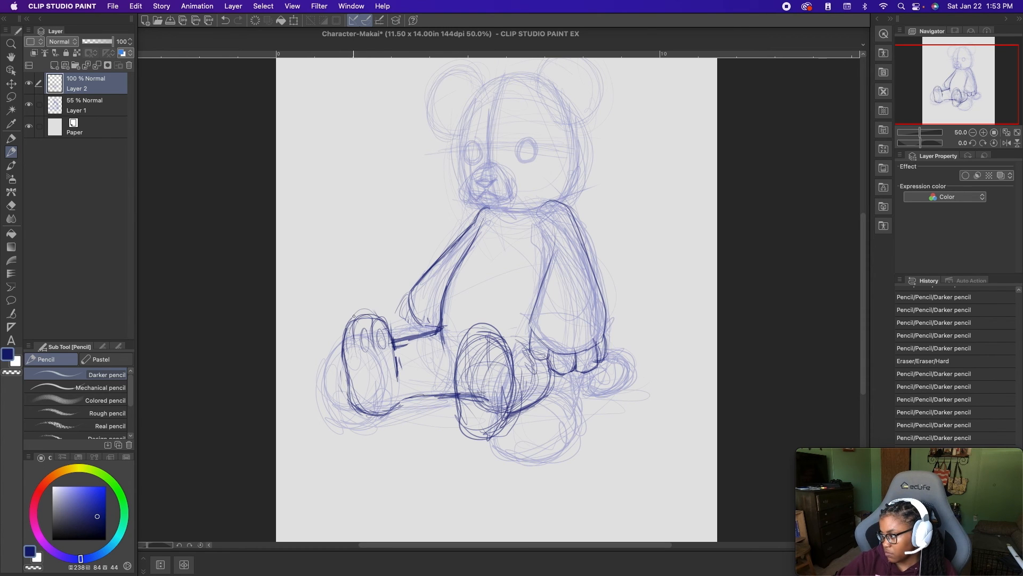
pyautogui.moveTo(399, 373)
pyautogui.mouseDown()
pyautogui.moveTo(388, 319)
pyautogui.moveTo(343, 384)
pyautogui.mouseUp()
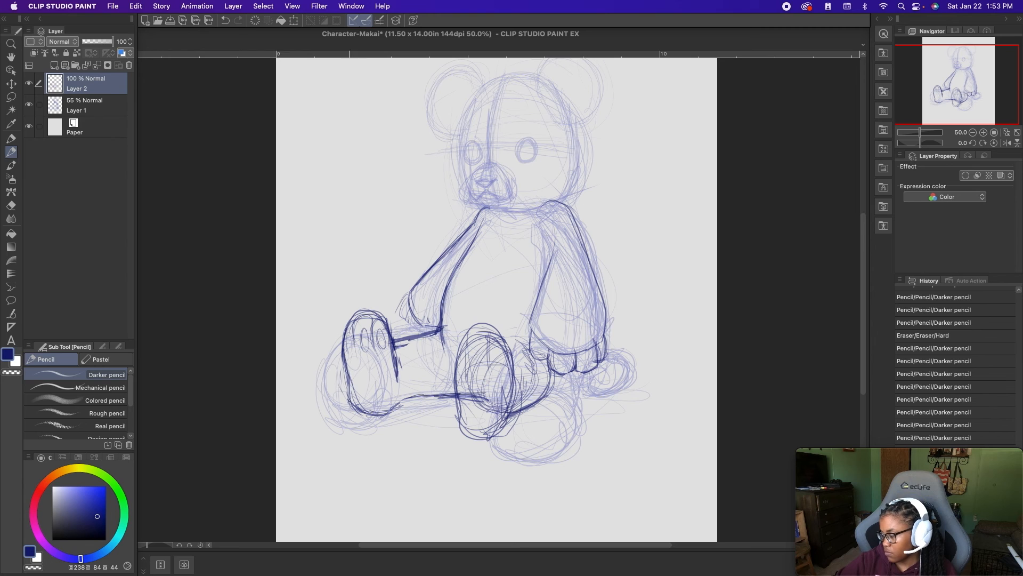
pyautogui.moveTo(345, 326); pyautogui.dragTo(385, 318)
# - Reinforce the left leg's underside behind the hand and add a long line down the inside of the left arm
pyautogui.moveTo(513, 411)
pyautogui.mouseDown()
pyautogui.moveTo(566, 394)
pyautogui.moveTo(549, 403)
pyautogui.mouseUp()
pyautogui.moveTo(567, 249); pyautogui.dragTo(578, 356)
# - Try a round tail outline behind the left hand and undo it
pyautogui.moveTo(553, 233)
pyautogui.mouseDown()
pyautogui.moveTo(574, 281)
pyautogui.moveTo(576, 384)
pyautogui.moveTo(579, 363)
pyautogui.moveTo(609, 358)
pyautogui.moveTo(569, 395)
pyautogui.moveTo(600, 394)
pyautogui.moveTo(624, 345)
pyautogui.mouseUp()
pyautogui.press('super+z')
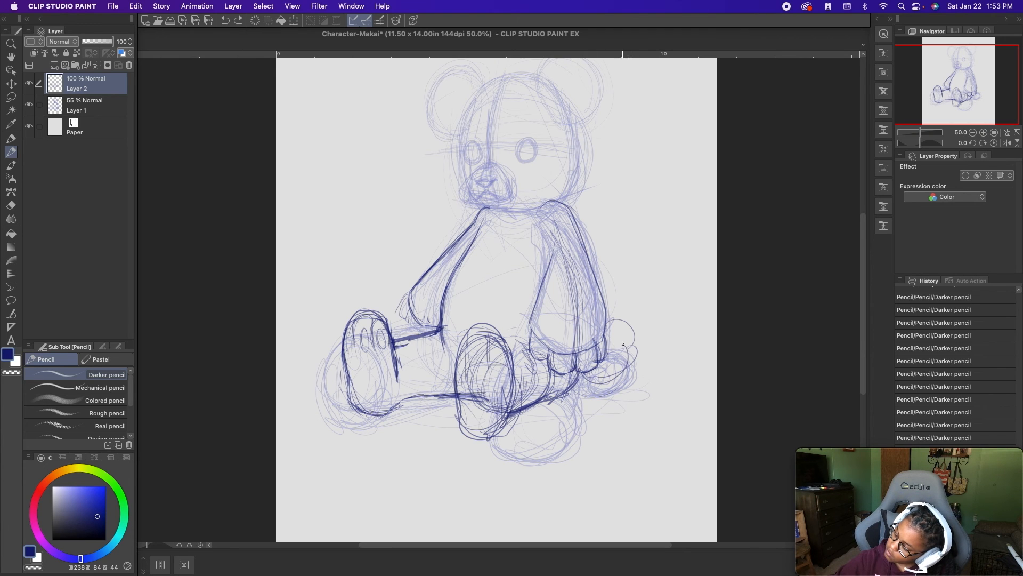
pyautogui.press('super+z')
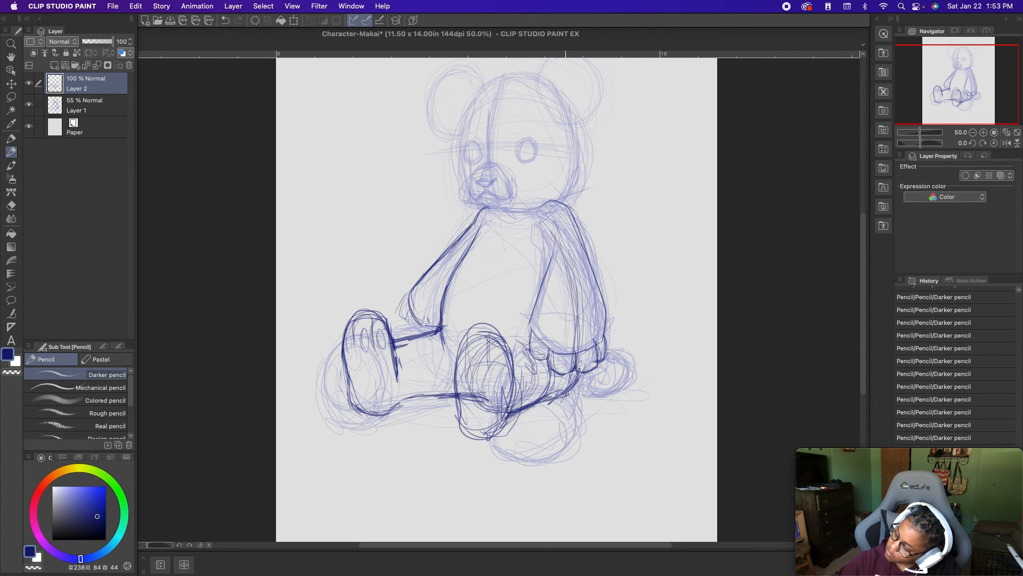
# - Clean up the left foot's lower part and sketch an arched belly patch on the torso
pyautogui.moveTo(490, 407)
pyautogui.mouseDown()
pyautogui.moveTo(465, 397)
pyautogui.moveTo(506, 404)
pyautogui.mouseUp()
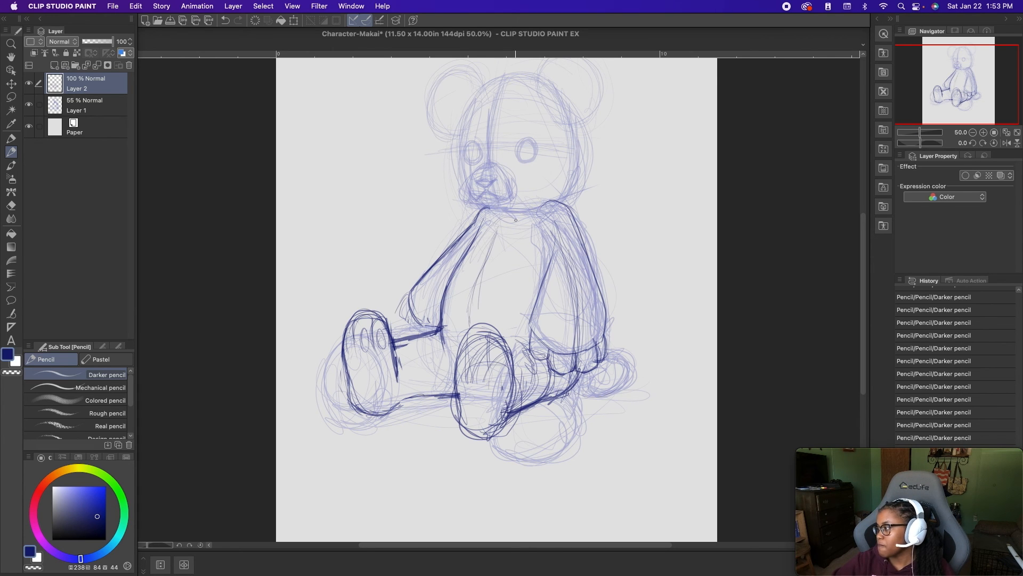
pyautogui.moveTo(532, 262)
pyautogui.mouseDown()
pyautogui.moveTo(543, 282)
pyautogui.moveTo(503, 218)
pyautogui.moveTo(455, 266)
pyautogui.mouseUp()
pyautogui.moveTo(496, 220)
pyautogui.mouseDown()
pyautogui.moveTo(533, 269)
pyautogui.moveTo(551, 280)
pyautogui.moveTo(518, 217)
pyautogui.mouseUp()
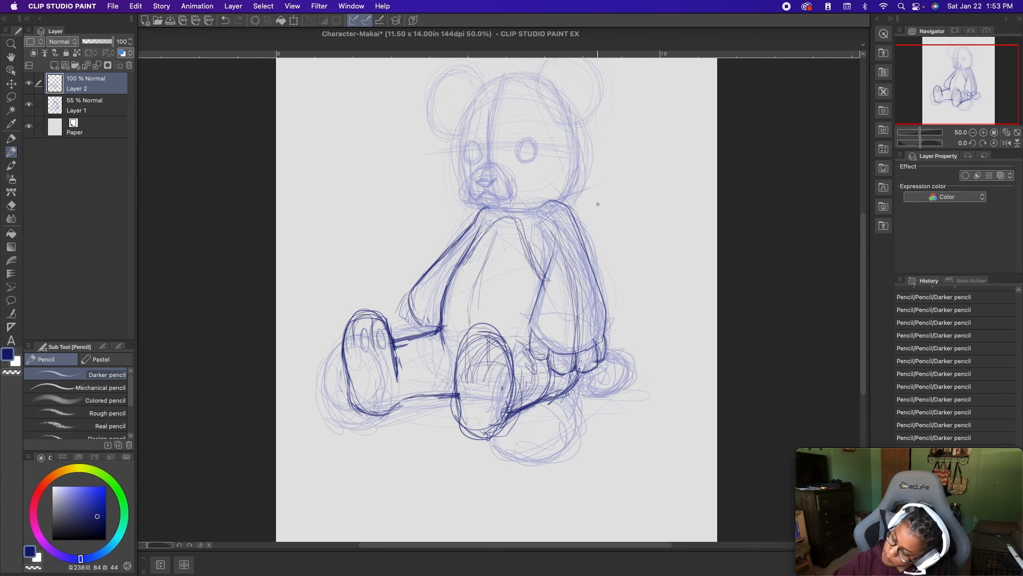
# - Trace the head's lower back edge above the left shoulder and rework the left arm's outer contour
pyautogui.hscroll(3, 598, 203)
pyautogui.scroll(3, 532, 342)
pyautogui.moveTo(469, 316)
pyautogui.mouseDown()
pyautogui.moveTo(509, 454)
pyautogui.moveTo(477, 329)
pyautogui.moveTo(452, 330)
pyautogui.moveTo(477, 352)
pyautogui.moveTo(459, 330)
pyautogui.moveTo(481, 279)
pyautogui.mouseUp()
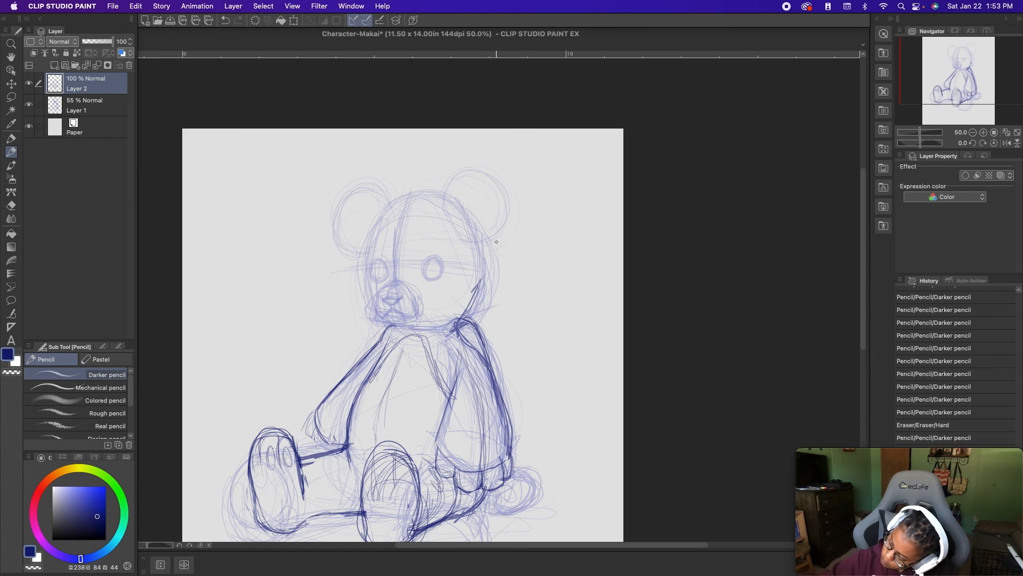
pyautogui.moveTo(488, 352); pyautogui.dragTo(465, 330)
pyautogui.press('super+z')
pyautogui.press('super+z')
pyautogui.moveTo(478, 335)
pyautogui.mouseDown()
pyautogui.moveTo(486, 358)
pyautogui.moveTo(467, 301)
pyautogui.moveTo(496, 385)
pyautogui.mouseUp()
pyautogui.moveTo(471, 329); pyautogui.dragTo(500, 393)
pyautogui.moveTo(486, 276)
pyautogui.mouseDown()
pyautogui.moveTo(472, 298)
pyautogui.moveTo(487, 275)
pyautogui.mouseUp()
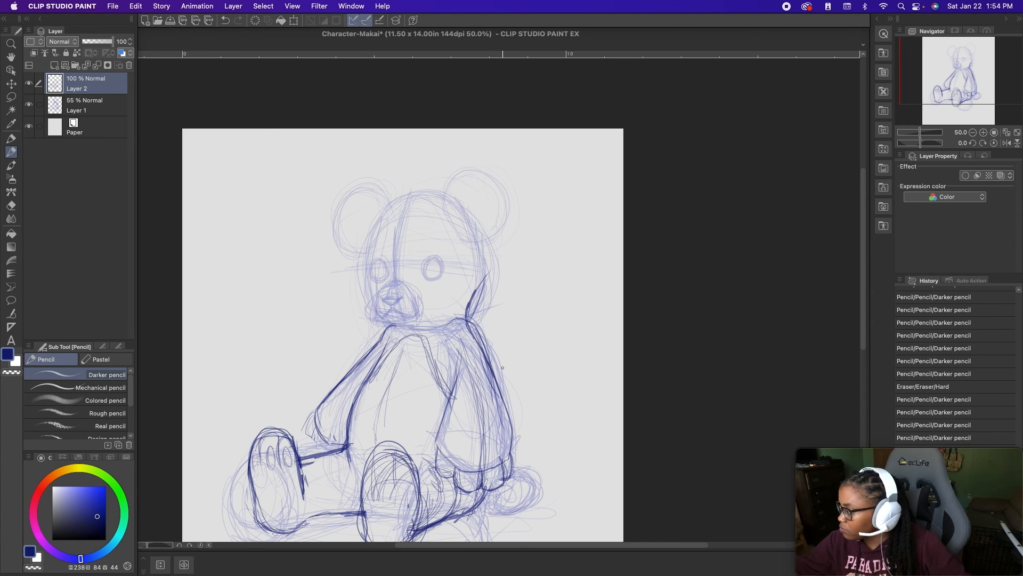
# - Trace the nose, the mouth and the near edge of the muzzle in dark blue over the rough sketch
pyautogui.moveTo(420, 256); pyautogui.dragTo(434, 313)
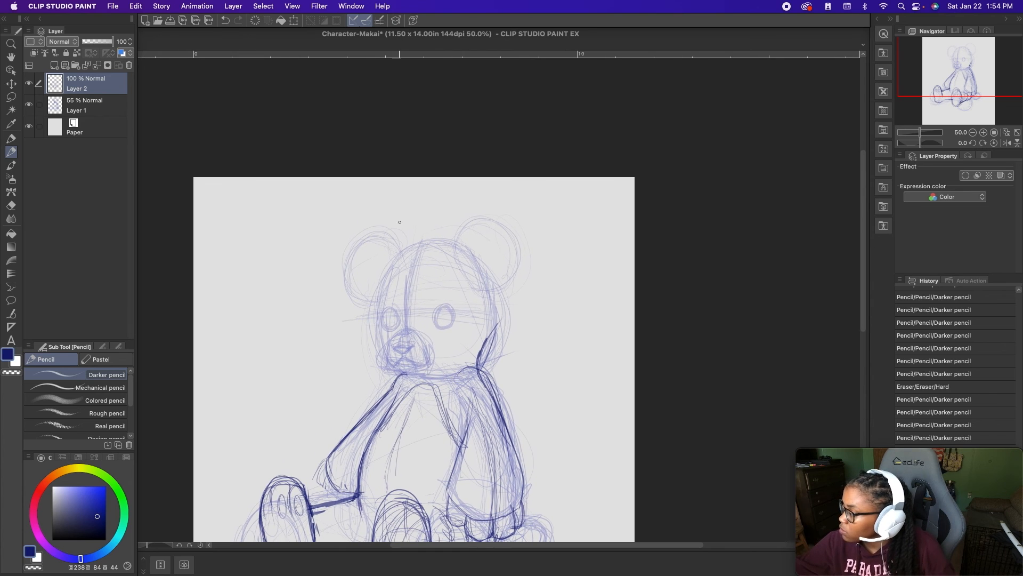
pyautogui.scroll(1, 424, 290)
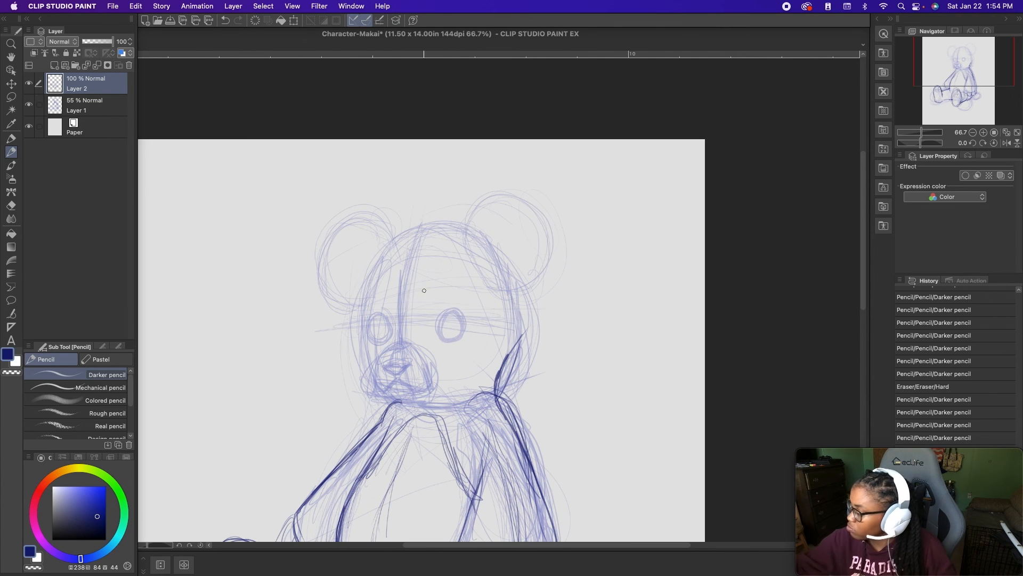
pyautogui.moveTo(395, 381)
pyautogui.mouseDown()
pyautogui.moveTo(420, 395)
pyautogui.moveTo(428, 385)
pyautogui.moveTo(375, 379)
pyautogui.moveTo(376, 363)
pyautogui.moveTo(378, 392)
pyautogui.moveTo(372, 376)
pyautogui.moveTo(420, 334)
pyautogui.moveTo(389, 363)
pyautogui.moveTo(413, 364)
pyautogui.moveTo(386, 364)
pyautogui.moveTo(410, 369)
pyautogui.moveTo(383, 363)
pyautogui.moveTo(407, 361)
pyautogui.mouseUp()
pyautogui.press('super+z')
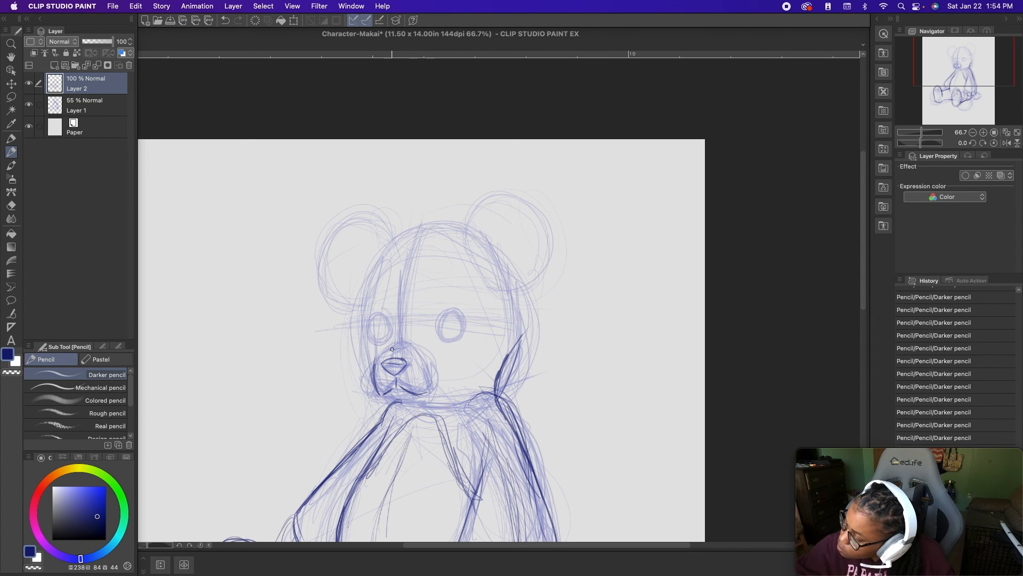
pyautogui.moveTo(380, 356)
pyautogui.mouseDown()
pyautogui.moveTo(410, 342)
pyautogui.moveTo(422, 358)
pyautogui.mouseUp()
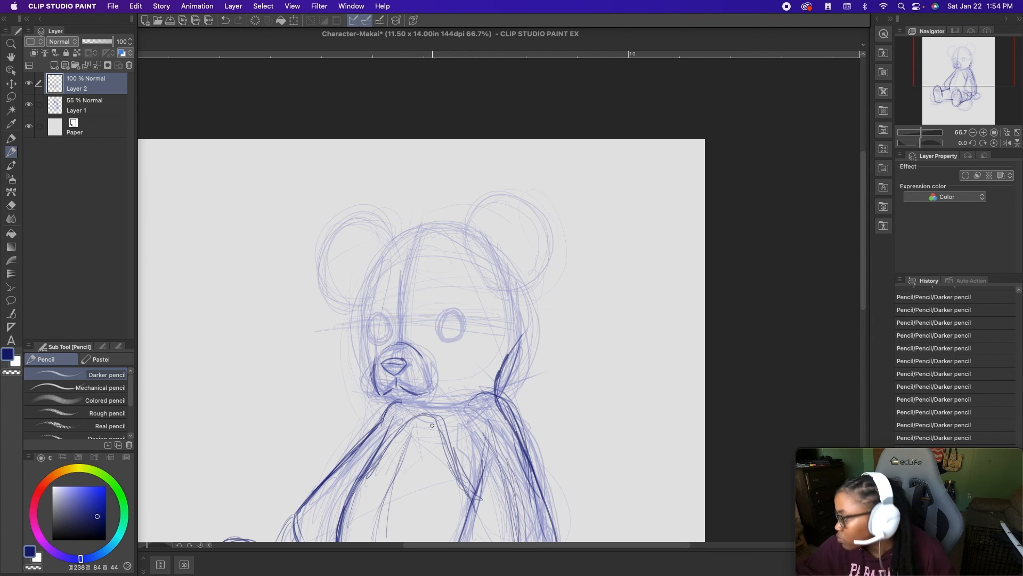
# - Rework the chin line under the mouth and clear most of the head's lower back edge above the left shoulder
pyautogui.moveTo(391, 390); pyautogui.dragTo(411, 401)
pyautogui.press('super+z')
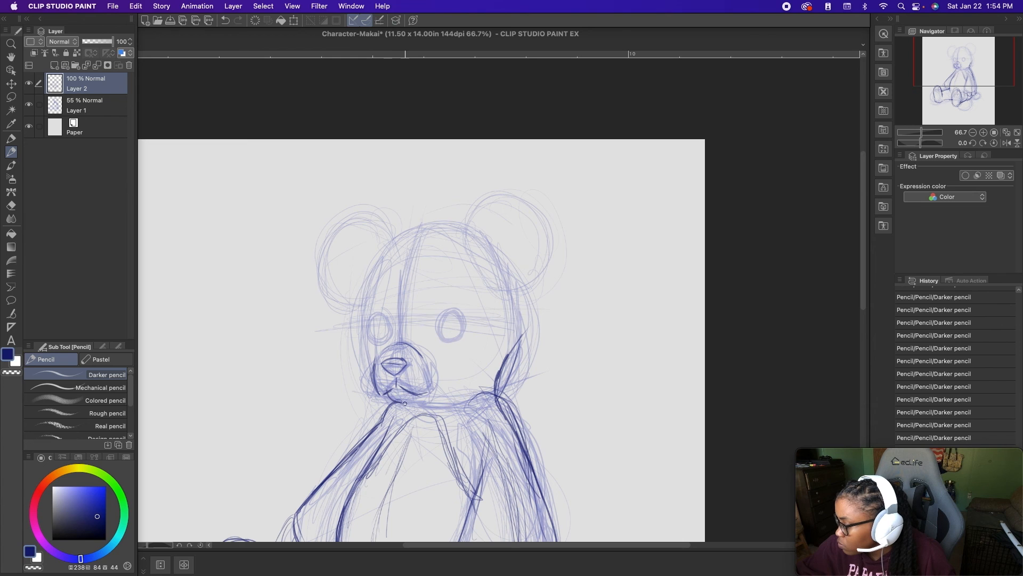
pyautogui.moveTo(387, 396); pyautogui.dragTo(401, 404)
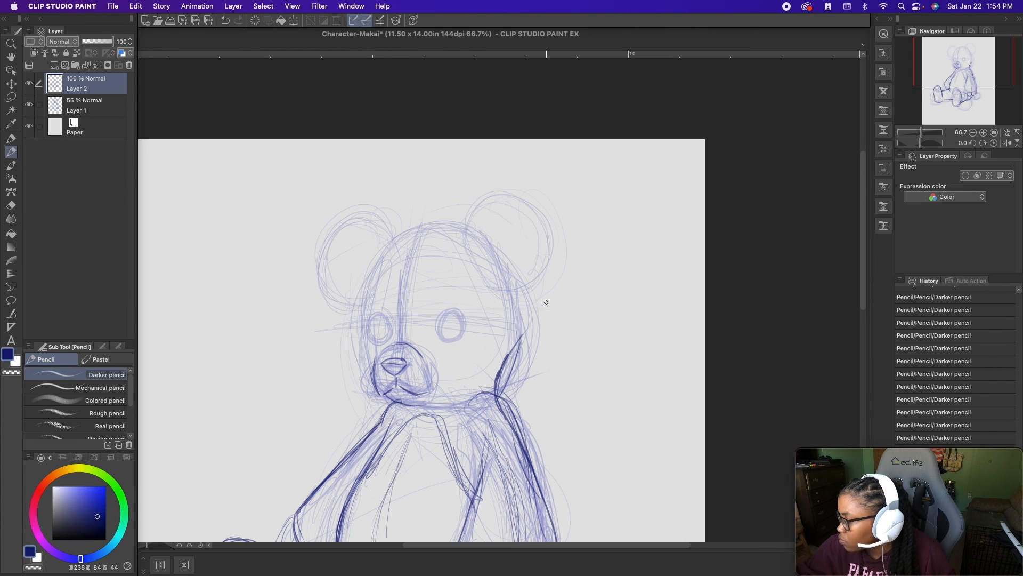
pyautogui.press('super+z')
pyautogui.press('super+z')
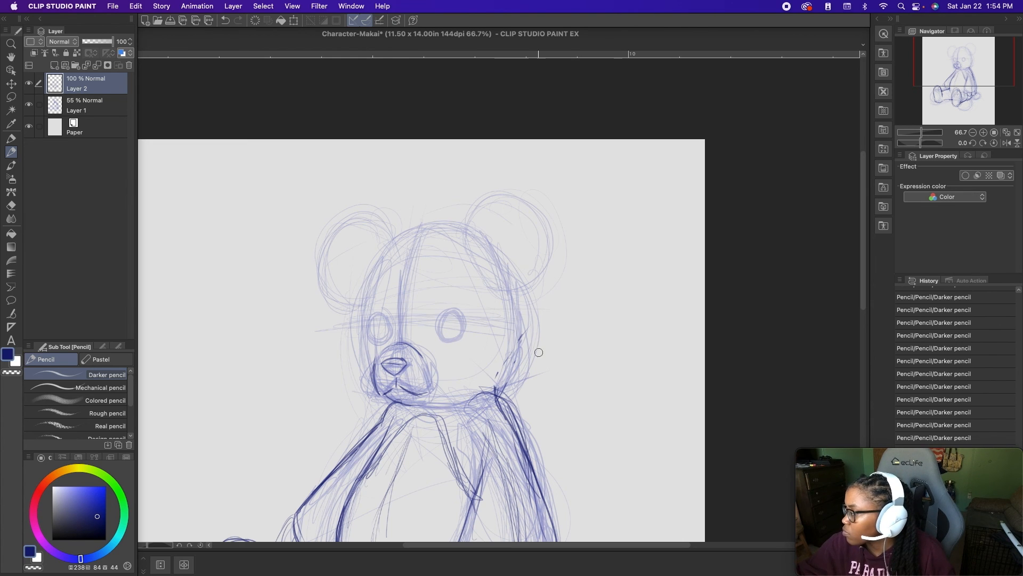
# - Outline the bear's left ear with a jagged torn notch at its top edge
pyautogui.moveTo(469, 229); pyautogui.dragTo(480, 203)
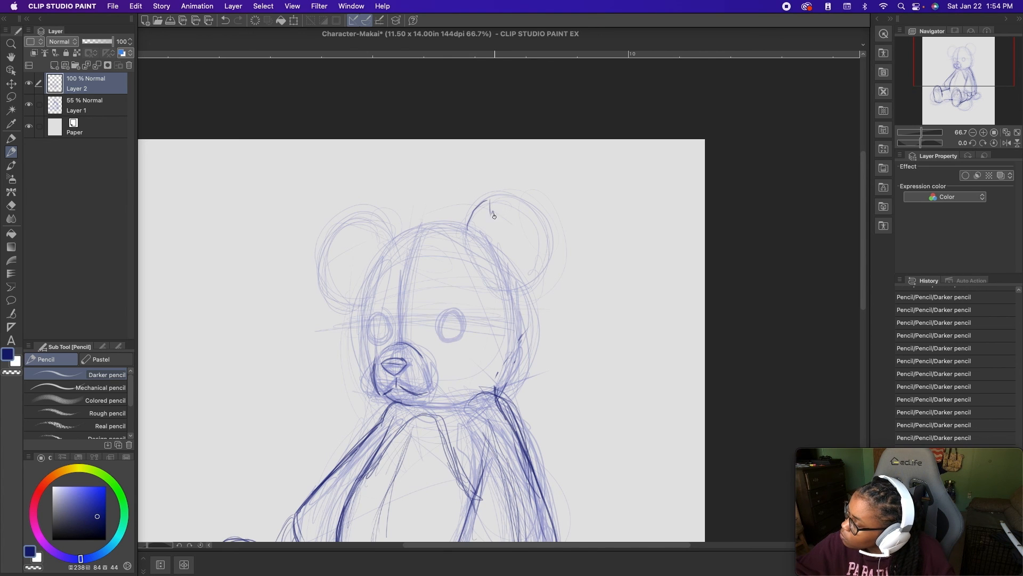
pyautogui.moveTo(495, 225)
pyautogui.mouseDown()
pyautogui.moveTo(520, 200)
pyautogui.moveTo(548, 220)
pyautogui.moveTo(558, 247)
pyautogui.moveTo(531, 288)
pyautogui.mouseUp()
pyautogui.moveTo(561, 249); pyautogui.dragTo(509, 293)
pyautogui.moveTo(468, 232); pyautogui.dragTo(487, 197)
pyautogui.moveTo(471, 220)
pyautogui.mouseDown()
pyautogui.moveTo(491, 199)
pyautogui.moveTo(495, 225)
pyautogui.moveTo(525, 200)
pyautogui.mouseUp()
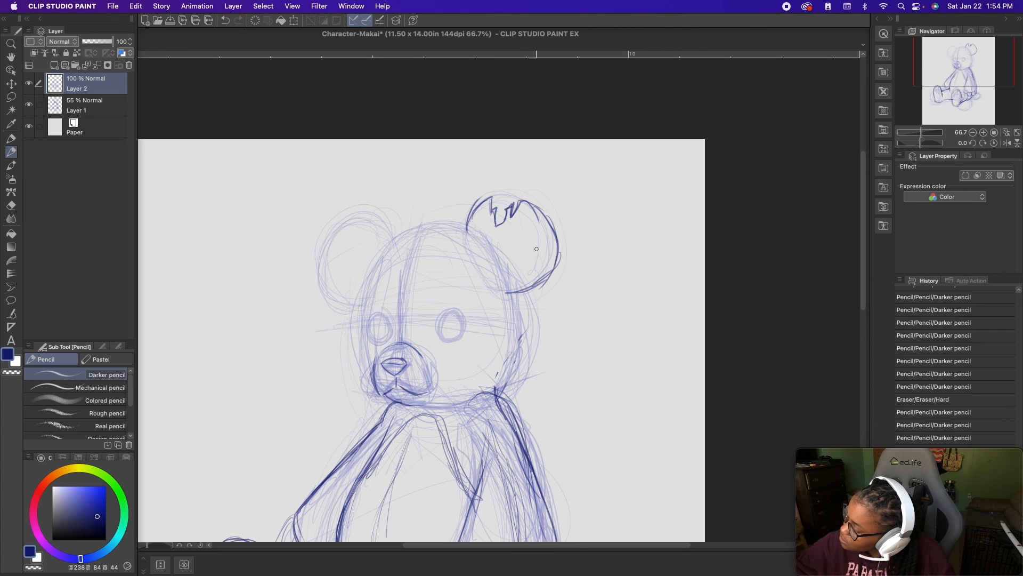
# - Draw the left ear's inner contour and trace the back edge of the head from the ear down to the shoulder
pyautogui.moveTo(478, 241); pyautogui.dragTo(481, 231)
pyautogui.moveTo(479, 233)
pyautogui.mouseDown()
pyautogui.moveTo(487, 225)
pyautogui.moveTo(536, 235)
pyautogui.moveTo(518, 270)
pyautogui.moveTo(519, 214)
pyautogui.mouseUp()
pyautogui.moveTo(532, 259)
pyautogui.mouseDown()
pyautogui.moveTo(501, 273)
pyautogui.moveTo(521, 268)
pyautogui.moveTo(513, 347)
pyautogui.mouseUp()
pyautogui.moveTo(510, 293)
pyautogui.mouseDown()
pyautogui.moveTo(514, 343)
pyautogui.moveTo(495, 384)
pyautogui.moveTo(498, 414)
pyautogui.moveTo(514, 318)
pyautogui.moveTo(509, 293)
pyautogui.moveTo(500, 403)
pyautogui.mouseUp()
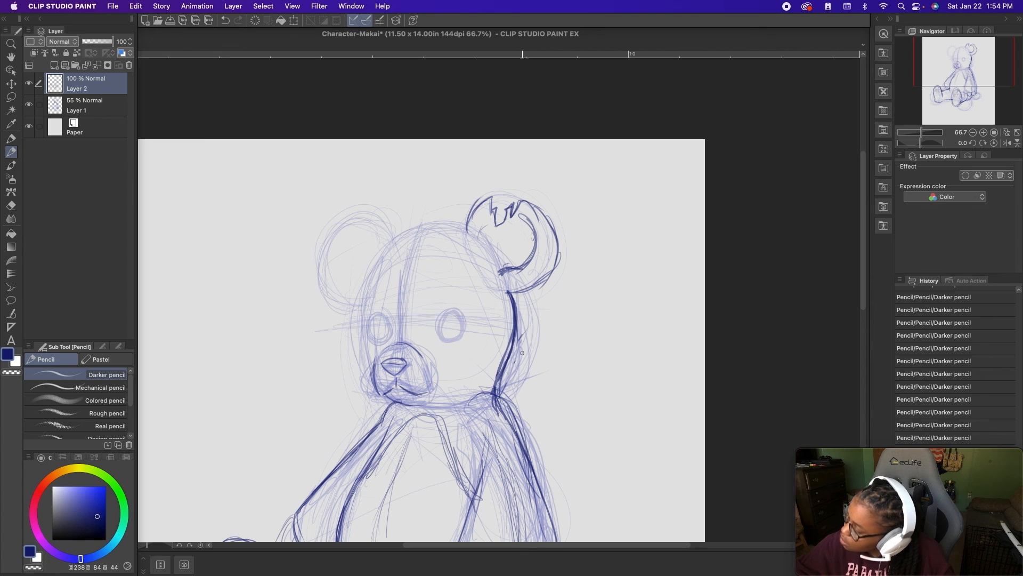
# - Trace the top of the head between the ears and outline both oval eyes
pyautogui.moveTo(467, 235); pyautogui.dragTo(410, 235)
pyautogui.moveTo(454, 234); pyautogui.dragTo(387, 245)
pyautogui.moveTo(404, 235); pyautogui.dragTo(376, 257)
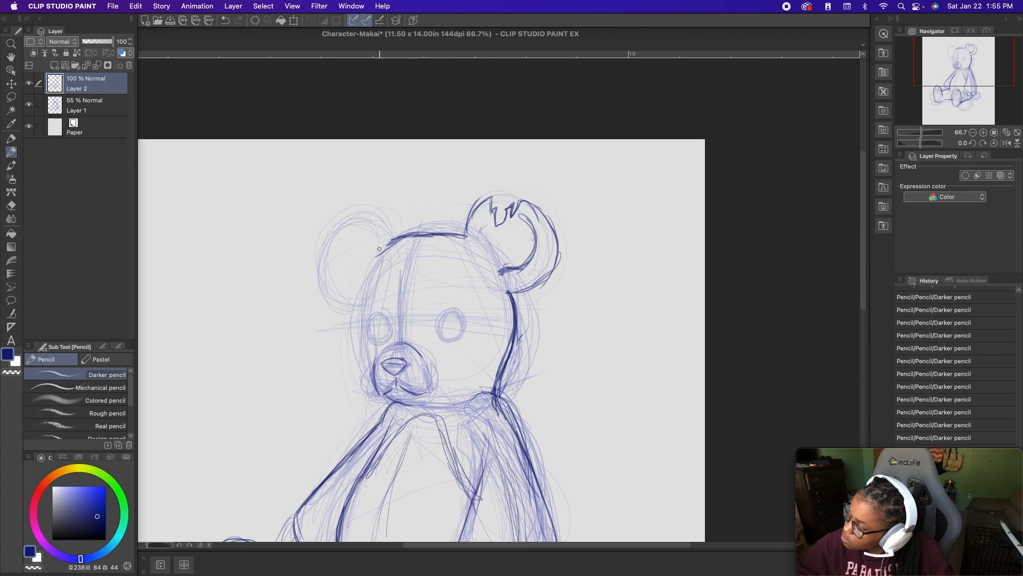
pyautogui.moveTo(447, 312)
pyautogui.mouseDown()
pyautogui.moveTo(453, 338)
pyautogui.moveTo(463, 324)
pyautogui.moveTo(444, 317)
pyautogui.moveTo(462, 318)
pyautogui.moveTo(444, 333)
pyautogui.moveTo(454, 315)
pyautogui.mouseUp()
pyautogui.moveTo(375, 309)
pyautogui.mouseDown()
pyautogui.moveTo(377, 337)
pyautogui.moveTo(390, 334)
pyautogui.mouseUp()
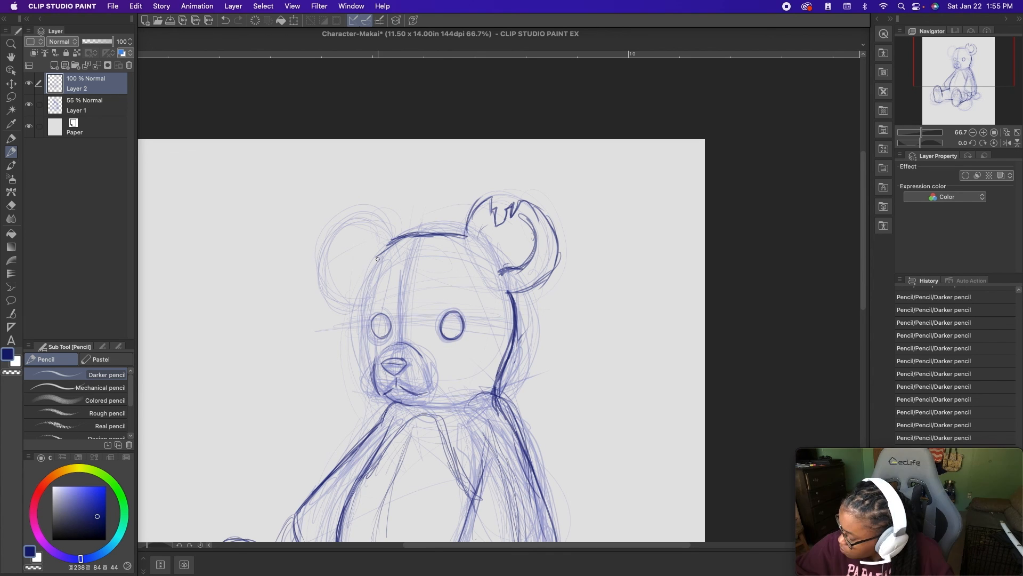
# - Outline the rounded muzzle and trace the far side of the face beside the right eye down to it
pyautogui.moveTo(366, 296); pyautogui.dragTo(370, 368)
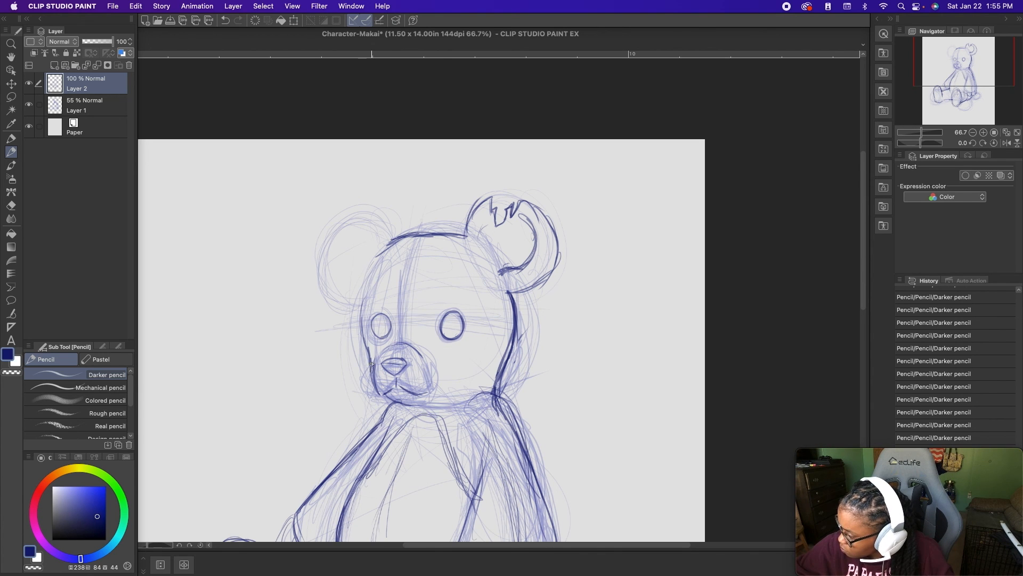
pyautogui.press('super+z')
pyautogui.moveTo(371, 359); pyautogui.dragTo(380, 395)
pyautogui.press('super+z')
pyautogui.moveTo(377, 351); pyautogui.dragTo(371, 387)
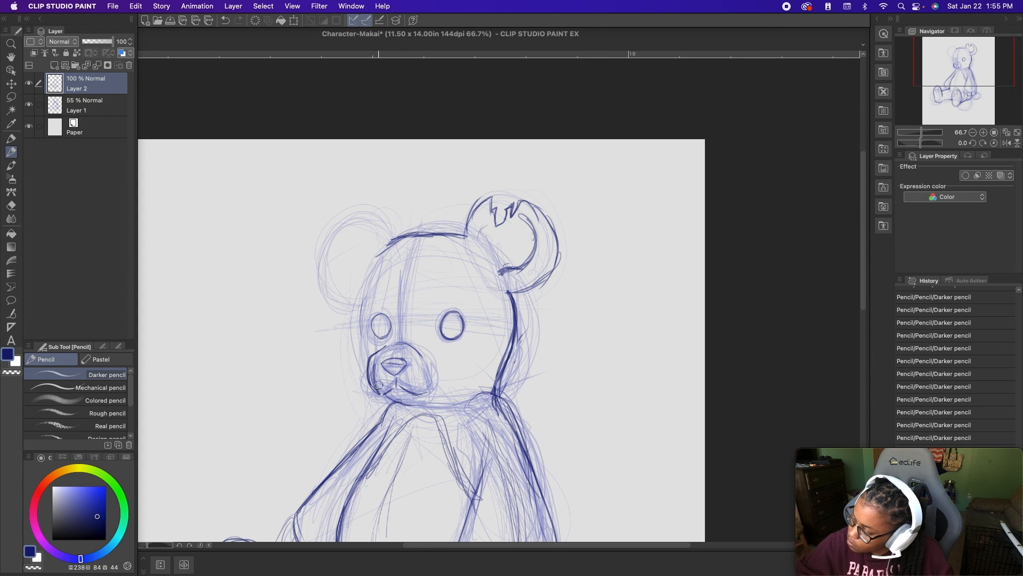
pyautogui.moveTo(431, 387)
pyautogui.mouseDown()
pyautogui.moveTo(433, 347)
pyautogui.moveTo(390, 344)
pyautogui.moveTo(429, 351)
pyautogui.moveTo(401, 339)
pyautogui.mouseUp()
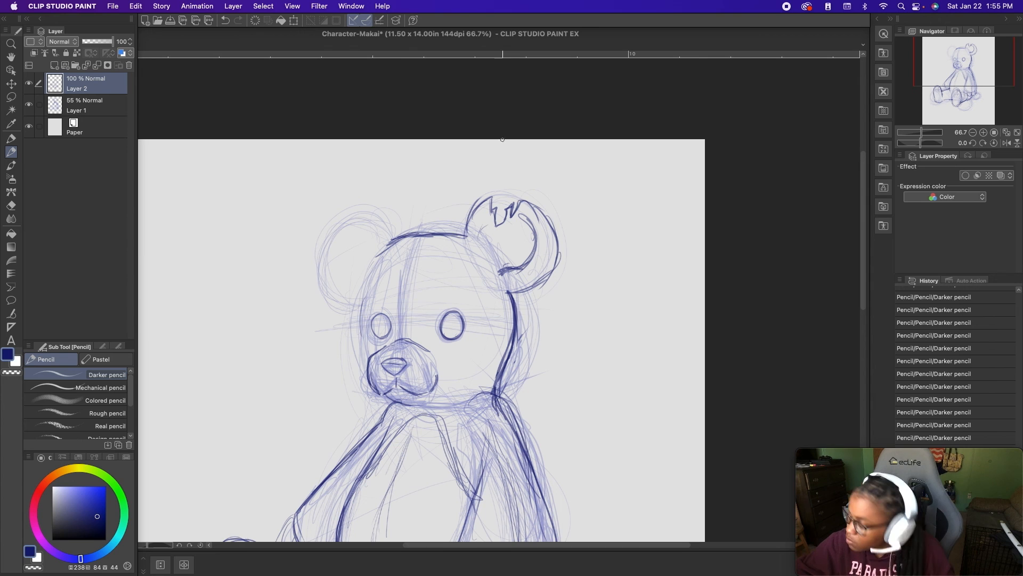
pyautogui.moveTo(370, 359)
pyautogui.mouseDown()
pyautogui.moveTo(367, 289)
pyautogui.moveTo(363, 325)
pyautogui.moveTo(386, 247)
pyautogui.moveTo(364, 303)
pyautogui.moveTo(380, 339)
pyautogui.mouseUp()
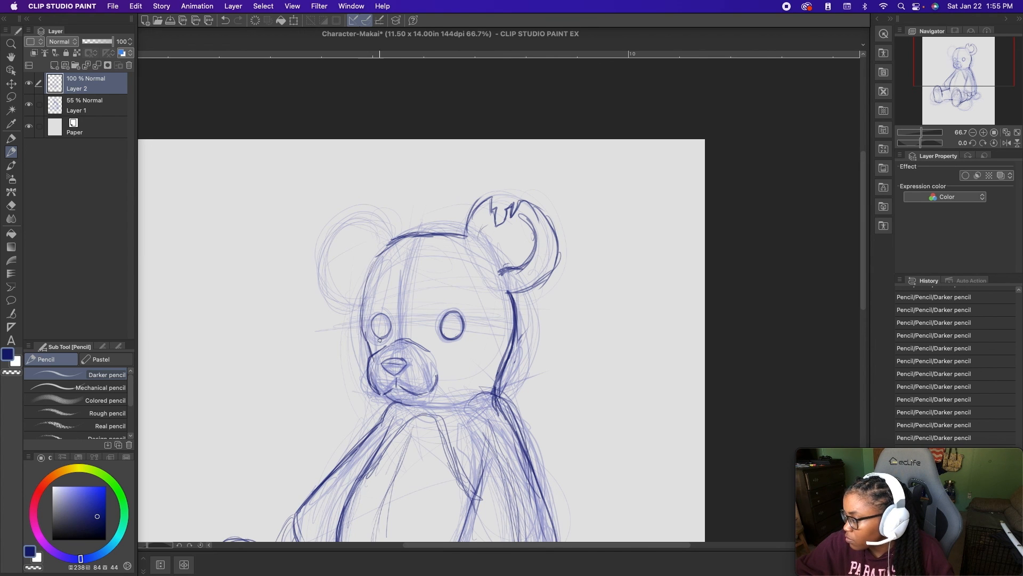
# - Draw thick arched eyebrows above both eyes
pyautogui.moveTo(509, 325); pyautogui.dragTo(487, 371)
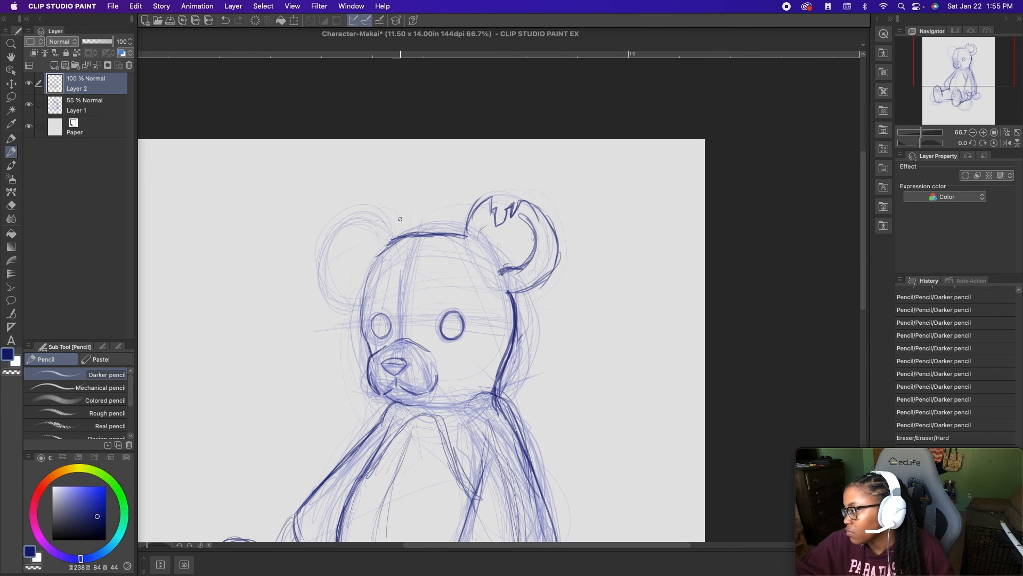
pyautogui.moveTo(440, 296)
pyautogui.mouseDown()
pyautogui.moveTo(469, 304)
pyautogui.moveTo(455, 292)
pyautogui.mouseUp()
pyautogui.moveTo(369, 306)
pyautogui.mouseDown()
pyautogui.moveTo(391, 302)
pyautogui.moveTo(382, 288)
pyautogui.moveTo(390, 304)
pyautogui.moveTo(374, 305)
pyautogui.moveTo(392, 303)
pyautogui.mouseUp()
# - Outline the bear's right ear, strengthen its outer edge and draw its curved inner contour
pyautogui.moveTo(372, 353)
pyautogui.mouseDown()
pyautogui.moveTo(363, 333)
pyautogui.moveTo(368, 269)
pyautogui.mouseUp()
pyautogui.moveTo(365, 304)
pyautogui.mouseDown()
pyautogui.moveTo(395, 245)
pyautogui.moveTo(334, 288)
pyautogui.moveTo(323, 276)
pyautogui.moveTo(375, 221)
pyautogui.moveTo(397, 243)
pyautogui.moveTo(336, 297)
pyautogui.moveTo(348, 230)
pyautogui.moveTo(341, 263)
pyautogui.moveTo(377, 248)
pyautogui.moveTo(359, 281)
pyautogui.mouseUp()
pyautogui.press('super+z')
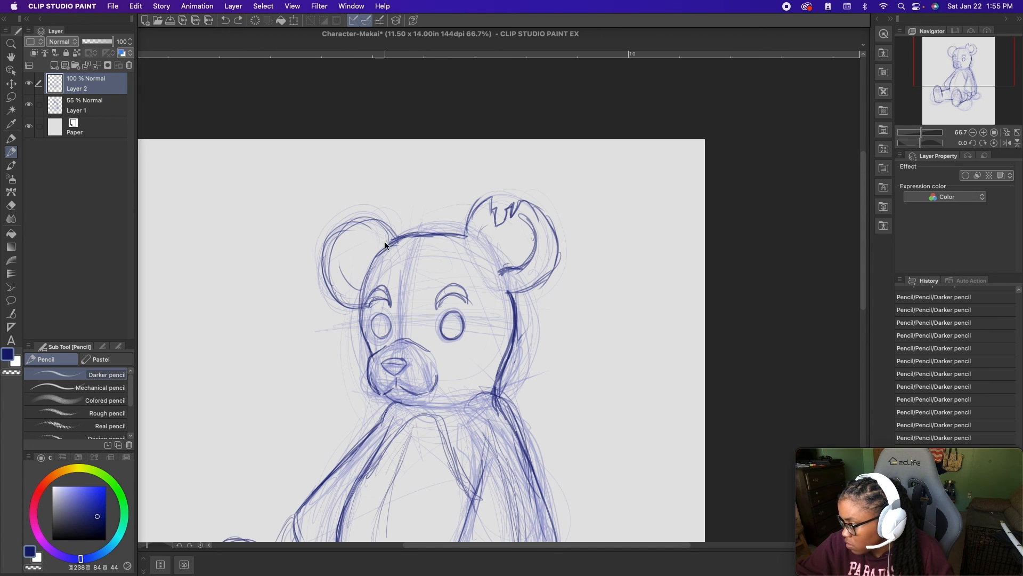
pyautogui.moveTo(360, 299)
pyautogui.mouseDown()
pyautogui.moveTo(349, 252)
pyautogui.moveTo(371, 262)
pyautogui.moveTo(360, 299)
pyautogui.mouseUp()
pyautogui.moveTo(349, 263)
pyautogui.mouseDown()
pyautogui.moveTo(366, 256)
pyautogui.moveTo(360, 230)
pyautogui.moveTo(379, 225)
pyautogui.moveTo(391, 241)
pyautogui.moveTo(352, 305)
pyautogui.moveTo(343, 249)
pyautogui.moveTo(377, 254)
pyautogui.moveTo(355, 300)
pyautogui.moveTo(384, 229)
pyautogui.moveTo(393, 246)
pyautogui.mouseUp()
pyautogui.moveTo(322, 235)
pyautogui.mouseDown()
pyautogui.moveTo(352, 308)
pyautogui.moveTo(358, 246)
pyautogui.mouseUp()
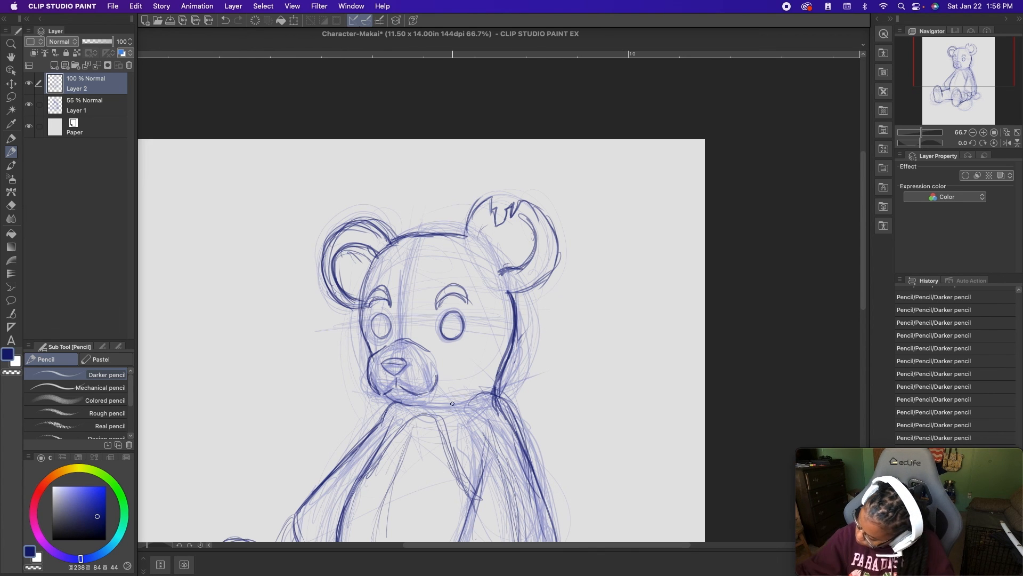
# - Draw a slanted scar line with small cross stitches on the left cheek beside the eye
pyautogui.scroll(-2, 530, 246)
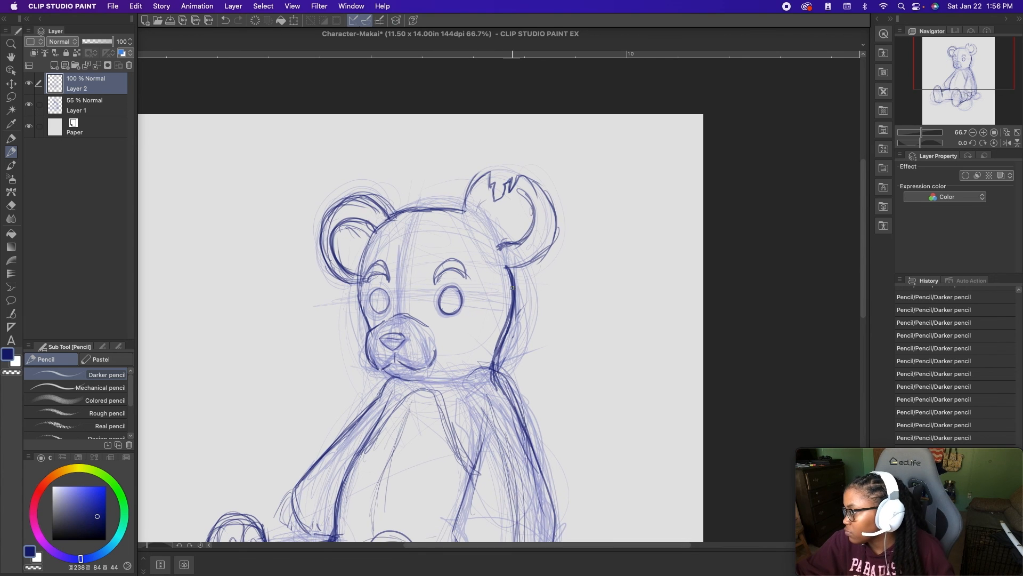
pyautogui.moveTo(468, 342); pyautogui.dragTo(493, 307)
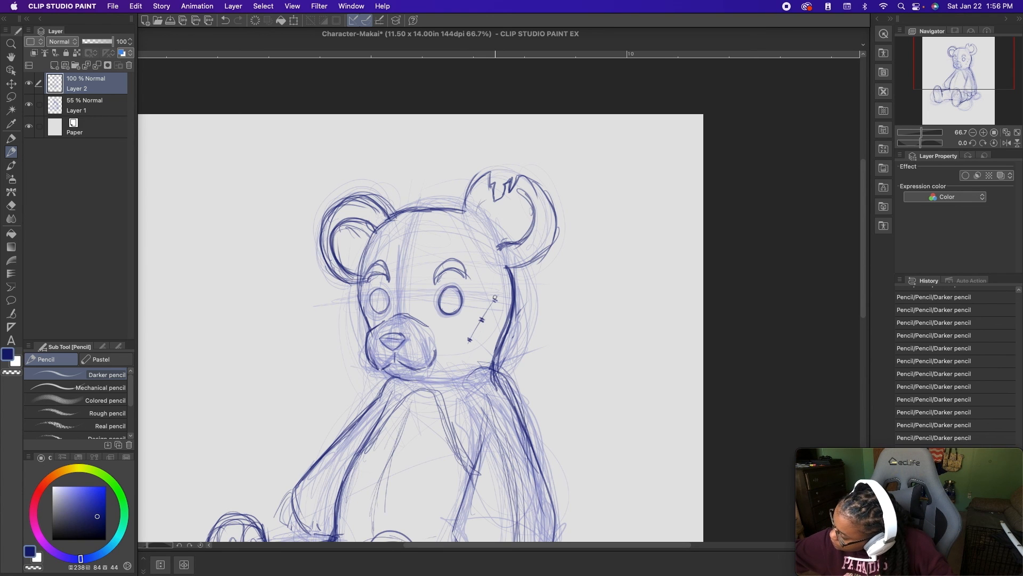
pyautogui.moveTo(493, 303); pyautogui.dragTo(471, 340)
pyautogui.press('super+z')
pyautogui.moveTo(494, 302); pyautogui.dragTo(472, 340)
pyautogui.press('super+z')
pyautogui.moveTo(493, 303); pyautogui.dragTo(471, 339)
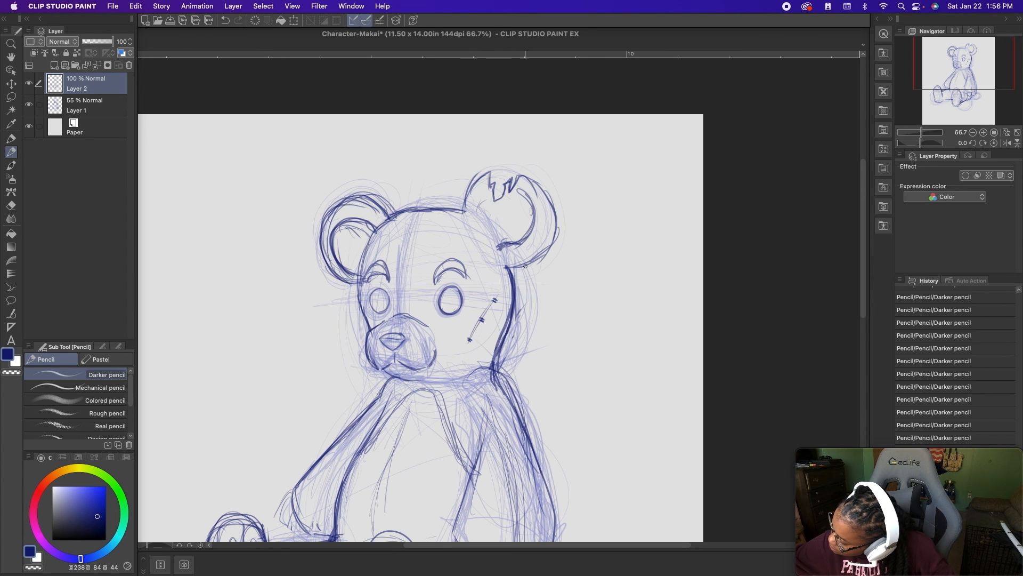
pyautogui.moveTo(533, 458); pyautogui.dragTo(548, 308)
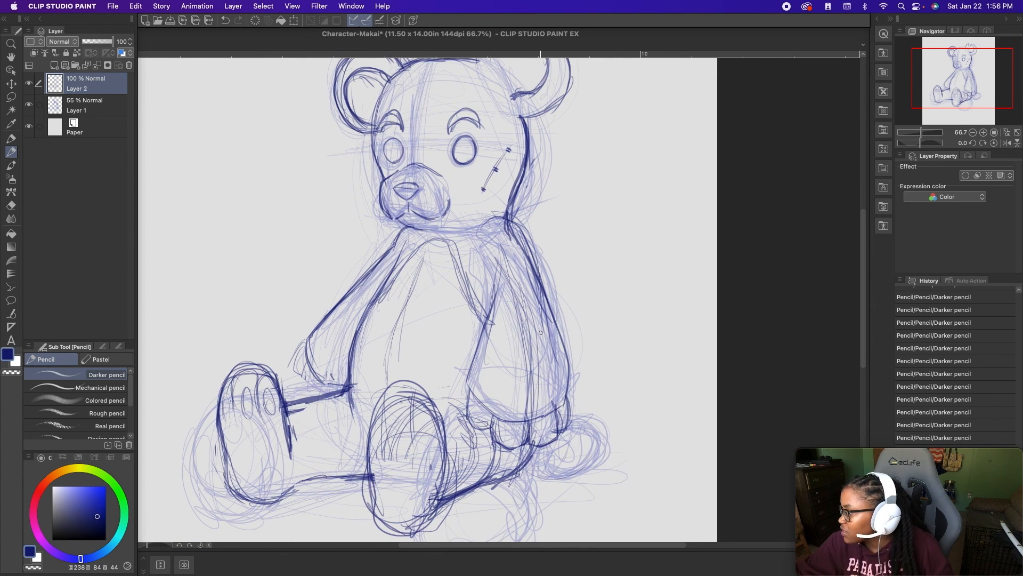
pyautogui.press('super+z')
pyautogui.moveTo(502, 329)
pyautogui.mouseDown()
pyautogui.moveTo(511, 380)
pyautogui.moveTo(551, 378)
pyautogui.mouseUp()
pyautogui.press('super+z')
pyautogui.press('super+z')
pyautogui.press('super+z')
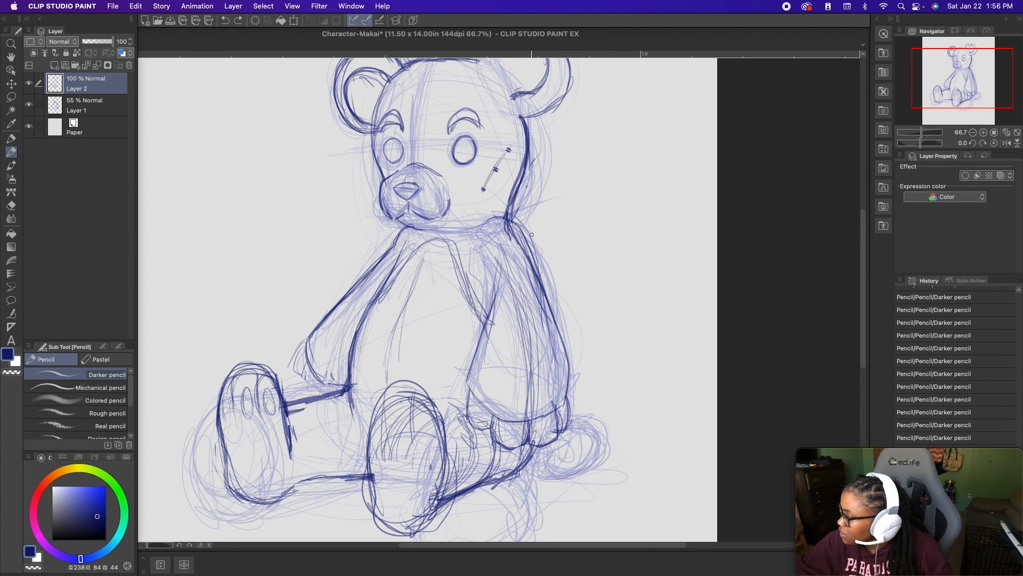
# - Sketch a small irregular patch at the top of the left arm, just below the shoulder
pyautogui.moveTo(505, 217)
pyautogui.mouseDown()
pyautogui.moveTo(524, 278)
pyautogui.moveTo(505, 212)
pyautogui.mouseUp()
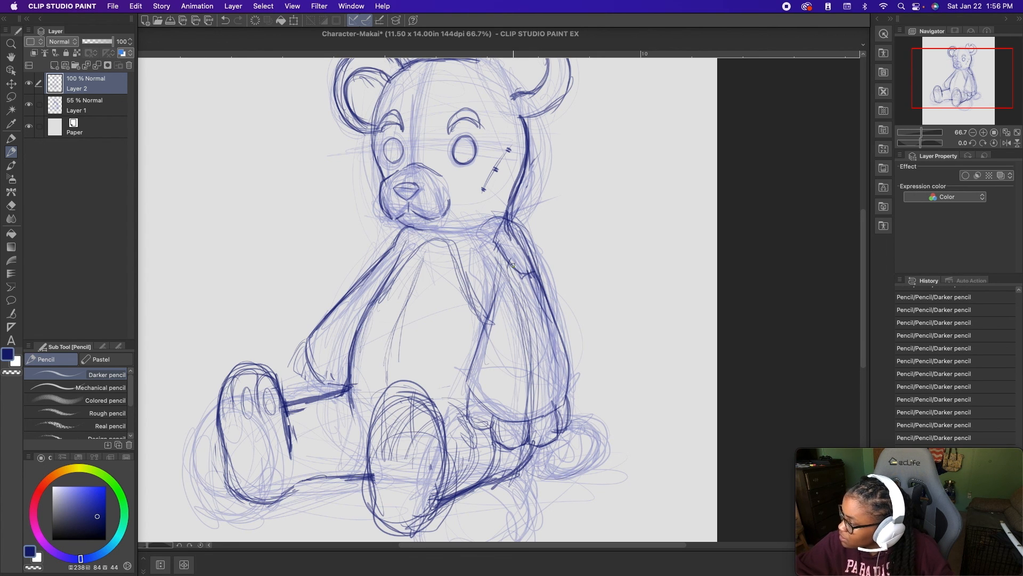
pyautogui.press('super+minus')
pyautogui.press('super+minus')
pyautogui.press('super+minus')
pyautogui.press('super+plus')
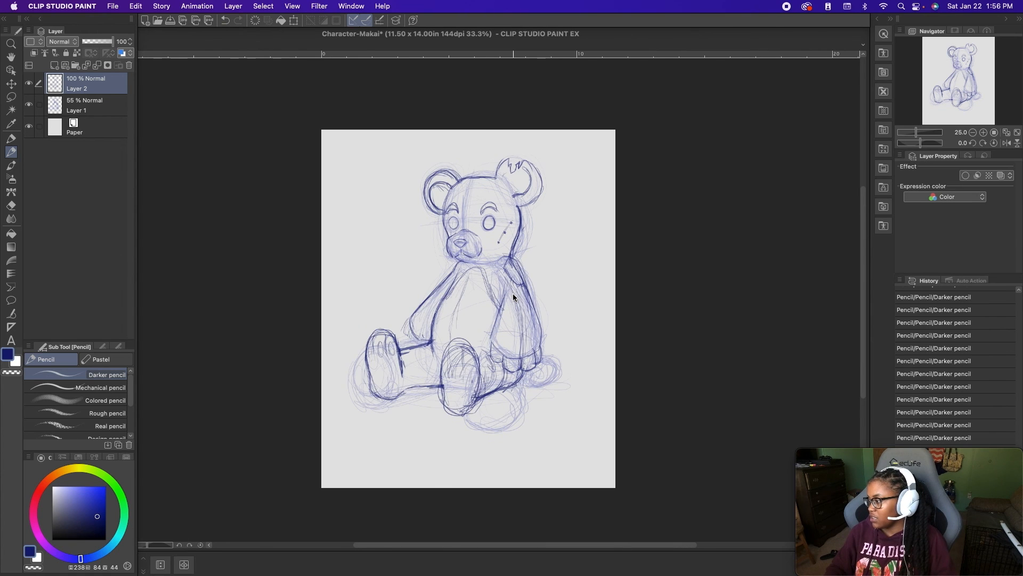
pyautogui.press('super+plus')
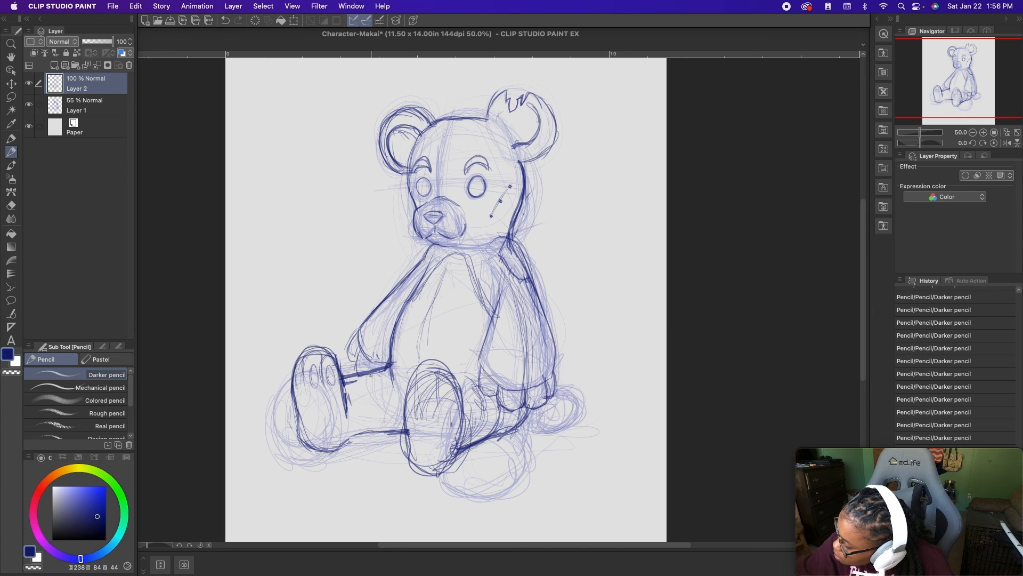
# - Draw the right hand's fingers and reinforce the left hand's outer edge and the left arm's inner line
pyautogui.moveTo(362, 346); pyautogui.dragTo(372, 371)
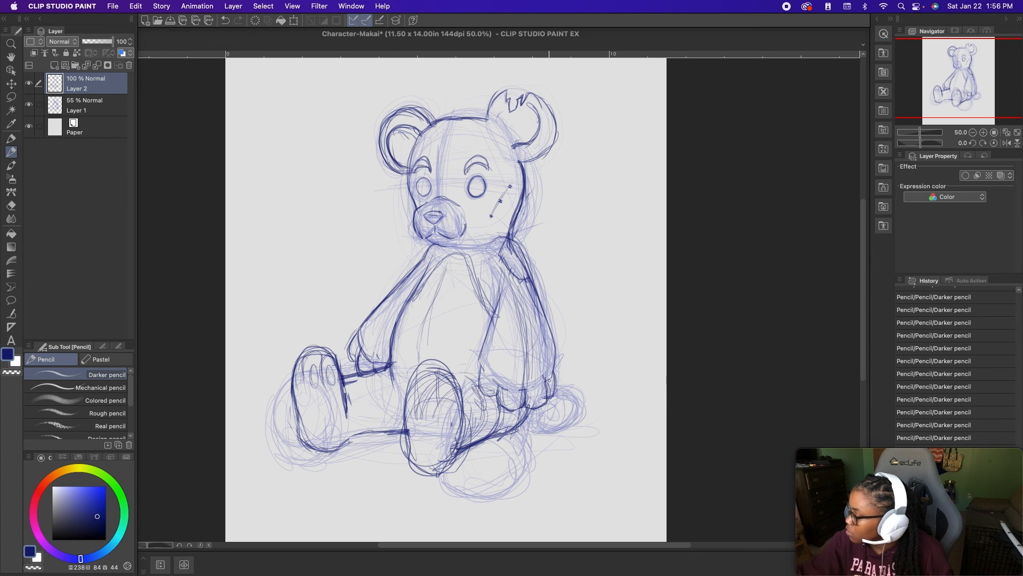
pyautogui.moveTo(528, 411)
pyautogui.mouseDown()
pyautogui.moveTo(543, 353)
pyautogui.moveTo(556, 389)
pyautogui.mouseUp()
pyautogui.moveTo(493, 317); pyautogui.dragTo(480, 372)
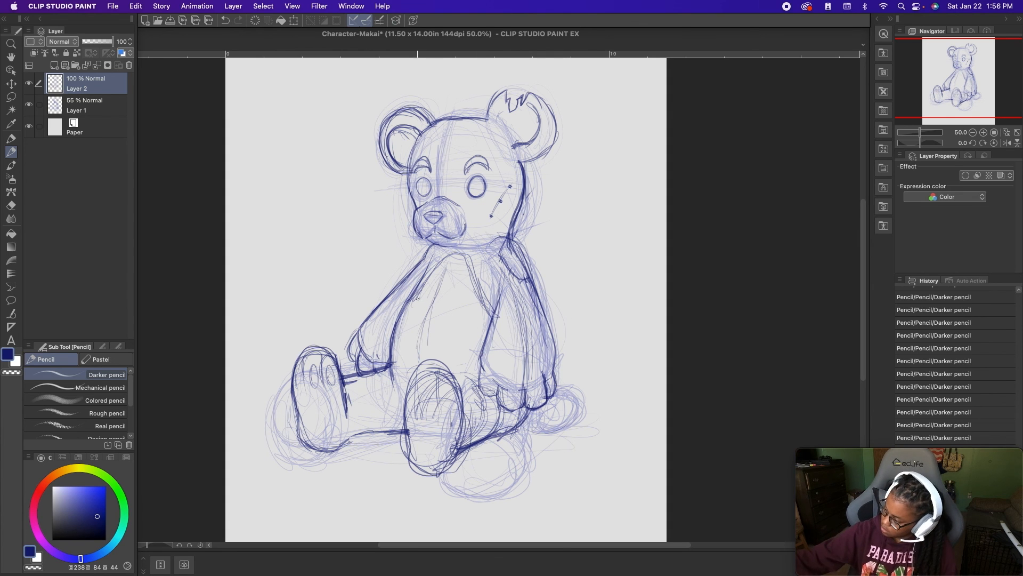
pyautogui.moveTo(431, 274); pyautogui.dragTo(425, 283)
# - Trace the belly's lower curve between the legs and add the upper line of the left thigh behind the foot
pyautogui.moveTo(378, 374); pyautogui.dragTo(383, 428)
pyautogui.hotkey('ctrl', 'z')
pyautogui.moveTo(382, 372); pyautogui.dragTo(405, 415)
pyautogui.moveTo(382, 373); pyautogui.dragTo(401, 417)
pyautogui.moveTo(381, 369); pyautogui.dragTo(405, 422)
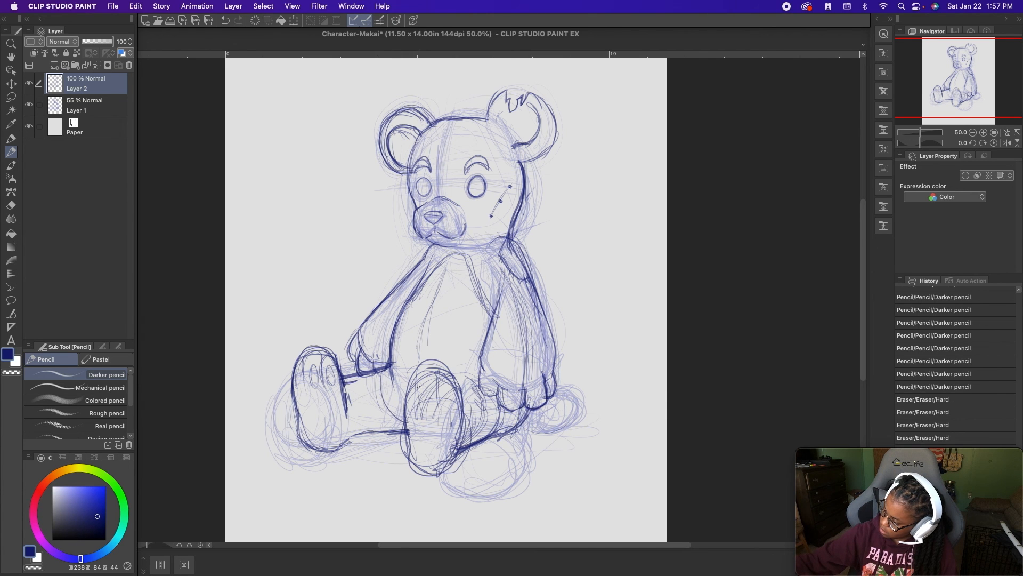
pyautogui.moveTo(457, 379); pyautogui.dragTo(477, 376)
pyautogui.moveTo(457, 380)
pyautogui.mouseDown()
pyautogui.moveTo(498, 371)
pyautogui.moveTo(409, 388)
pyautogui.mouseUp()
pyautogui.press('super+z')
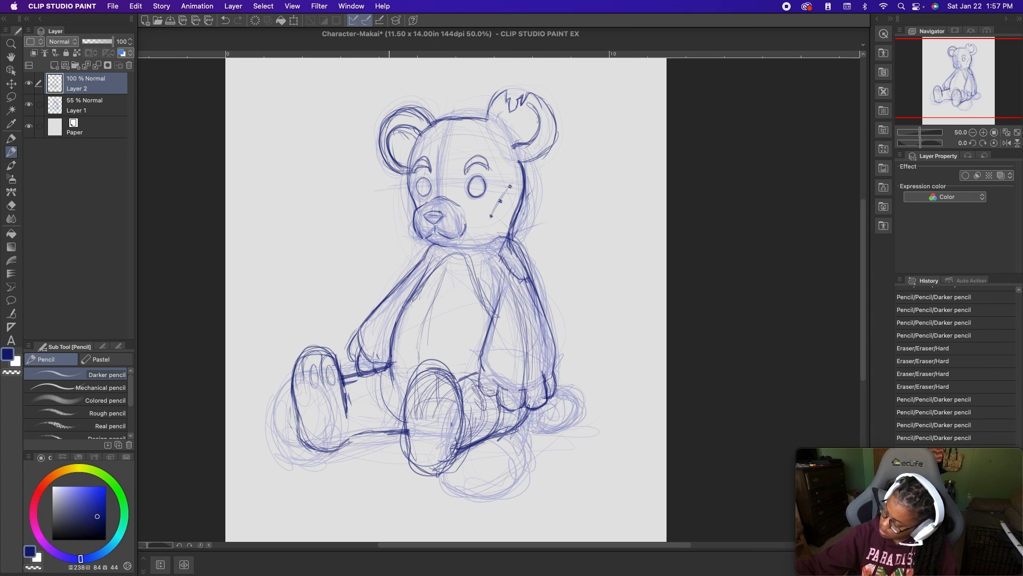
# - Draw oval toe pads and a larger rounded heel pad on the soles of both feet
pyautogui.moveTo(310, 380)
pyautogui.mouseDown()
pyautogui.moveTo(329, 386)
pyautogui.moveTo(294, 385)
pyautogui.moveTo(301, 390)
pyautogui.mouseUp()
pyautogui.moveTo(404, 407)
pyautogui.mouseDown()
pyautogui.moveTo(438, 383)
pyautogui.moveTo(450, 390)
pyautogui.mouseUp()
pyautogui.moveTo(421, 435)
pyautogui.mouseDown()
pyautogui.moveTo(443, 437)
pyautogui.moveTo(427, 456)
pyautogui.moveTo(426, 429)
pyautogui.mouseUp()
pyautogui.moveTo(307, 413)
pyautogui.mouseDown()
pyautogui.moveTo(333, 410)
pyautogui.moveTo(323, 425)
pyautogui.moveTo(315, 404)
pyautogui.mouseUp()
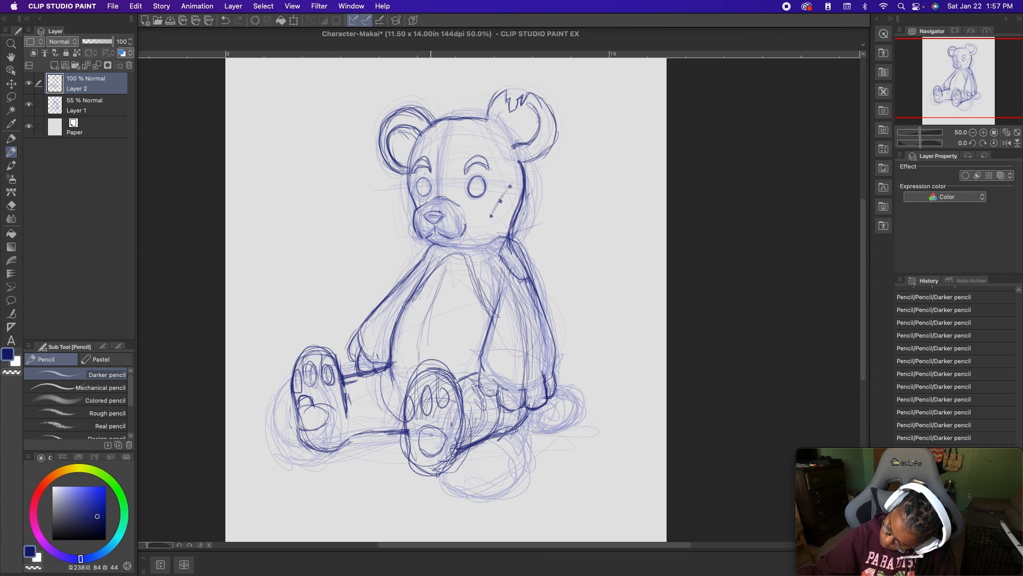
pyautogui.moveTo(423, 426)
pyautogui.mouseDown()
pyautogui.moveTo(438, 428)
pyautogui.moveTo(437, 459)
pyautogui.moveTo(443, 432)
pyautogui.moveTo(432, 457)
pyautogui.mouseUp()
pyautogui.press('super+z')
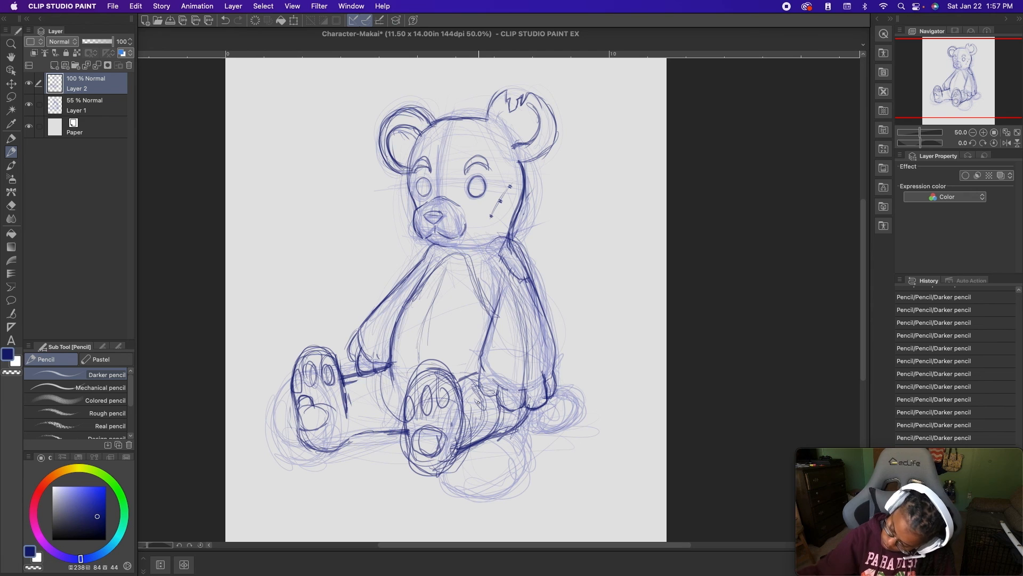
# - Draw highlights inside both eyes and shade the pupils around them
pyautogui.press('super+minus')
pyautogui.press('super+minus')
pyautogui.moveTo(532, 209); pyautogui.dragTo(520, 266)
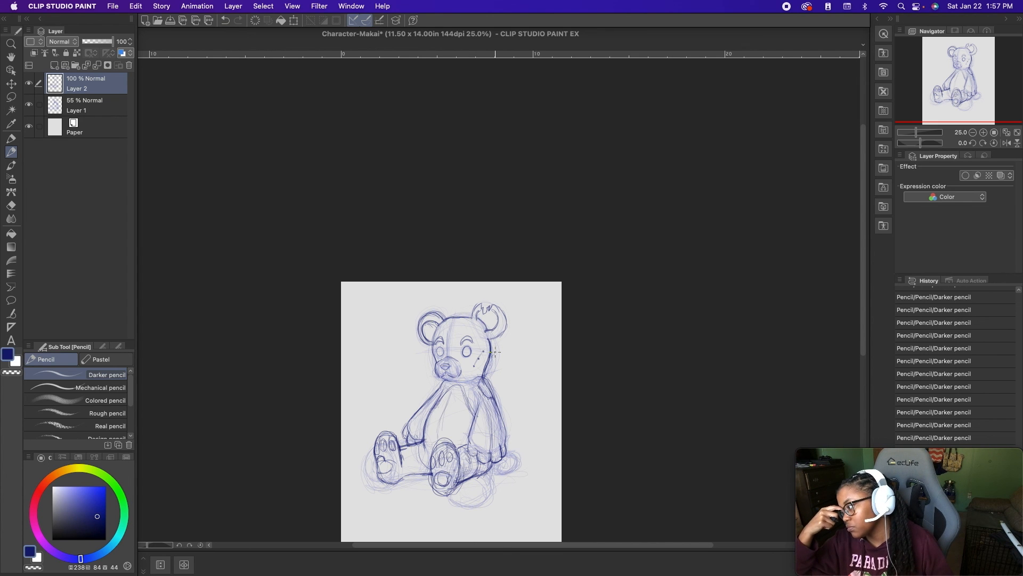
pyautogui.scroll(3, 495, 351)
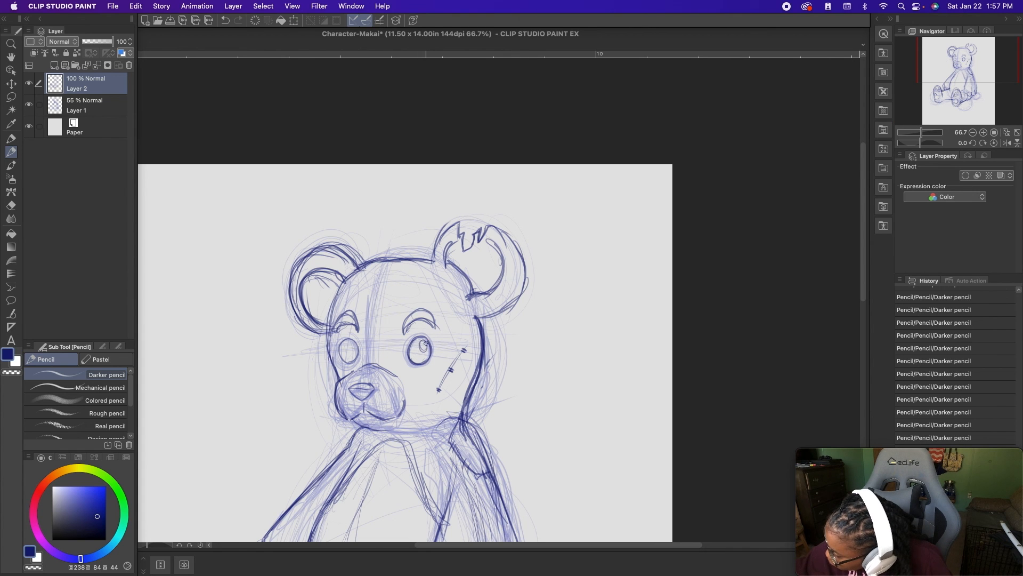
pyautogui.moveTo(413, 341)
pyautogui.mouseDown()
pyautogui.moveTo(419, 360)
pyautogui.moveTo(430, 353)
pyautogui.moveTo(420, 364)
pyautogui.mouseUp()
pyautogui.moveTo(347, 346)
pyautogui.mouseDown()
pyautogui.moveTo(351, 358)
pyautogui.moveTo(345, 342)
pyautogui.mouseUp()
pyautogui.moveTo(416, 354); pyautogui.dragTo(421, 351)
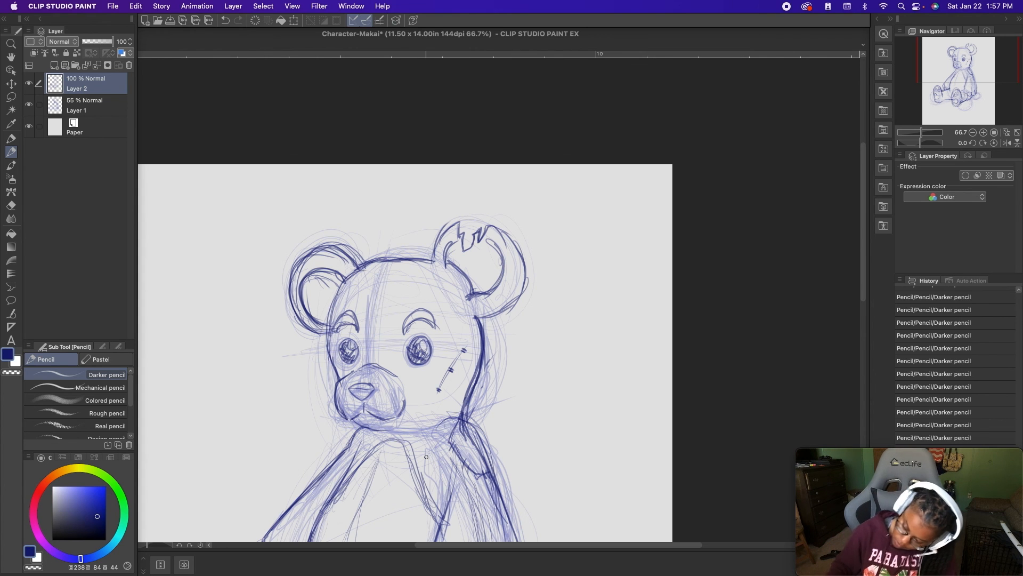
pyautogui.scroll(-2, 427, 457)
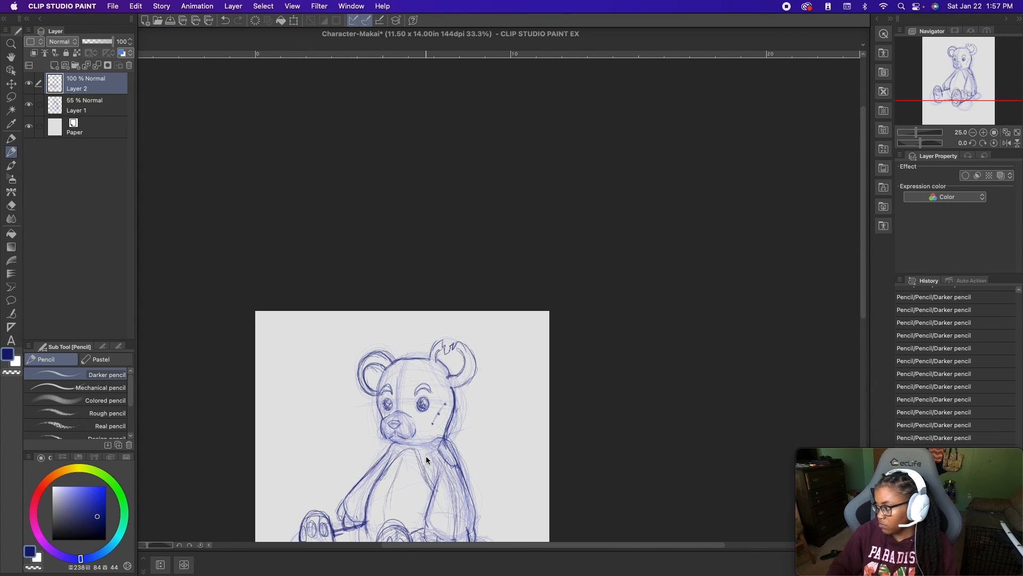